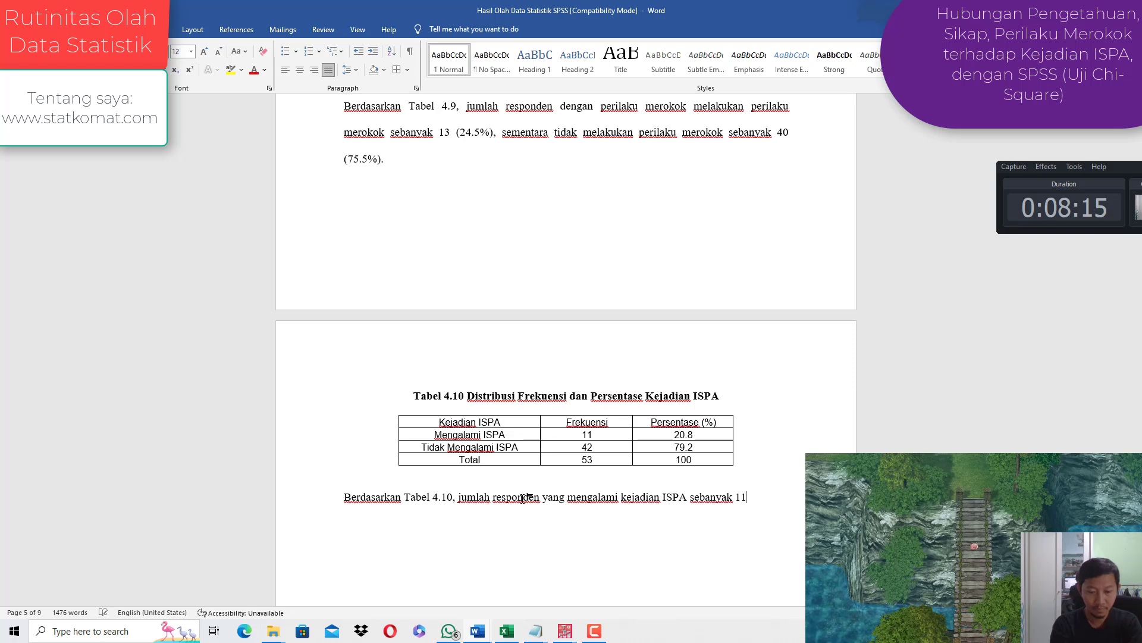
Step: Add the percentage "(20.8%)" after the count 11 in the sentence below Tabel 4.10
type("()")
type("20.")
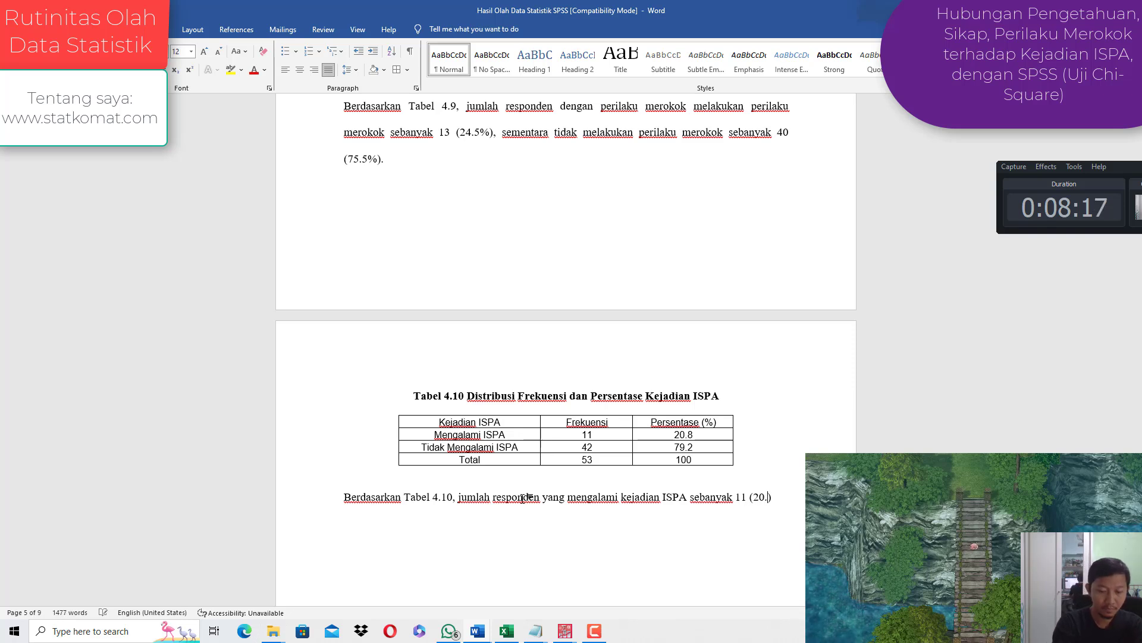
type("8%")
key("Right")
Step: Complete the Tabel 4.10 sentence with ", sementara yang tidak mengalami ISPA sebanyak 42 (79.2%)."
type(", s")
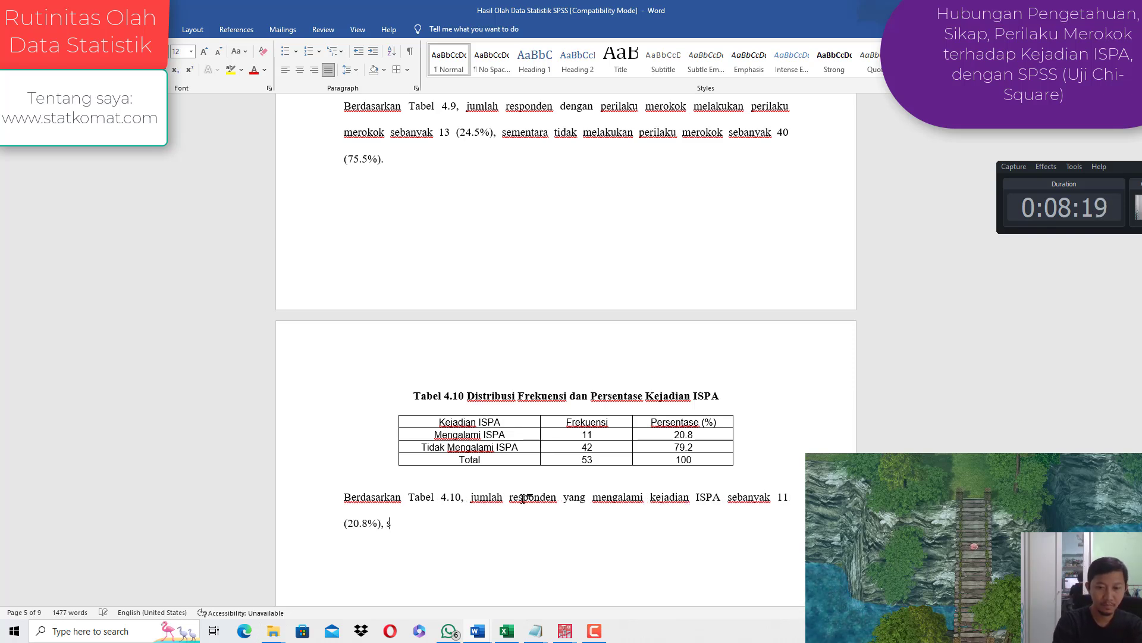
type("ementara ")
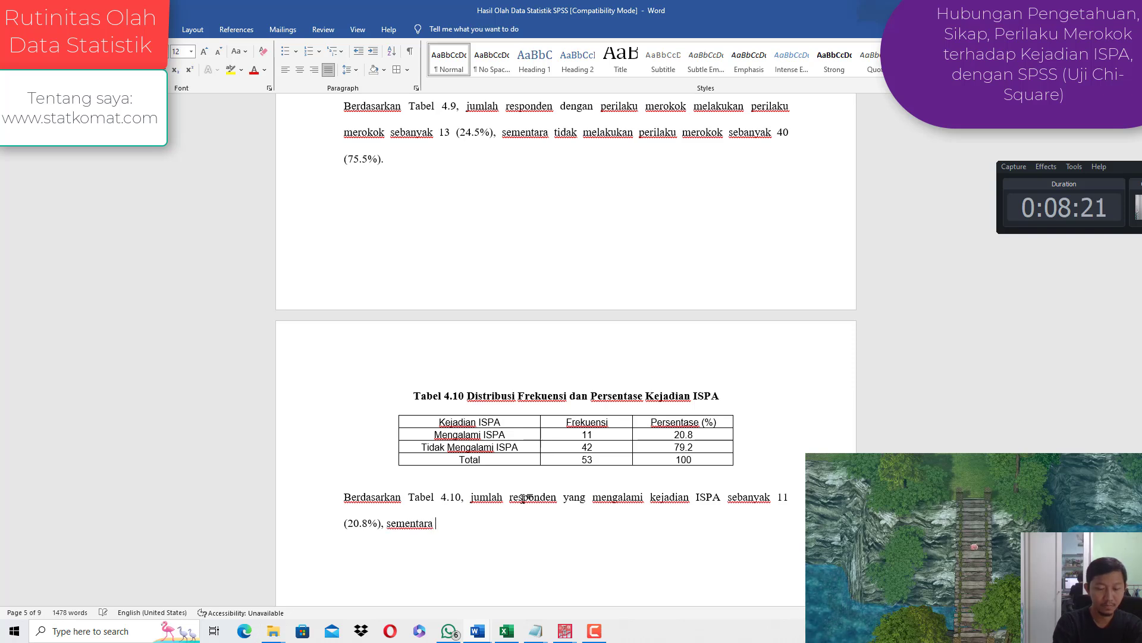
type("yang tidak mengalam")
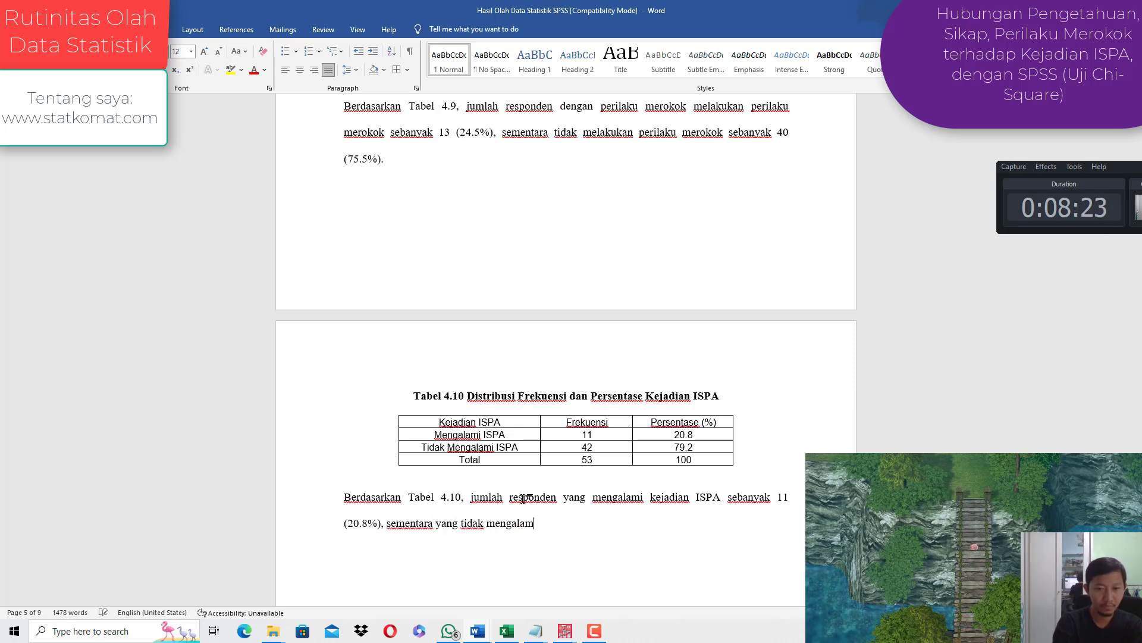
type("i ISPA sebanya")
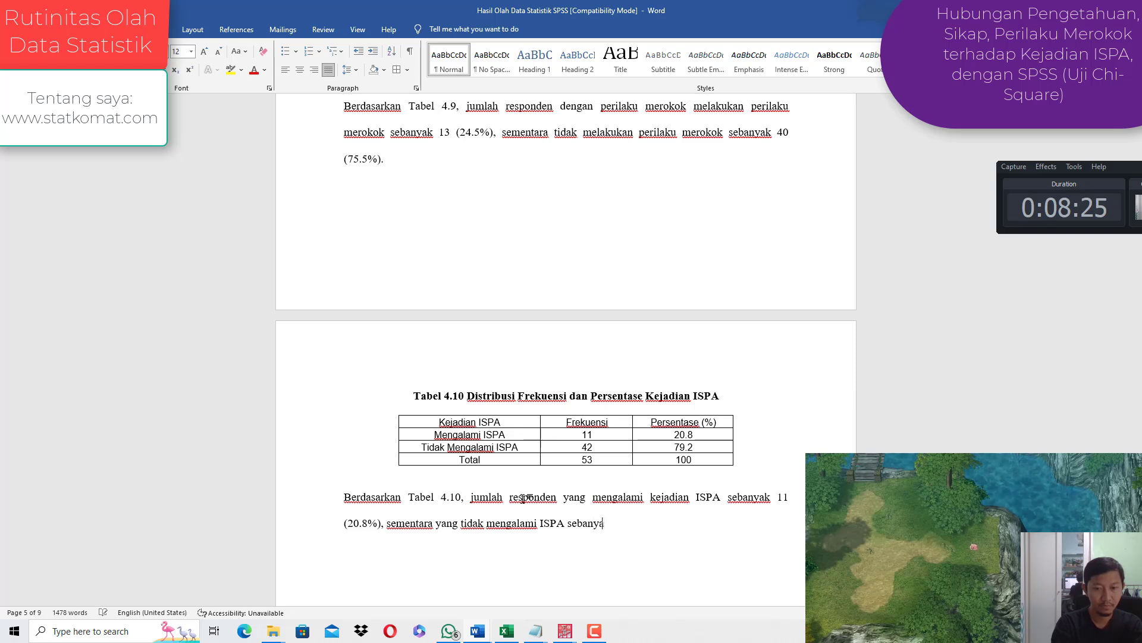
type("k ")
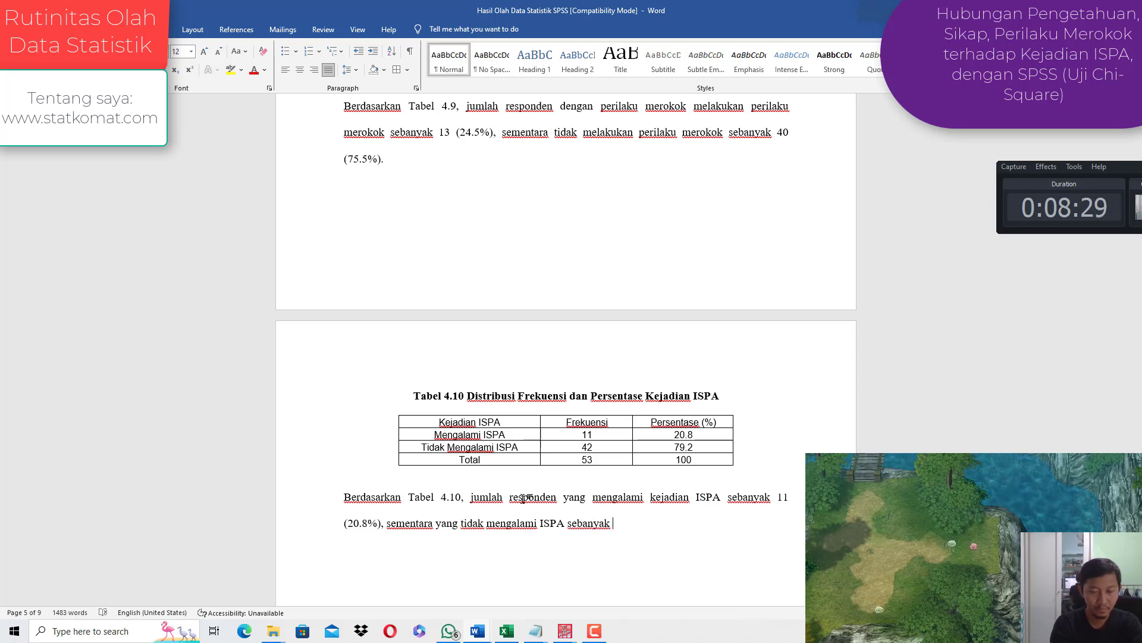
type("42 ")
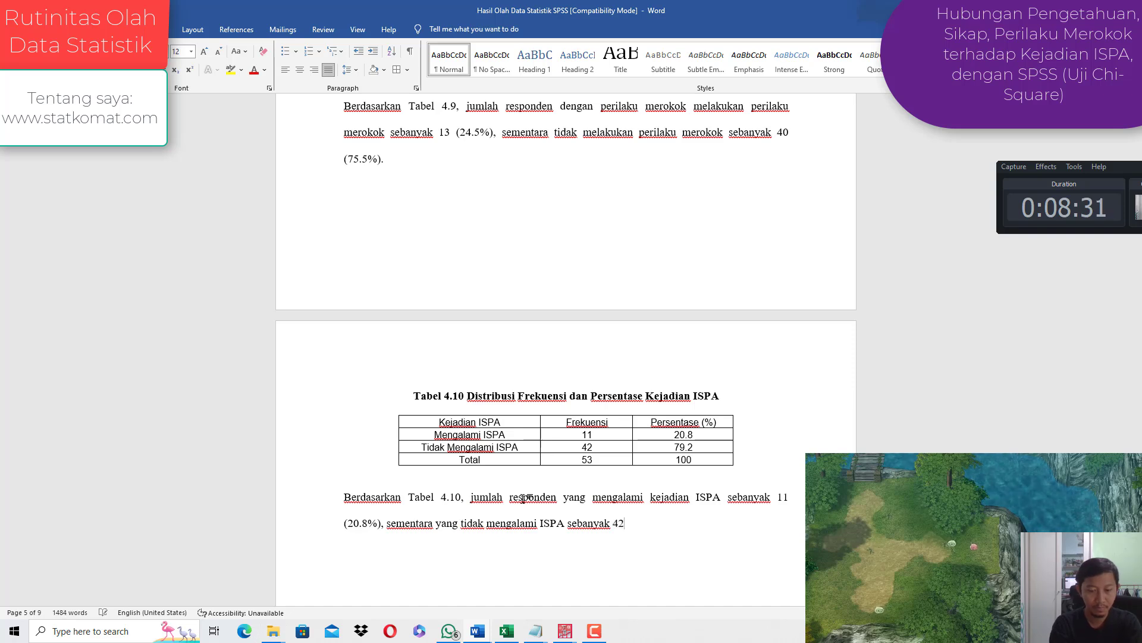
type("()")
type("79.2%).")
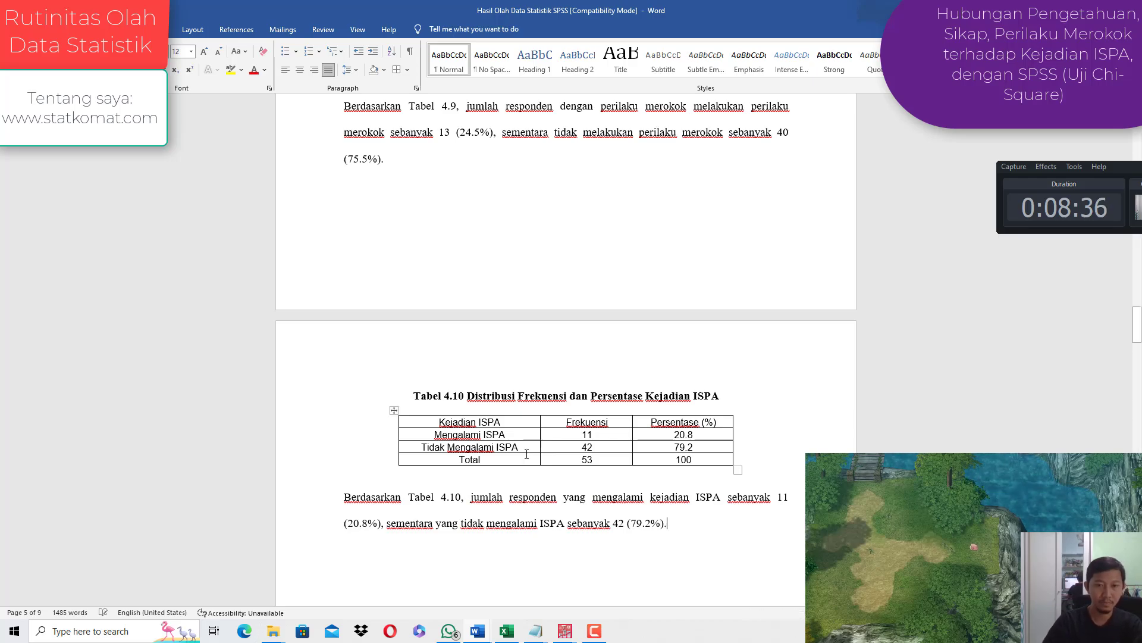
Step: Remove the surplus blank lines above the "Analisis Bivariat" heading and renumber that heading 4.3
scroll(524, 499, "up", 15)
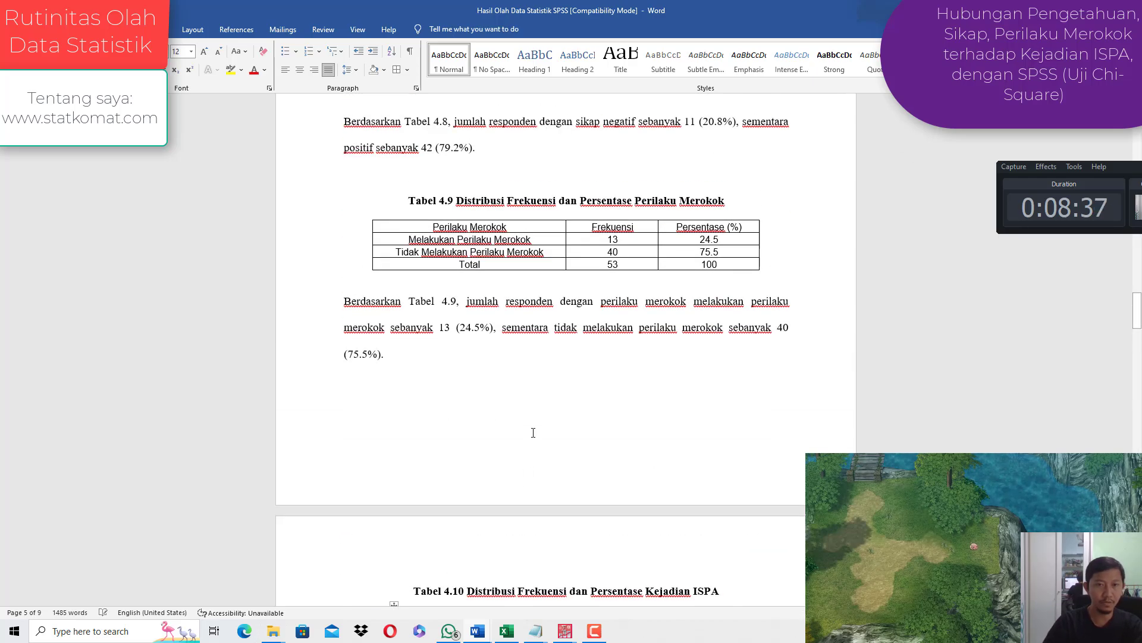
scroll(549, 433, "up", 20)
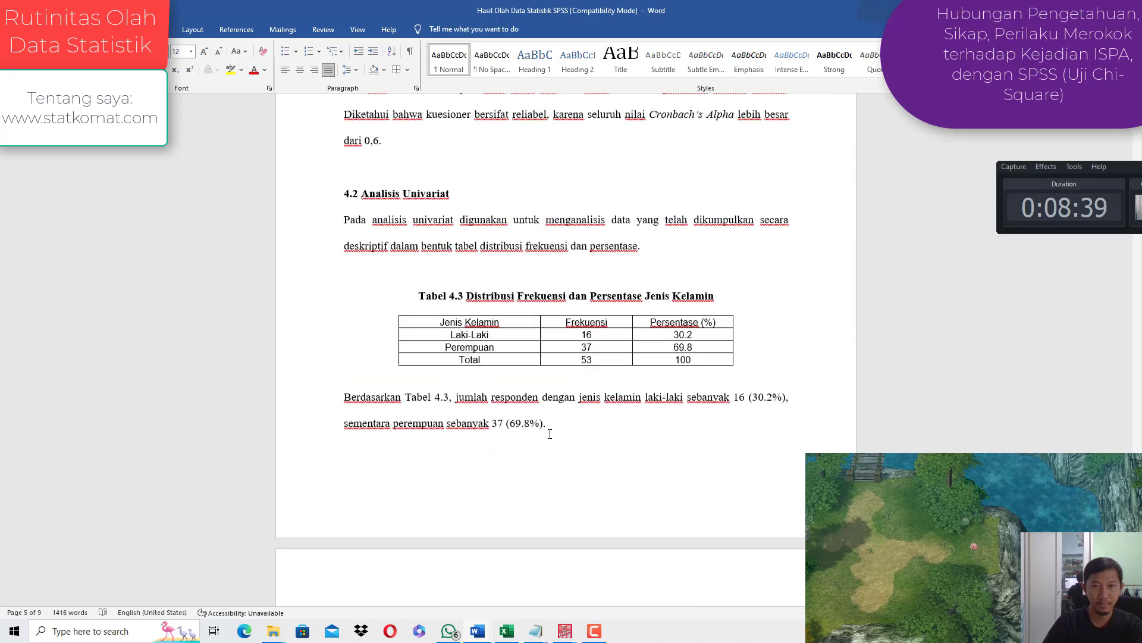
scroll(549, 434, "up", 5)
scroll(559, 440, "down", 17)
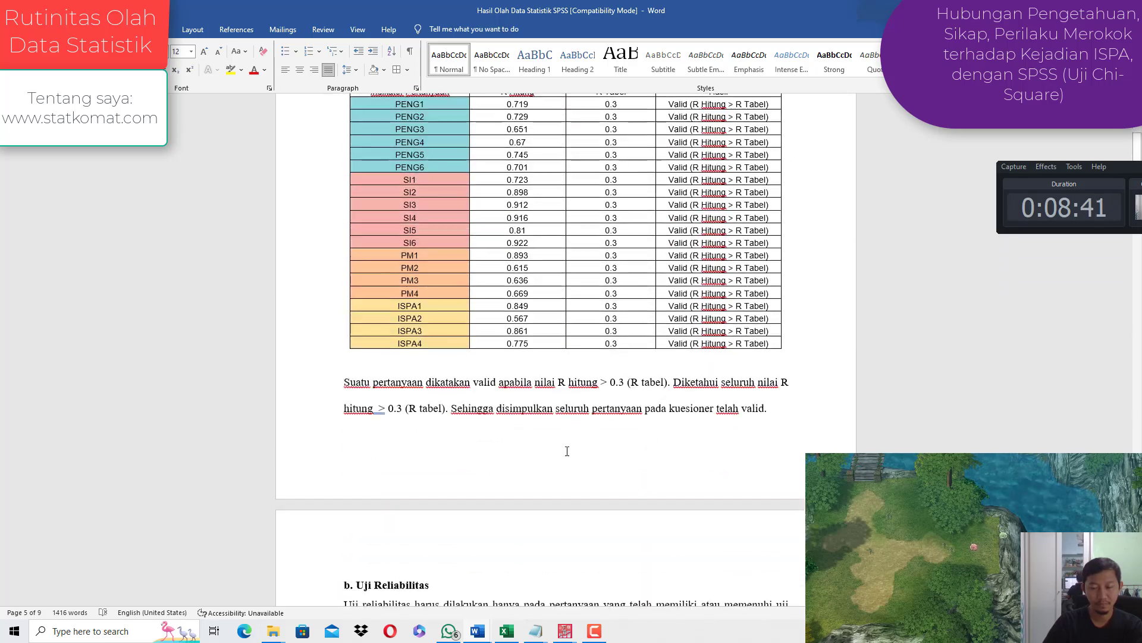
scroll(567, 449, "down", 20)
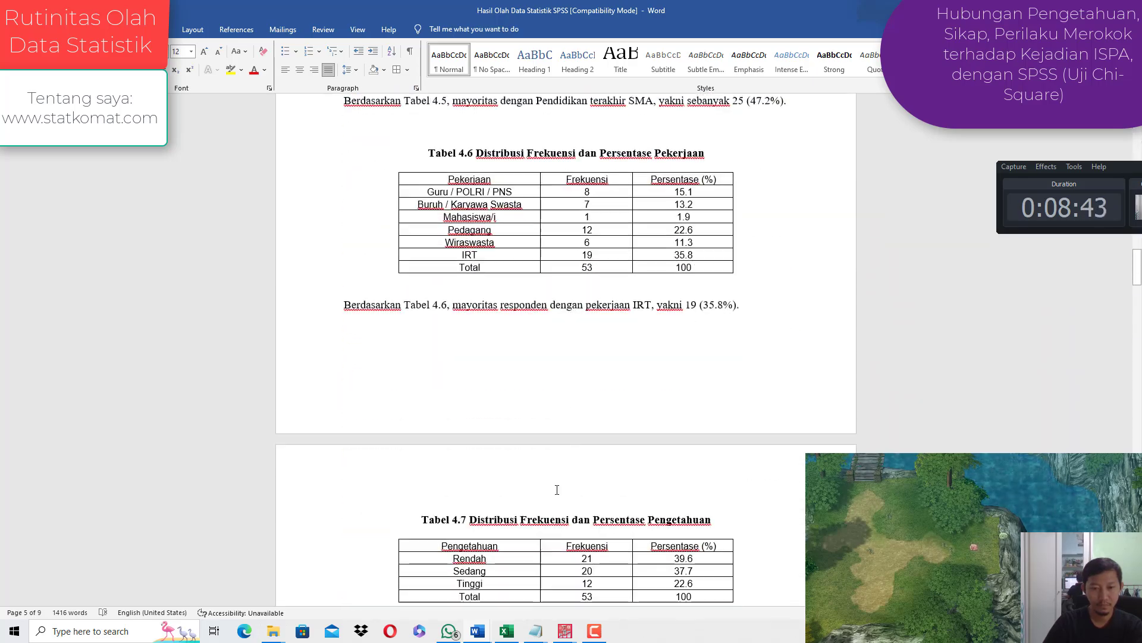
scroll(551, 503, "down", 10)
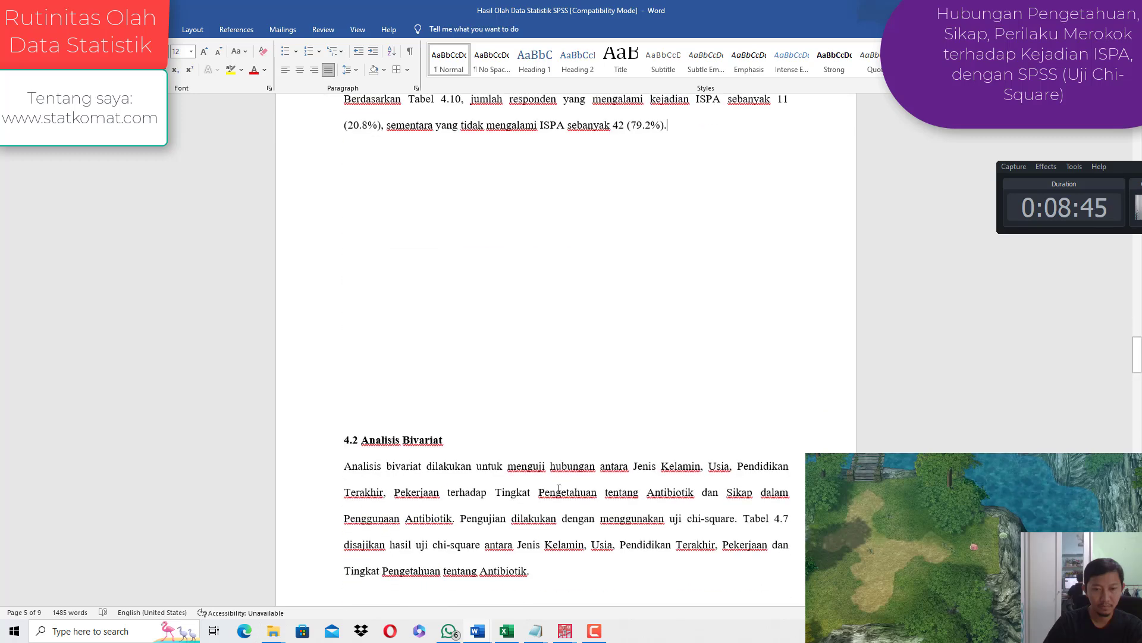
scroll(535, 375, "up", 3)
left_click_drag(512, 449, 490, 262)
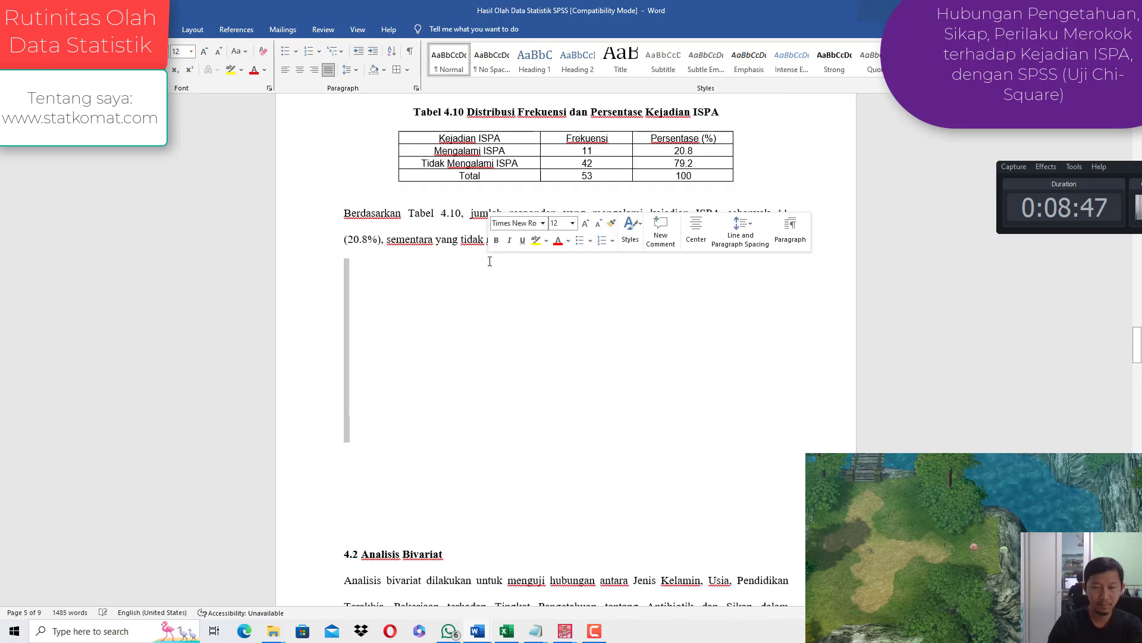
key("Delete")
key("Delete")
key("Delete")
key("Delete")
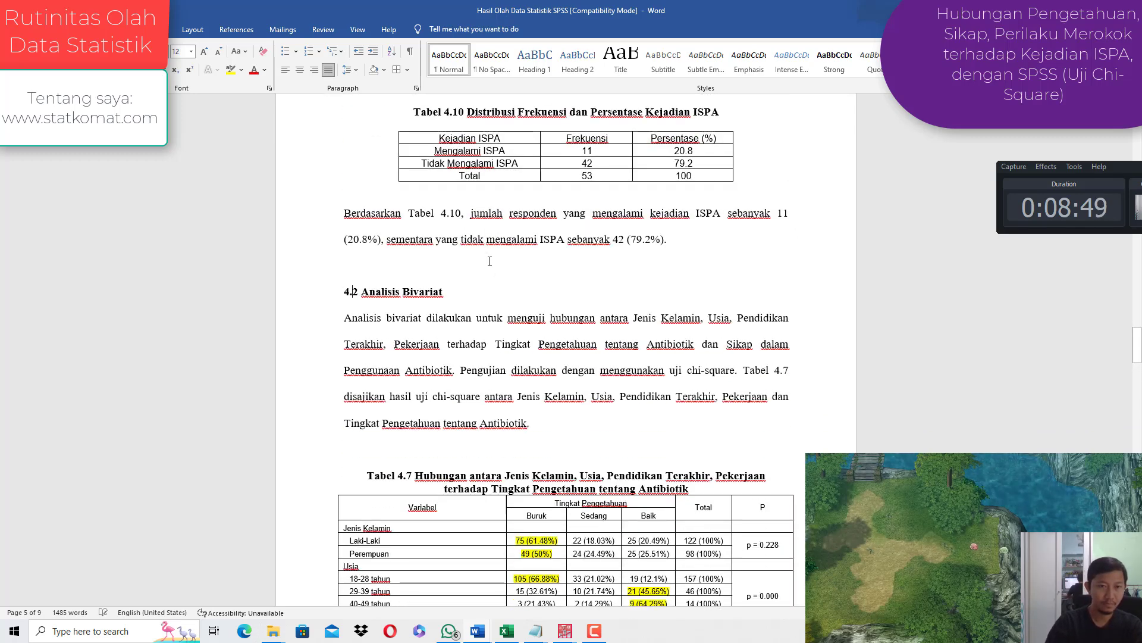
key("Delete")
type("3")
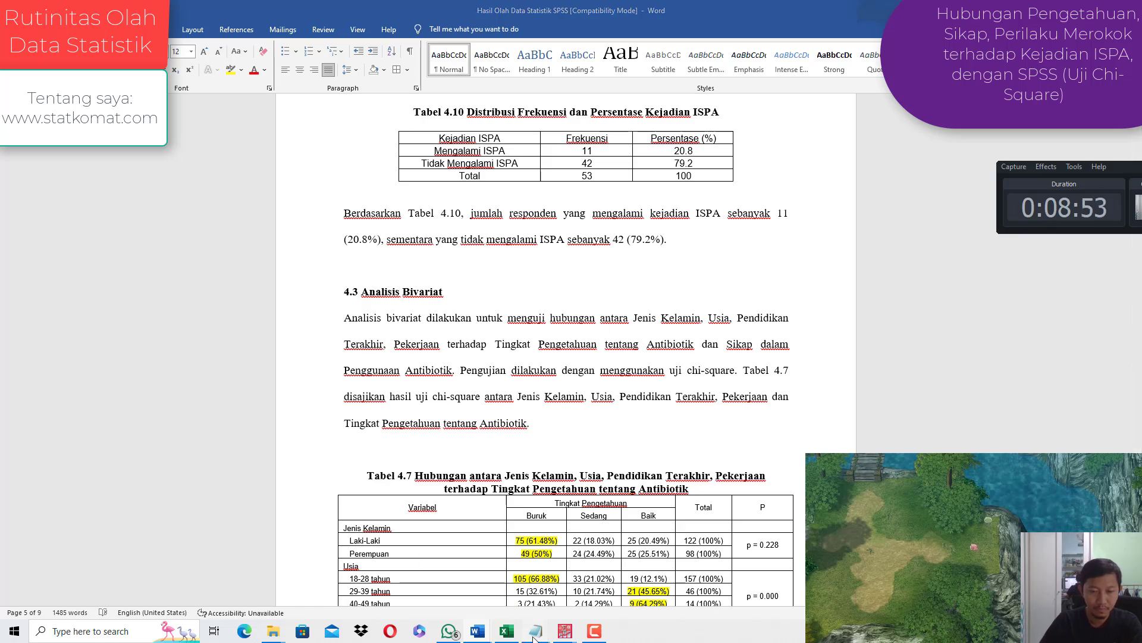
Step: Switch to the untitled Notepad note, maximize it and cut all of its text
mouse_move(536, 631)
left_click(469, 583)
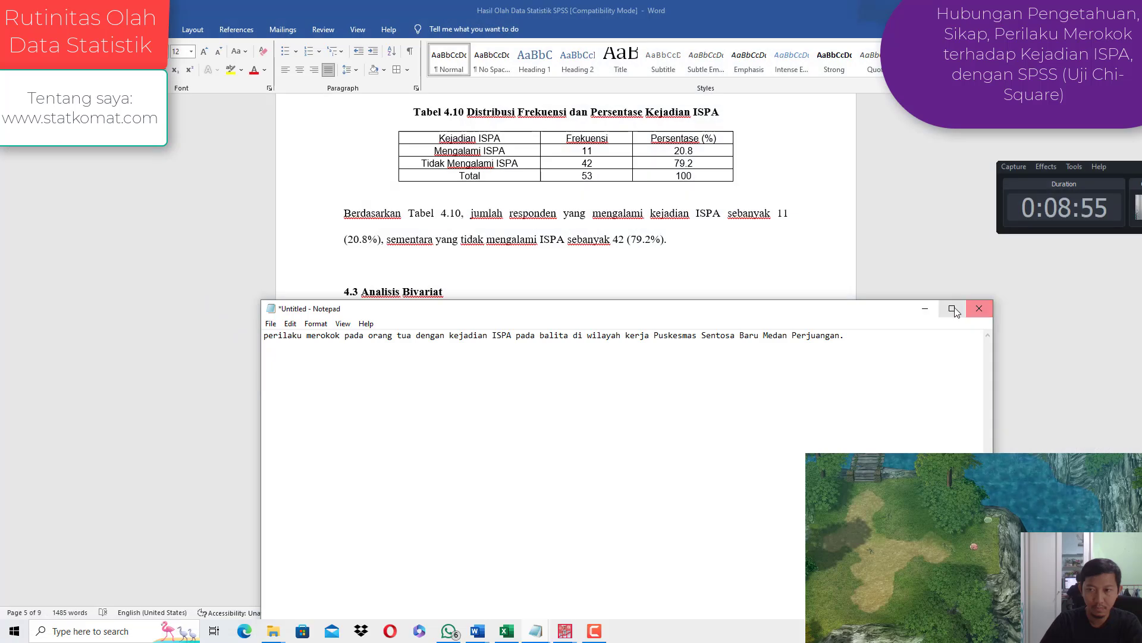
left_click(952, 308)
key("ctrl+a")
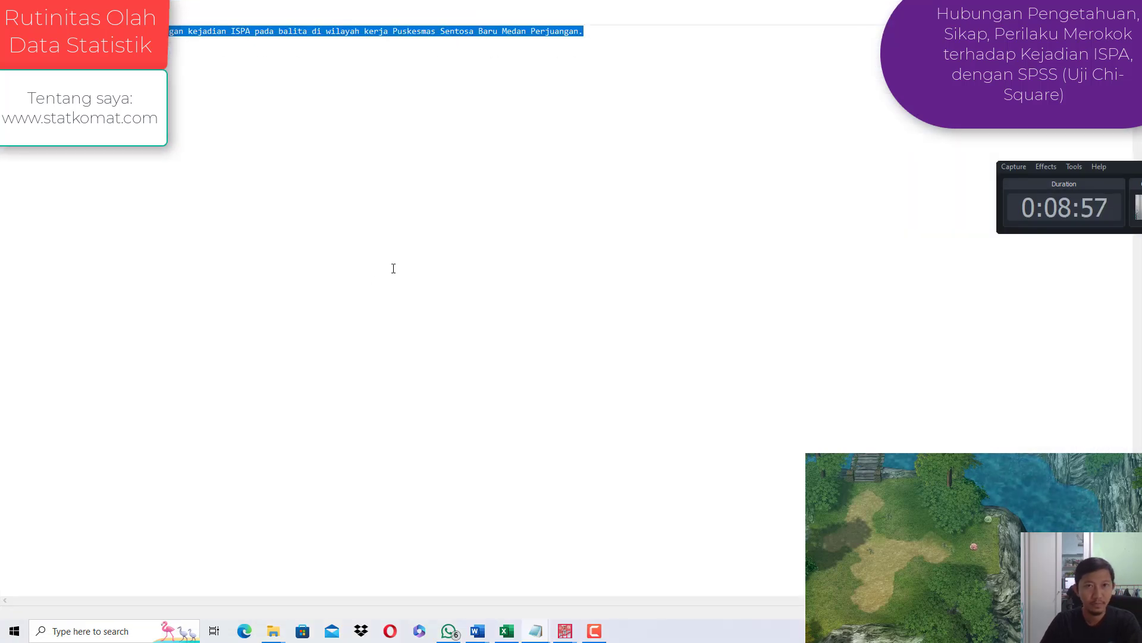
key("ctrl+x")
Step: Bring up the Data workbook in Excel and place the restored Notepad window over it, below the frequency tables
left_click(508, 632)
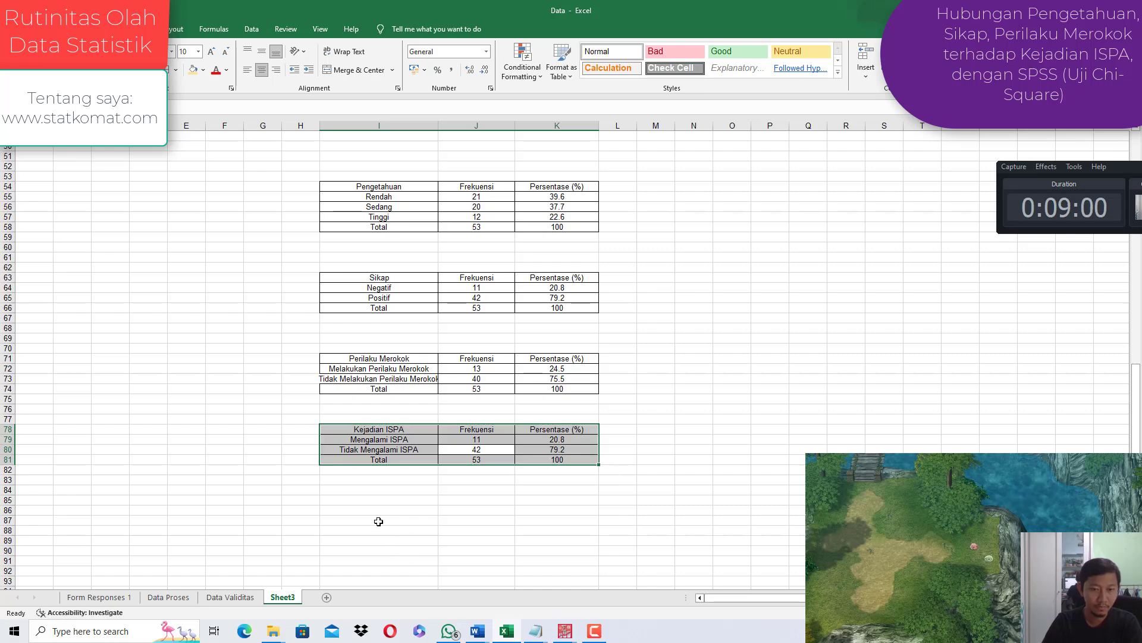
left_click(536, 631)
left_click(655, 542)
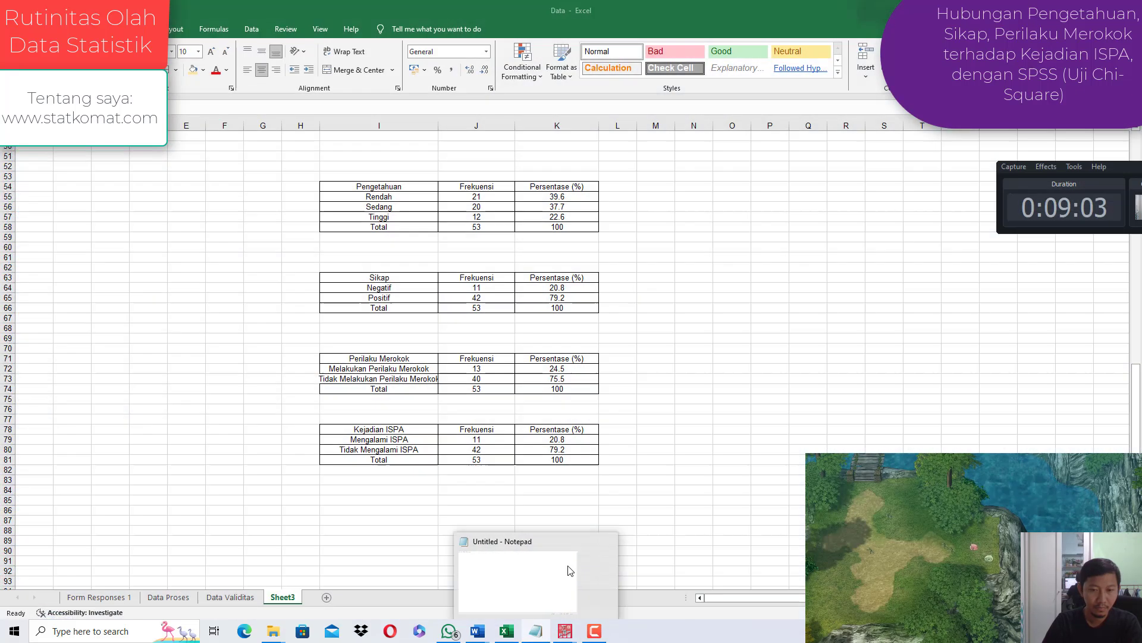
left_click(565, 571)
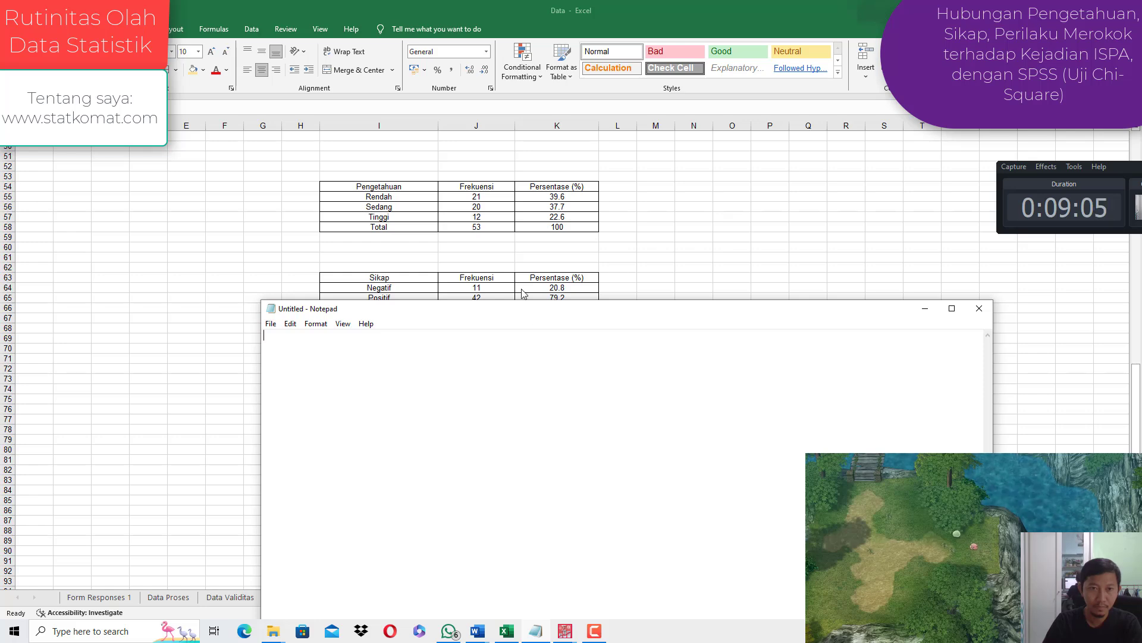
left_click_drag(517, 310, 517, 492)
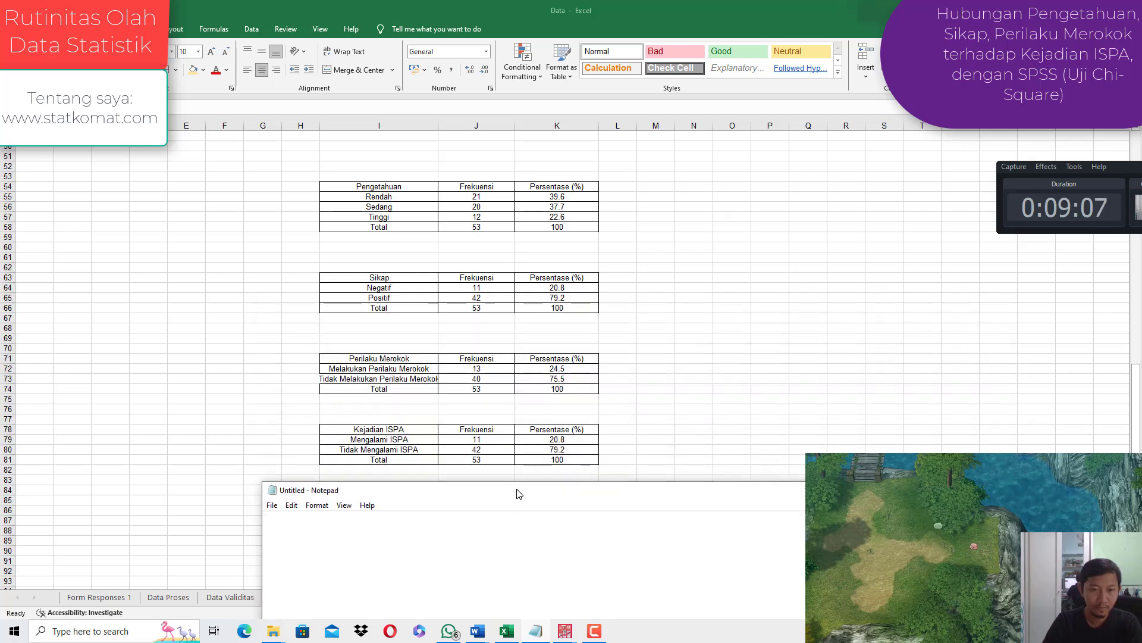
Step: Write "Pengetahuan, Sikap, Perilaku Merokok" in the note, following the table headings in the worksheet
scroll(502, 402, "up", 3)
scroll(502, 402, "down", 1)
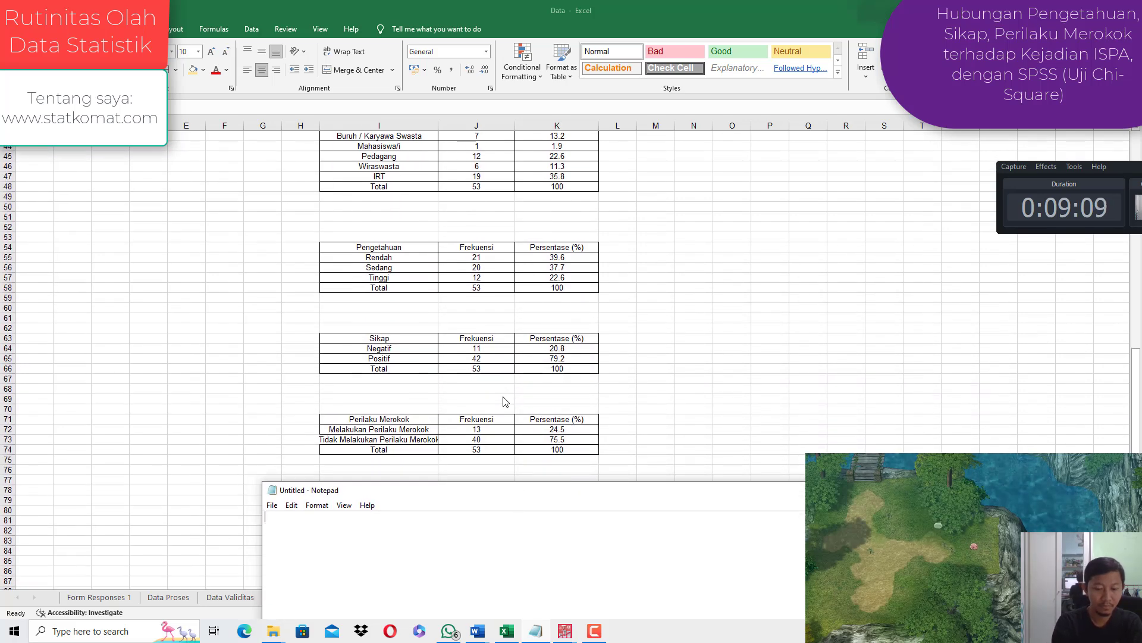
type("Pengetahuan, Si")
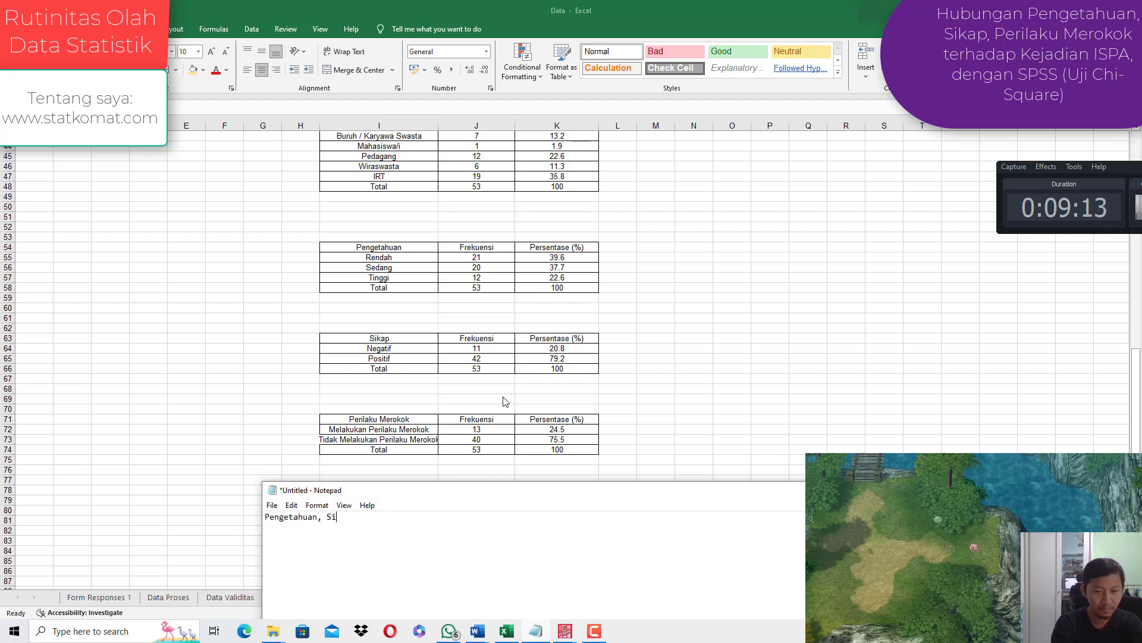
type("kap, Peri")
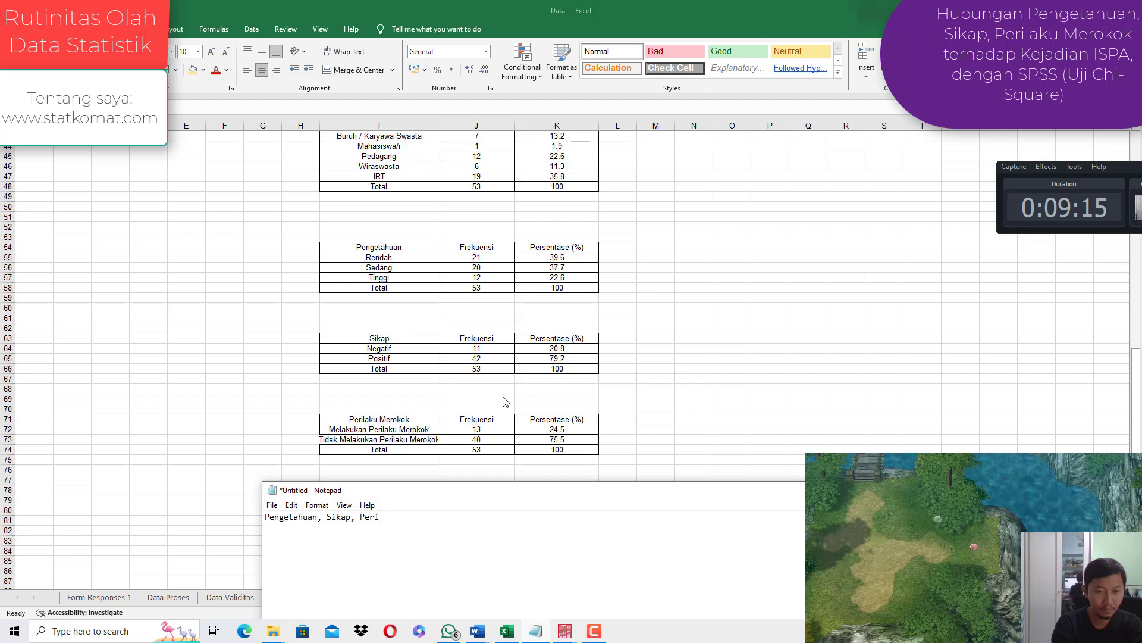
type("laku Merokok")
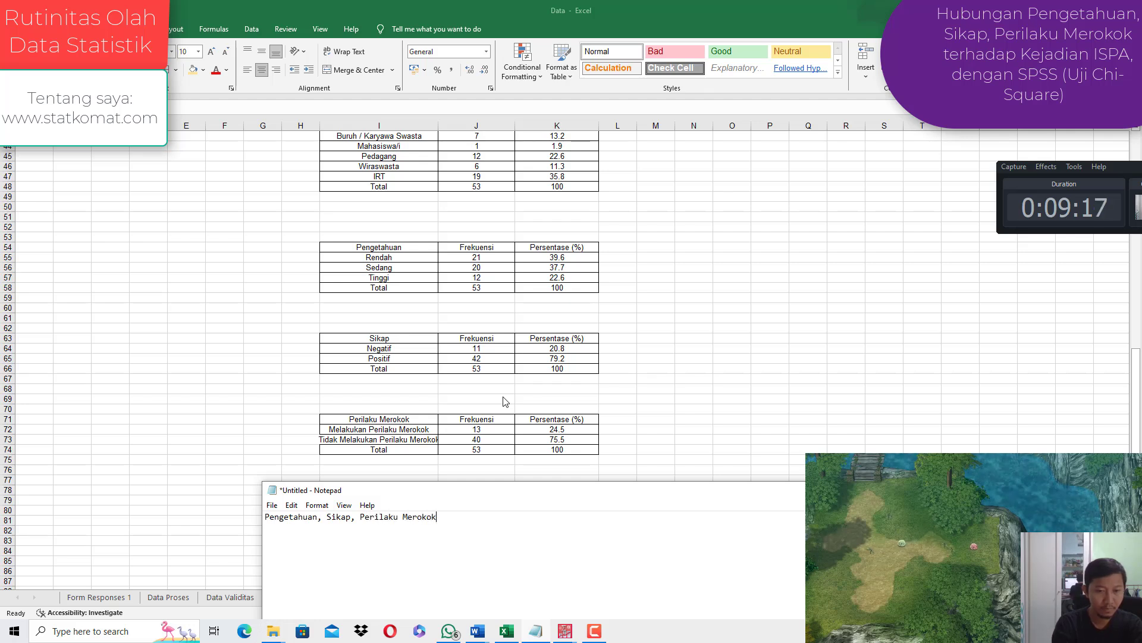
type(" terh")
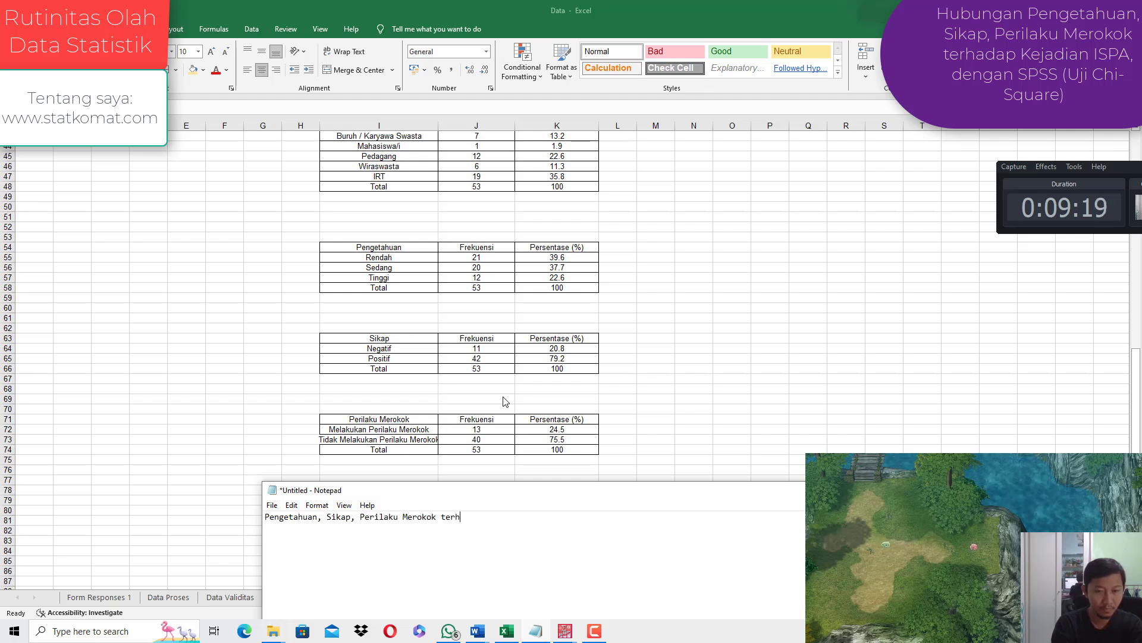
key("BackSpace")
key("BackSpace")
key("BackSpace")
key("BackSpace")
key("BackSpace")
Step: Extend the variable list with ", Kejadian ISPA" and copy the note's entire text
type(",")
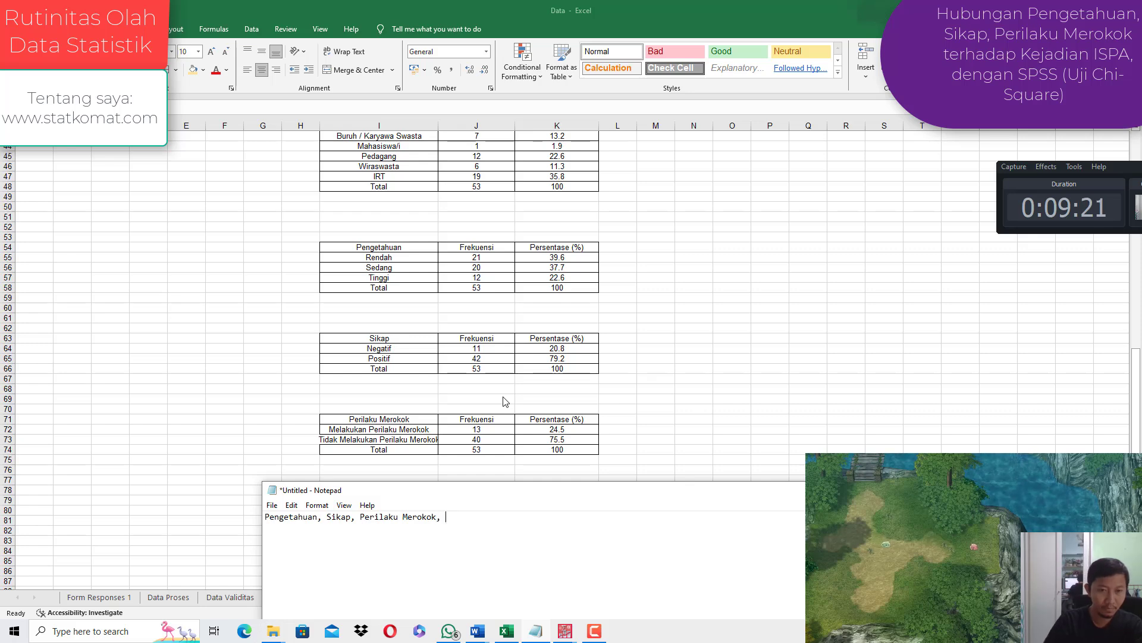
scroll(492, 472, "down", 1)
type("Ke")
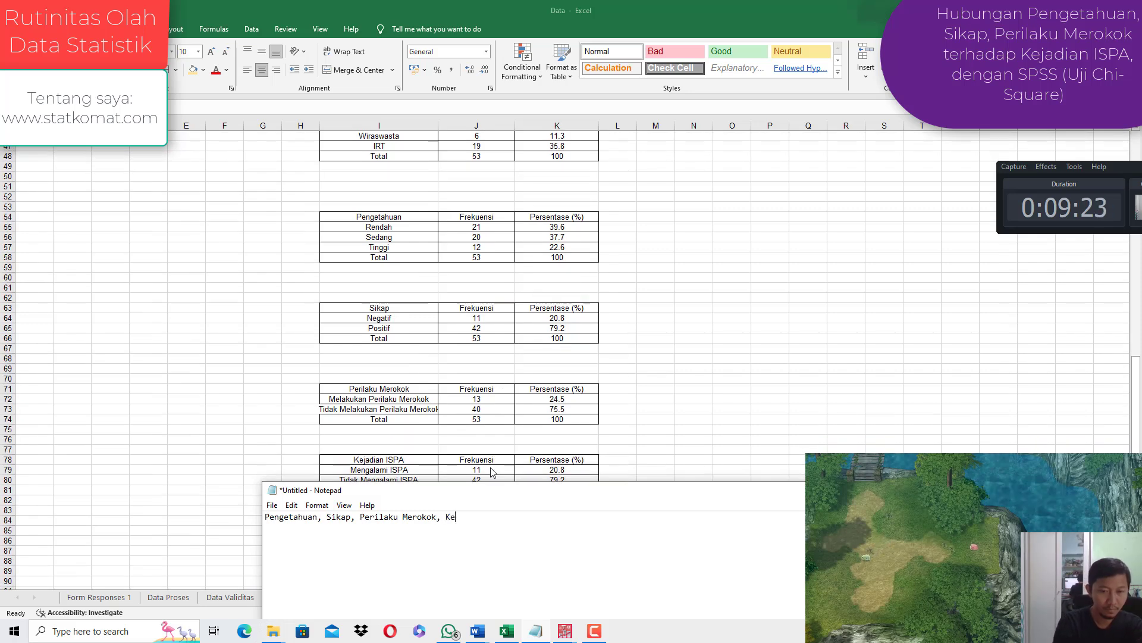
type("jadian ISPA")
key("ctrl+a")
key("ctrl+c")
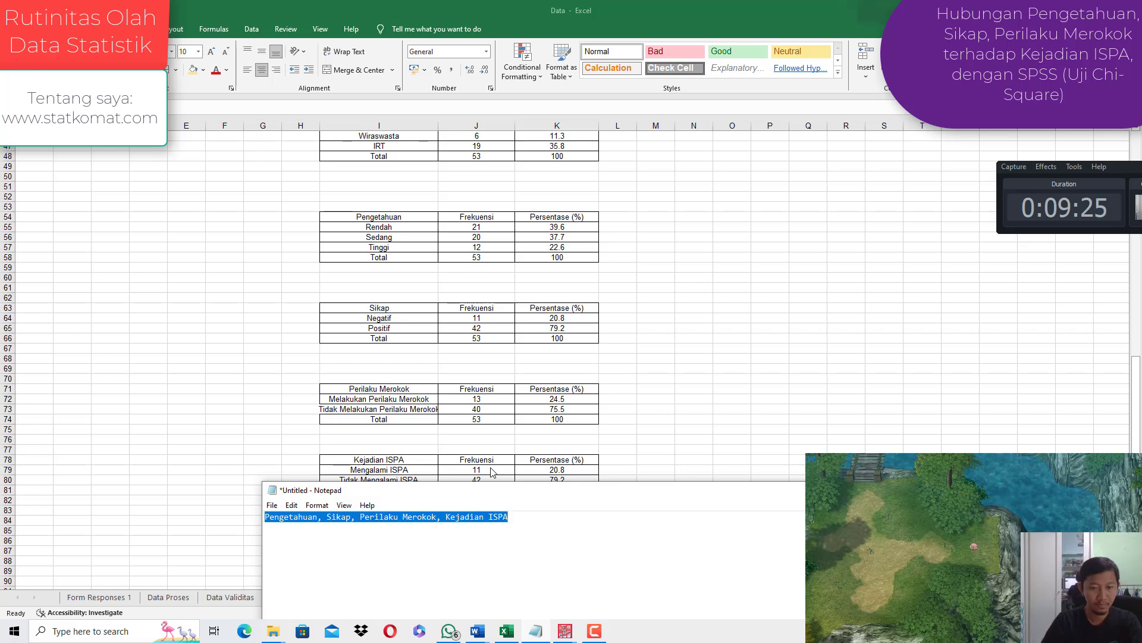
Step: In the Hasil Olah Data Statistik SPSS document, split the Analisis Bivariat paragraph after "hubungan antara" with blank lines and paste the copied variable list there
mouse_move(483, 636)
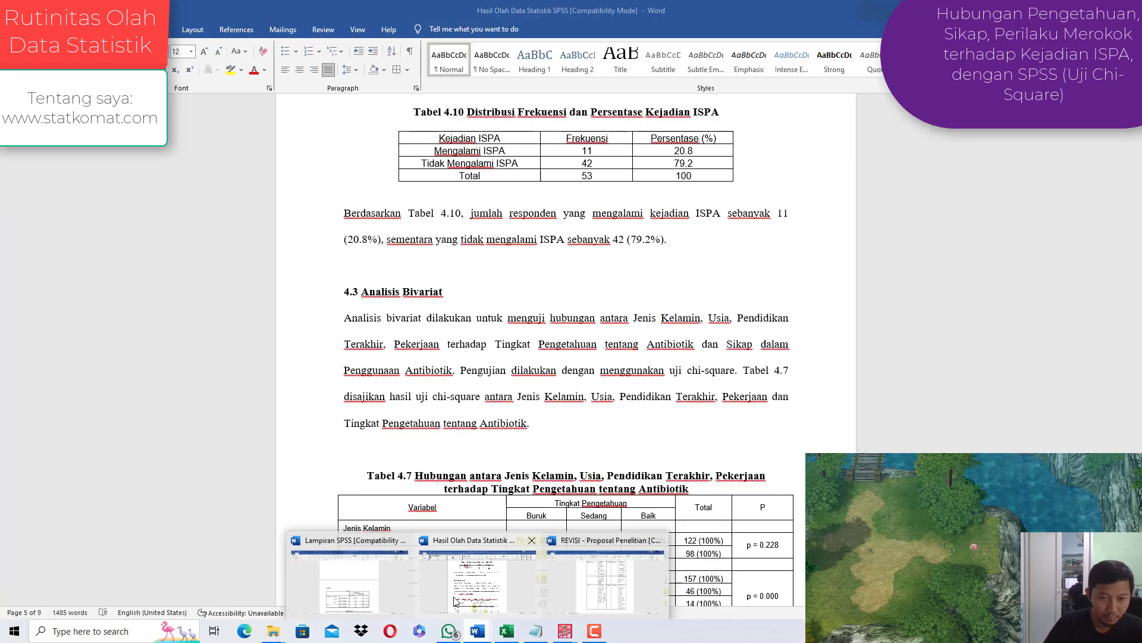
left_click(455, 602)
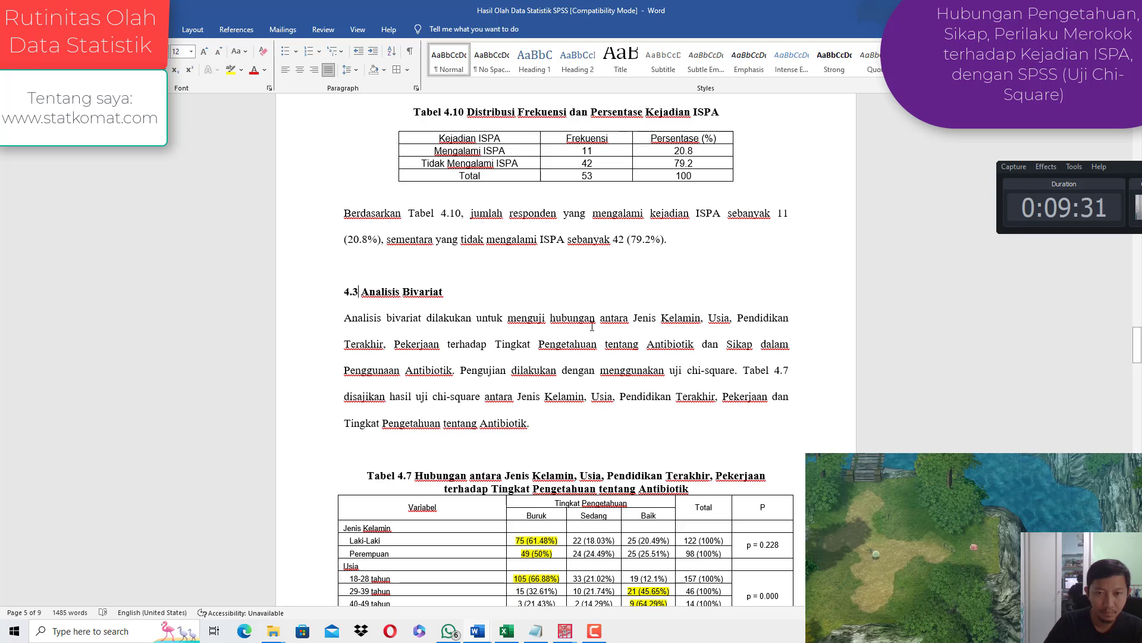
key("Return")
key("Return")
key("Return")
key("Return")
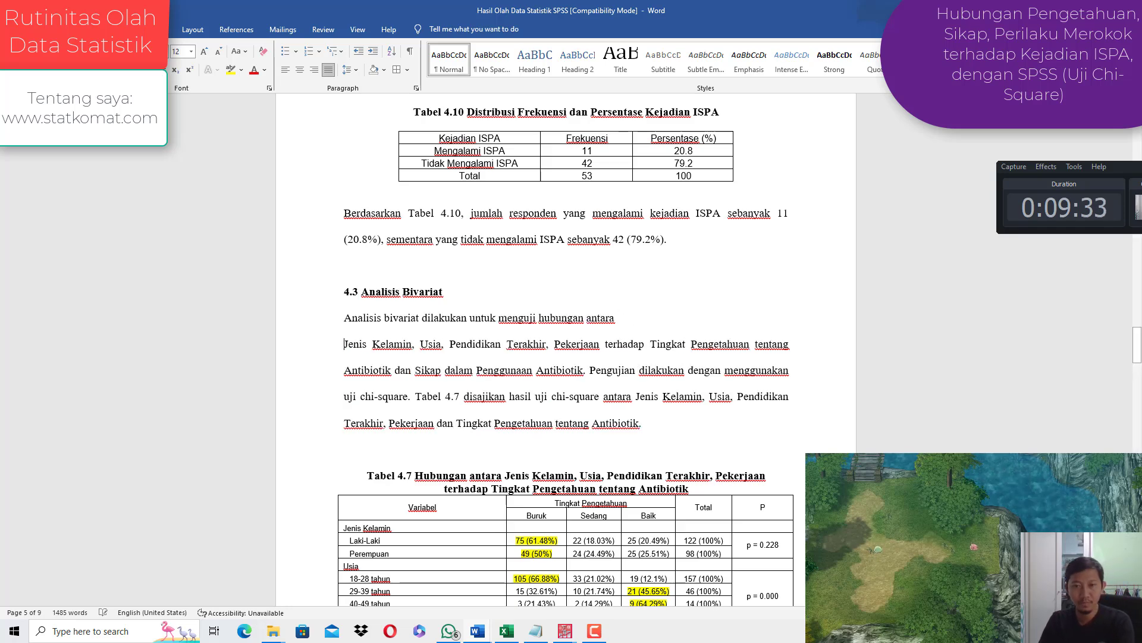
key("ctrl+v")
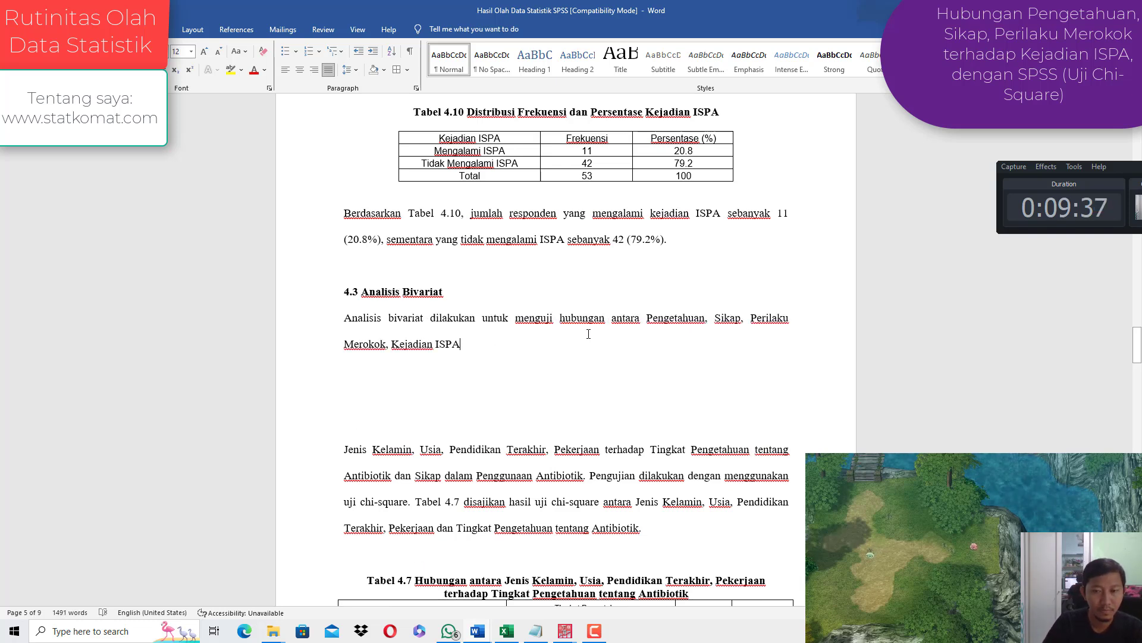
Step: Reword the pasted list's ending to "Perilaku Merokok terhadap Kejadian ISPA." by replacing the last comma with "terhadap" and adding a full stop
left_click(392, 344)
key("BackSpace")
key("BackSpace")
type("t")
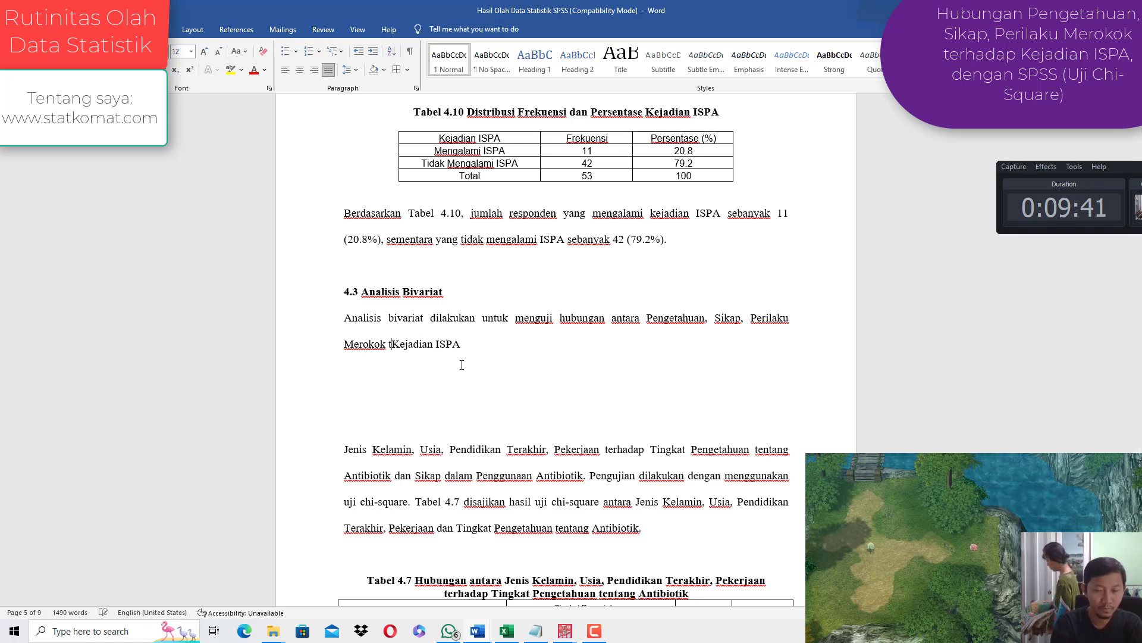
type("erhadap ")
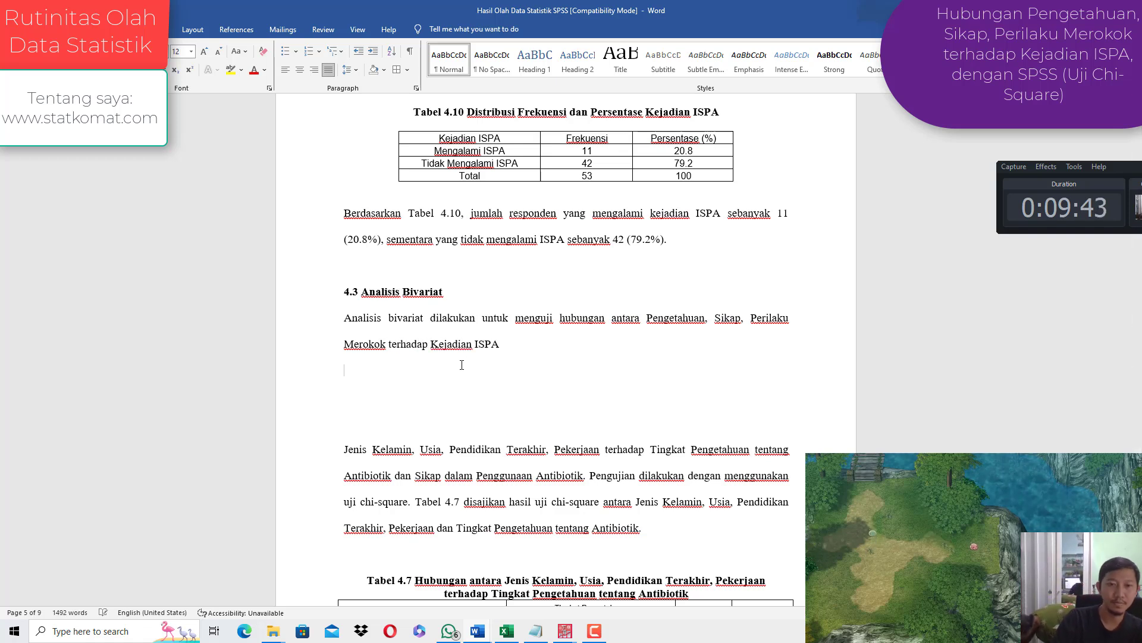
type(".")
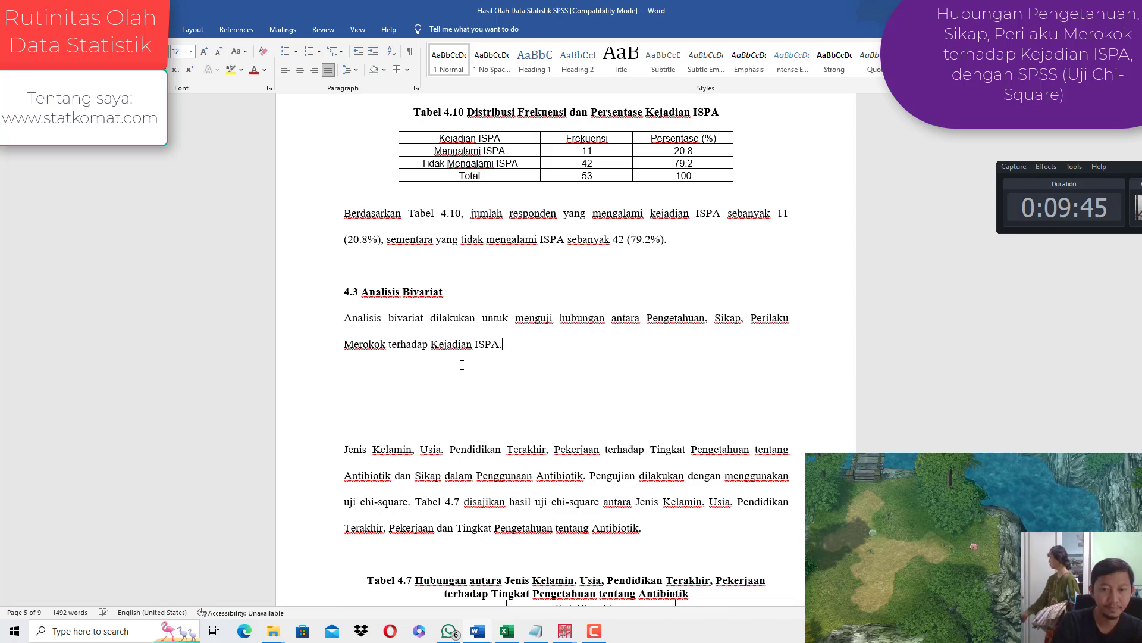
Step: Delete the old study's variables and the Tabel 4.7 sentence from the Analisis Bivariat paragraph, keeping only the sentence about the uji chi-square
left_click_drag(591, 477, 505, 345)
key("Delete")
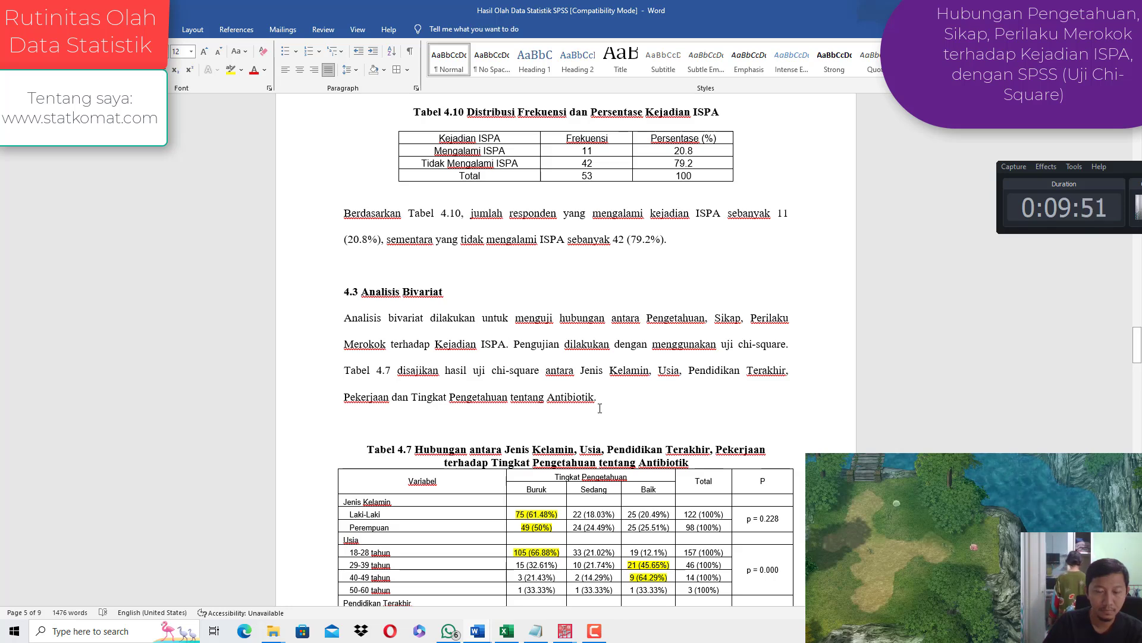
left_click_drag(599, 408, 344, 370)
key("Delete")
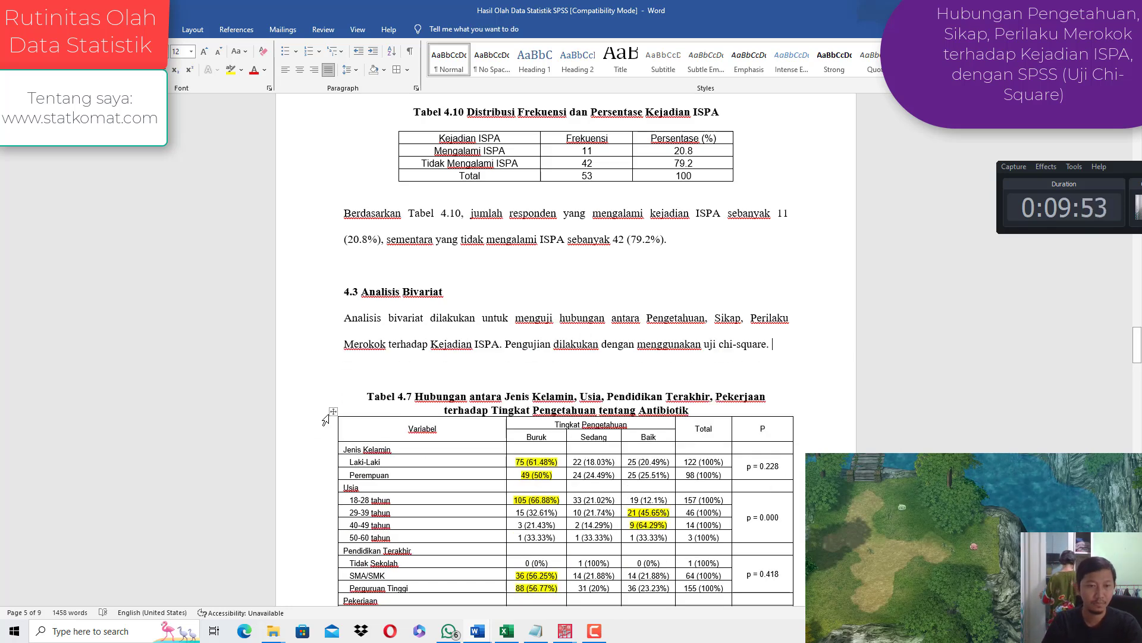
Step: Delete the old crosstab under the Tabel 4.7 caption and all the old interpretation text following "Berdasarkan hasil pengujian pada Tabel 4.7:"
left_click(333, 412)
key("BackSpace")
scroll(363, 424, "down", 1)
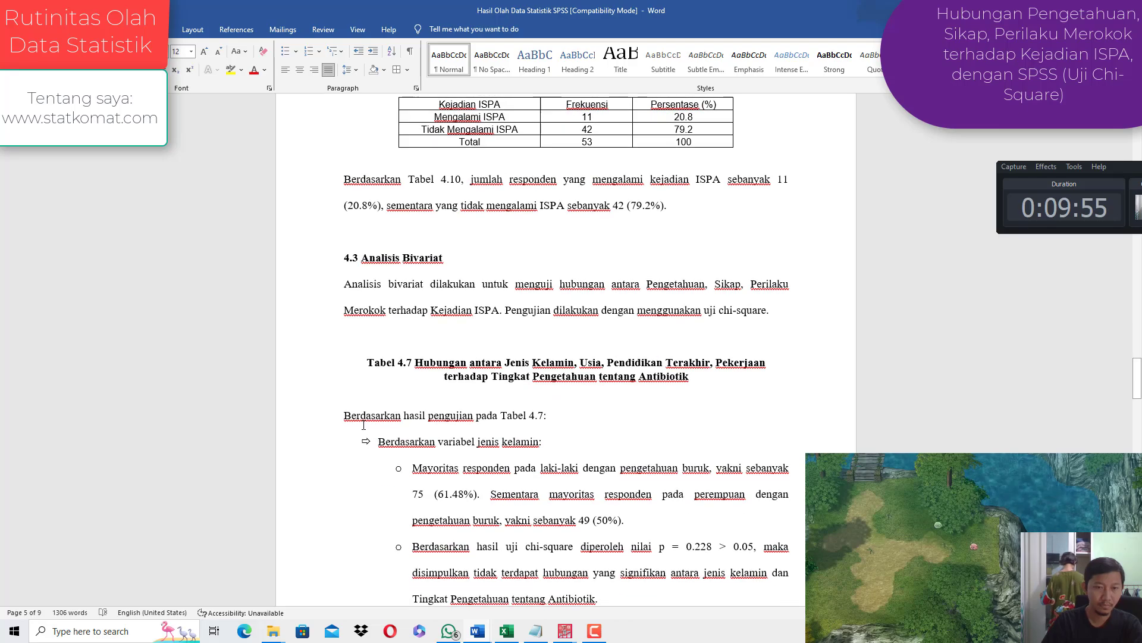
left_click_drag(379, 449, 409, 640)
key("Delete")
scroll(393, 321, "up", 5)
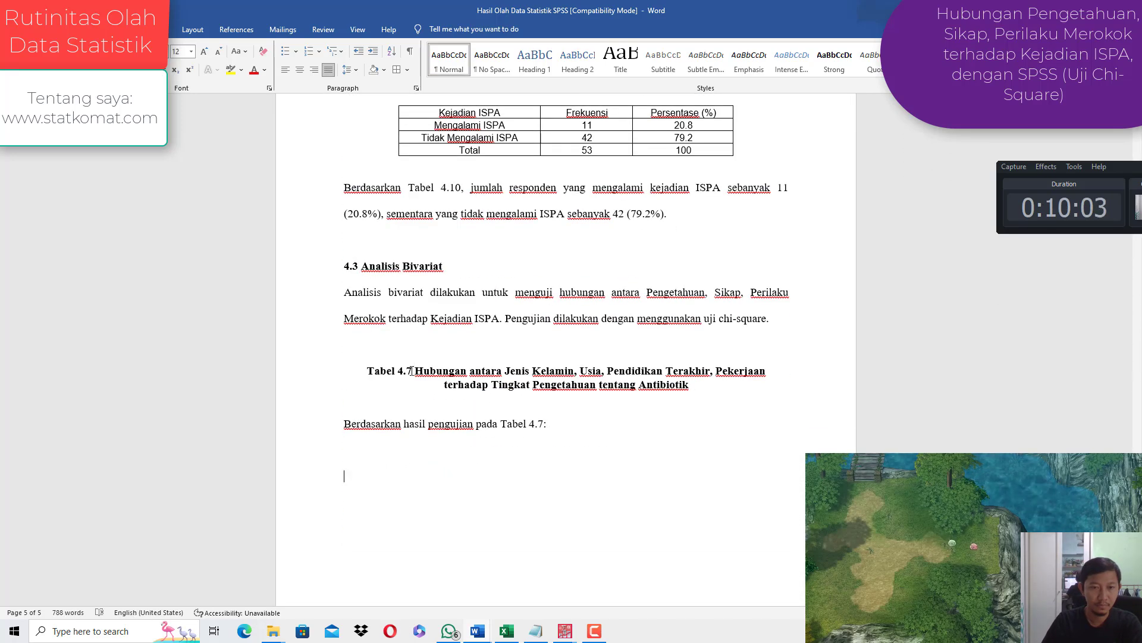
Step: Change the table caption to "Tabel 4.11 Hubungan antara Pengetahuan dan Kejadian ISPA"
left_click(412, 371)
key("BackSpace")
type("11")
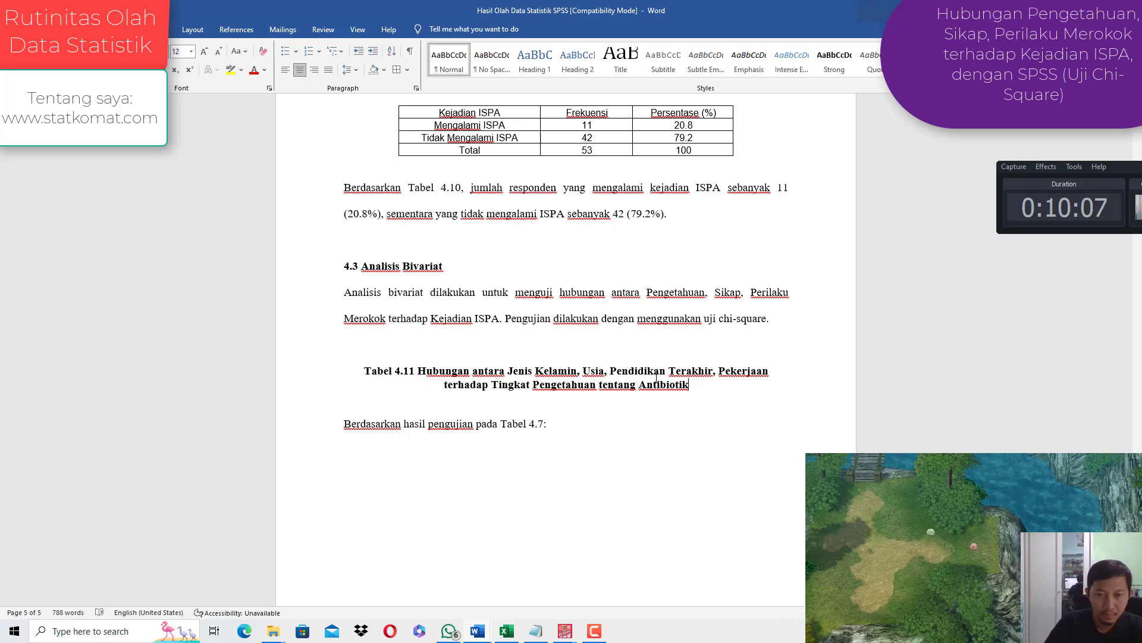
left_click_drag(656, 381, 508, 371)
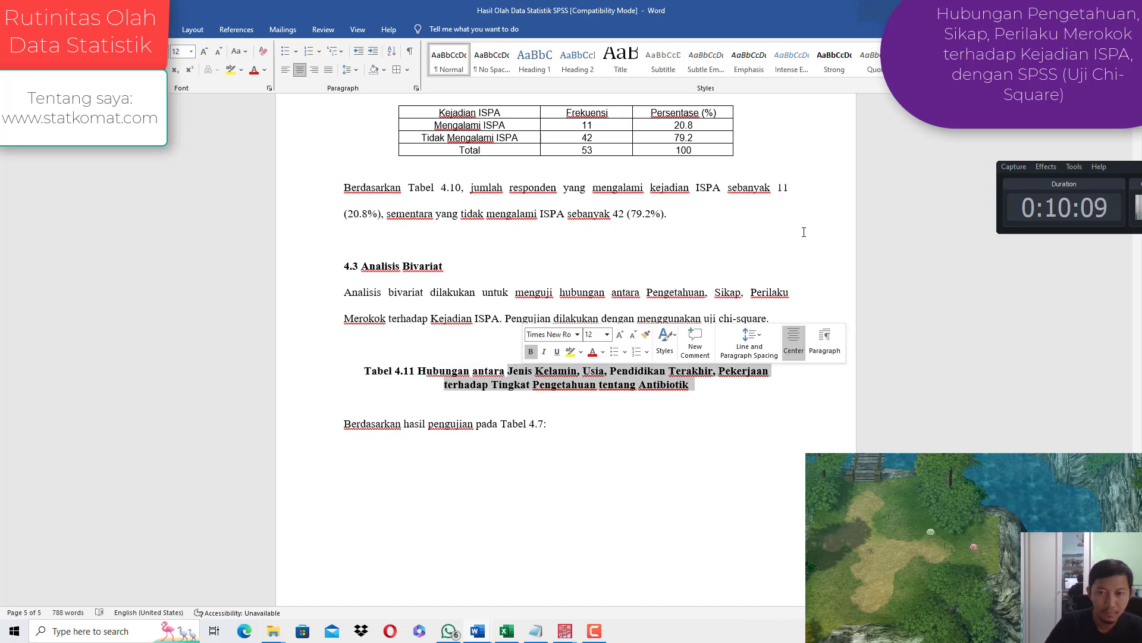
type("Penget")
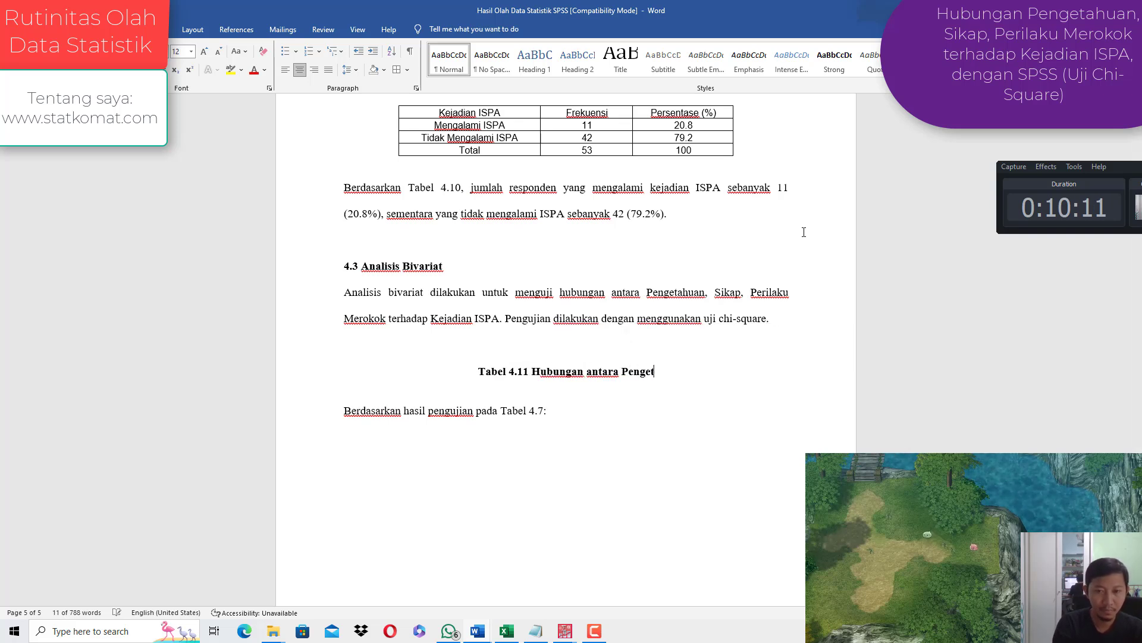
type("ahuan dan ")
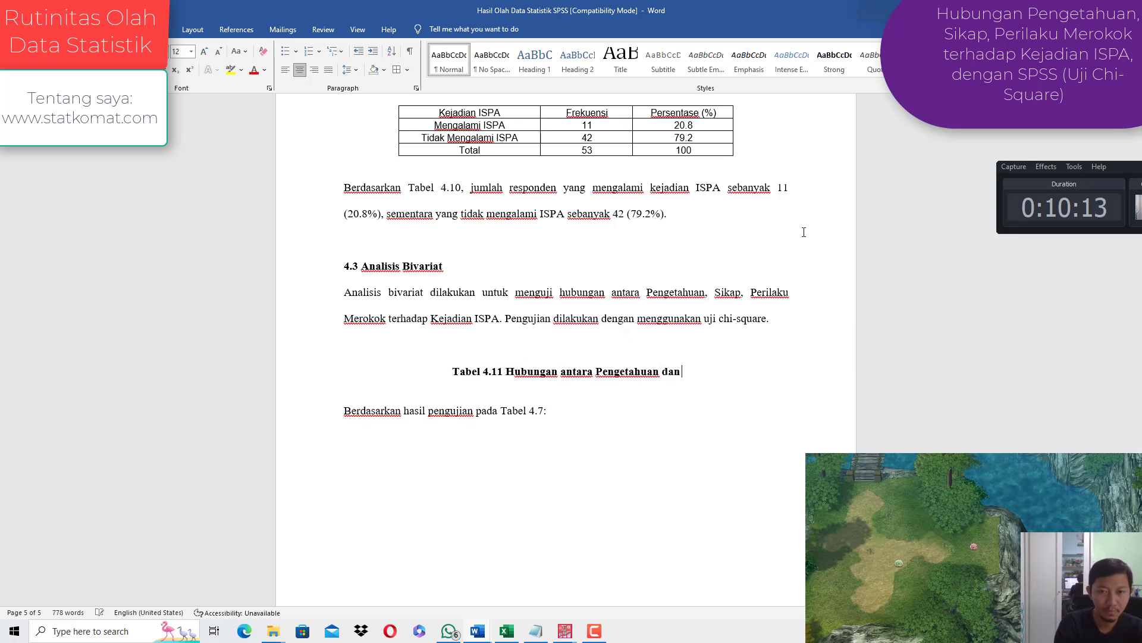
type("Kejadian ISPA")
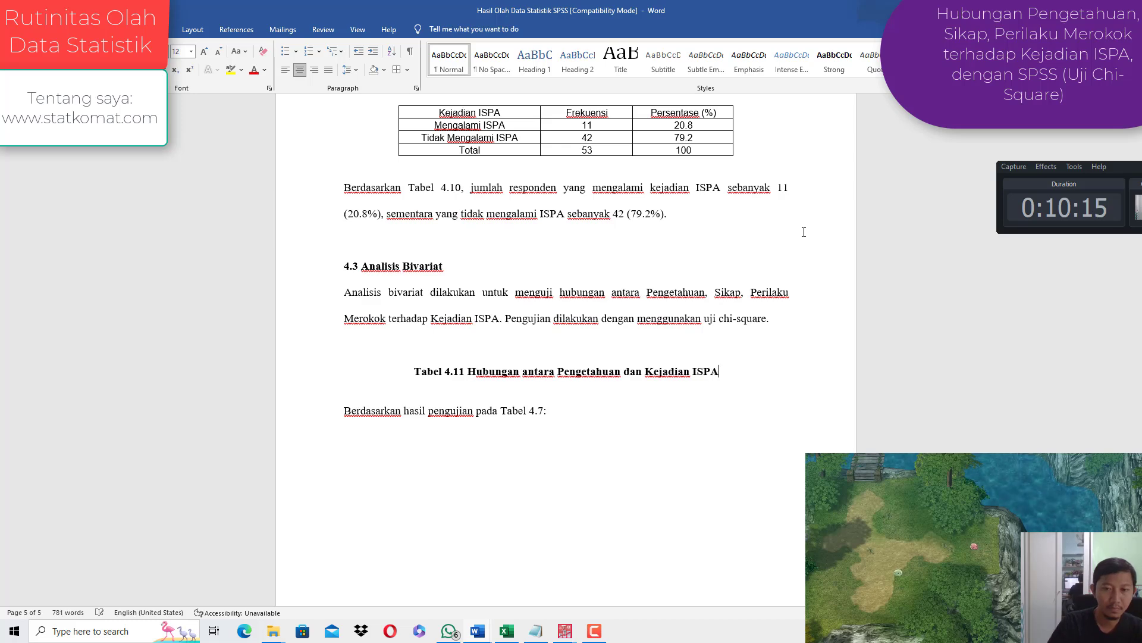
Step: Update the table reference in the "Berdasarkan hasil pengujian" line to Tabel 4.11
left_click(542, 414)
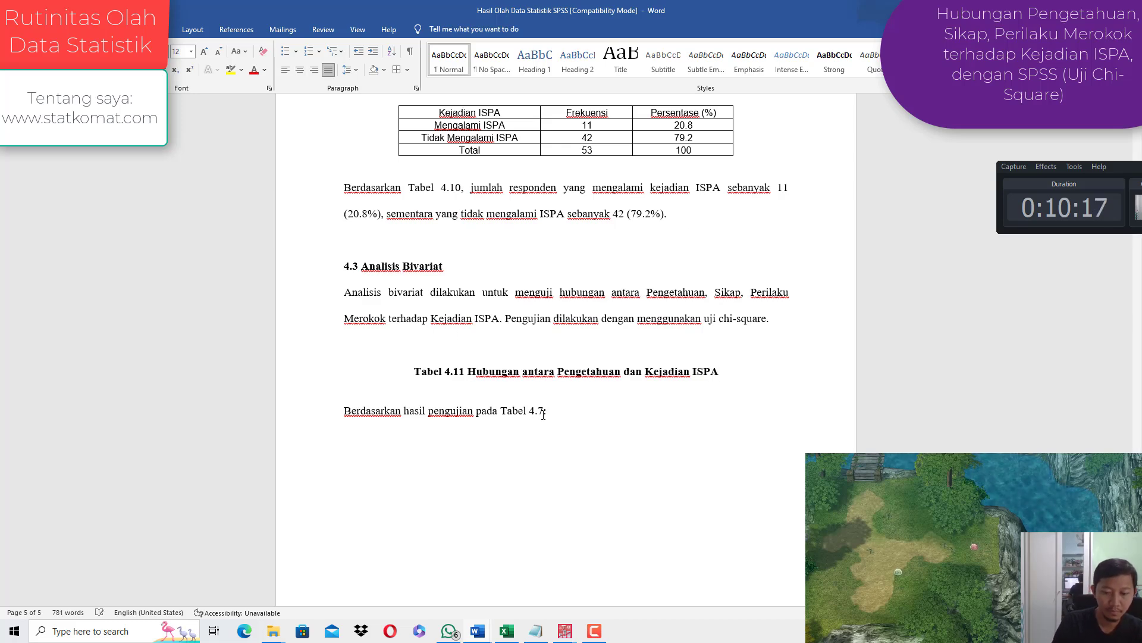
key("BackSpace")
type("11")
scroll(553, 403, "up", 2)
scroll(553, 404, "down", 3)
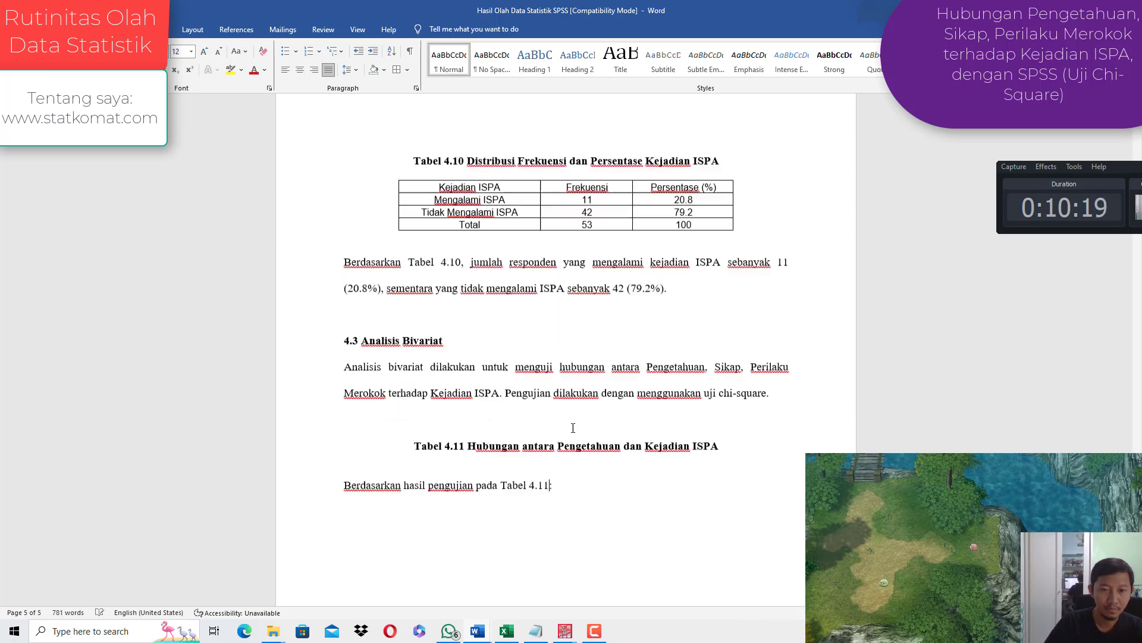
Step: Copy the Tabel 4.11 caption together with its "Berdasarkan hasil pengujian" line and paste the duplicate below the original
left_click_drag(562, 418, 359, 385)
left_click(388, 391)
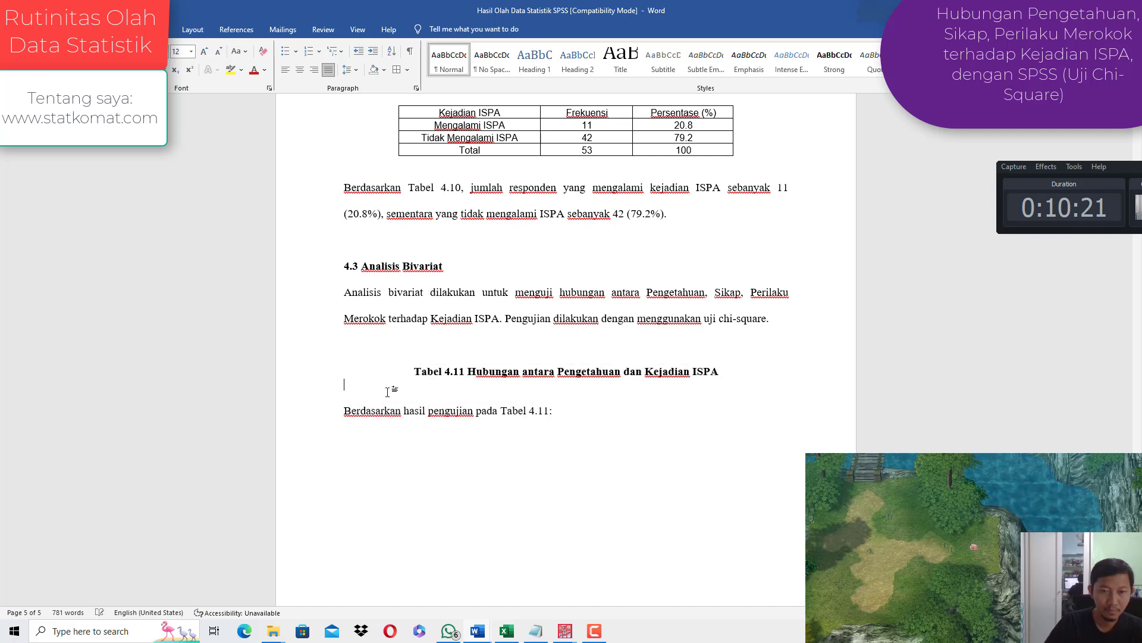
left_click_drag(447, 384, 559, 417)
key("ctrl+c")
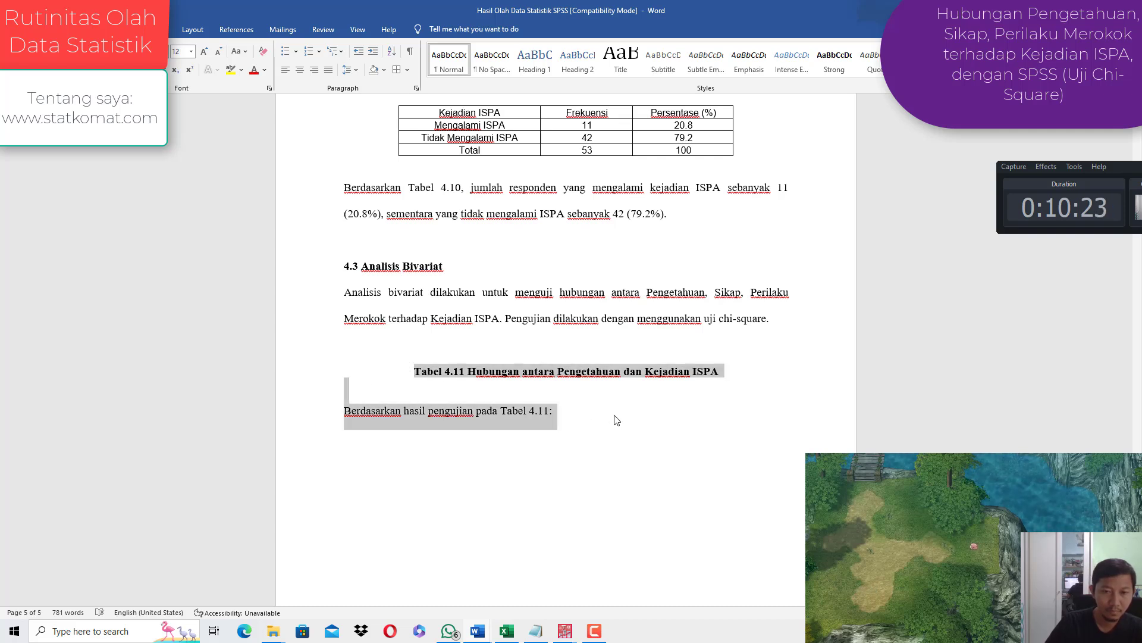
left_click(617, 420)
key("ctrl+v")
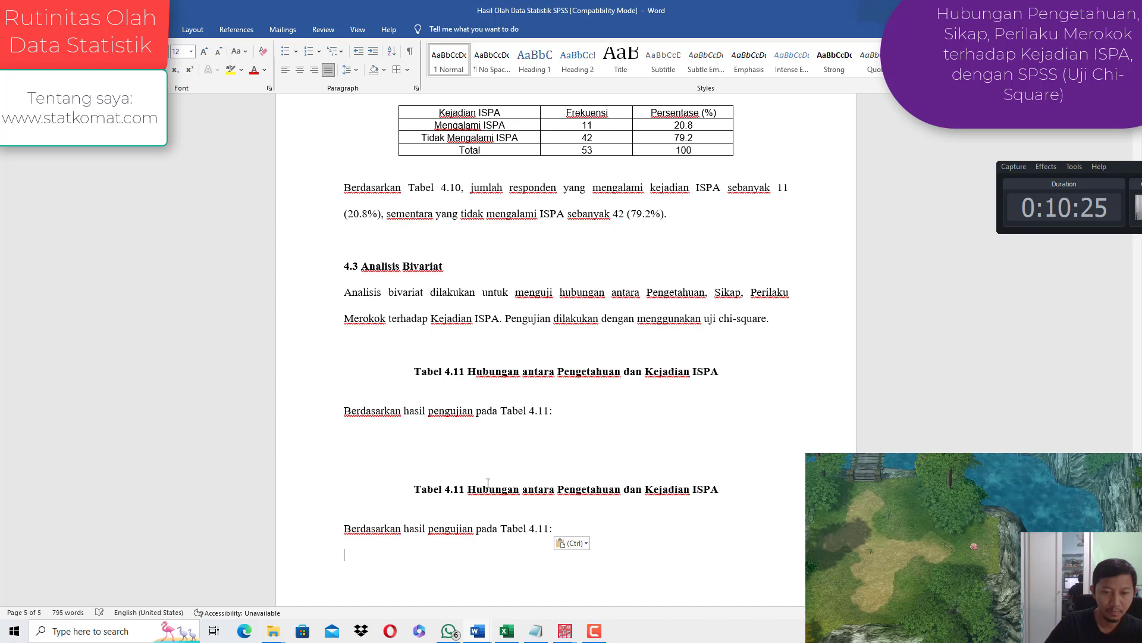
Step: Renumber the duplicated caption and its reference line to Tabel 4.12, and replace "Pengetahuan" with "Sikap" in that caption
left_click(465, 488)
key("BackSpace")
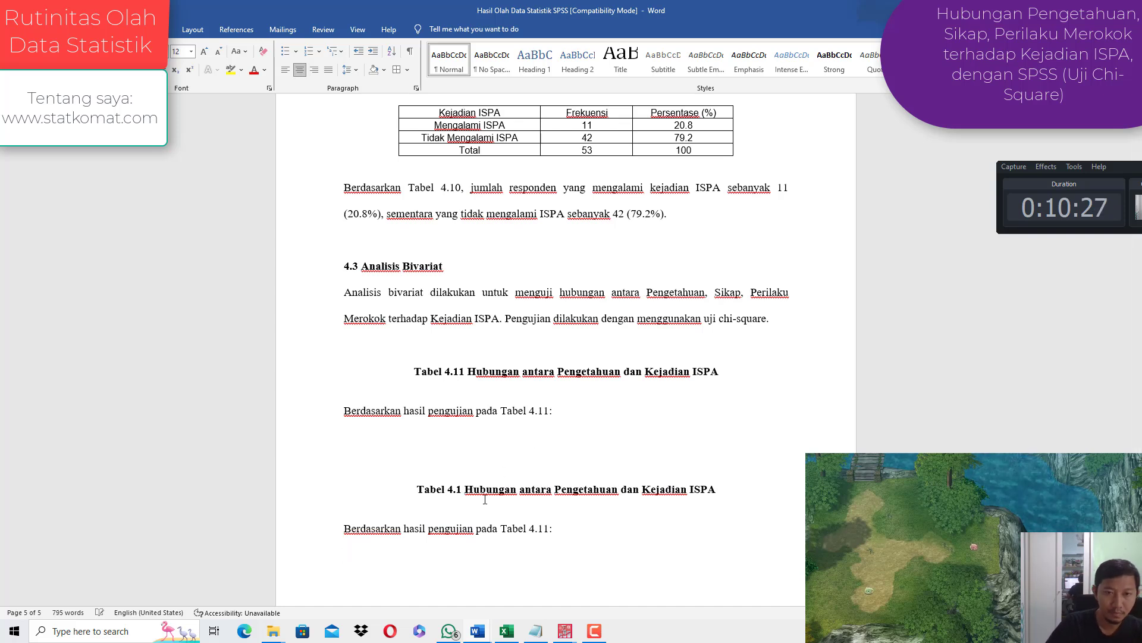
type("2")
left_click(549, 529)
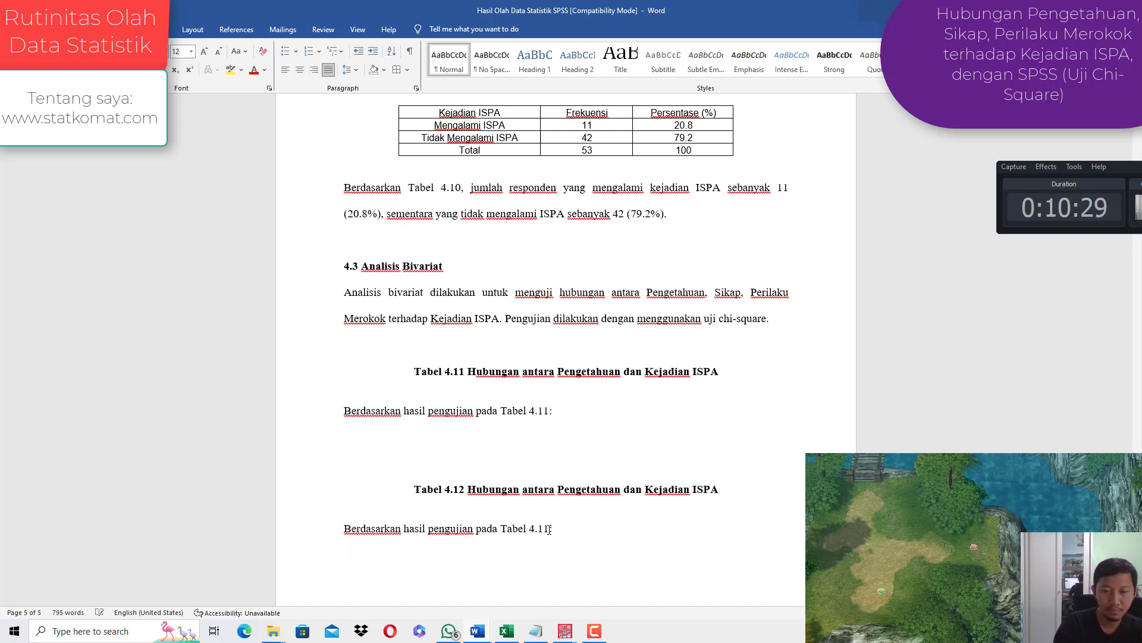
left_click(621, 489)
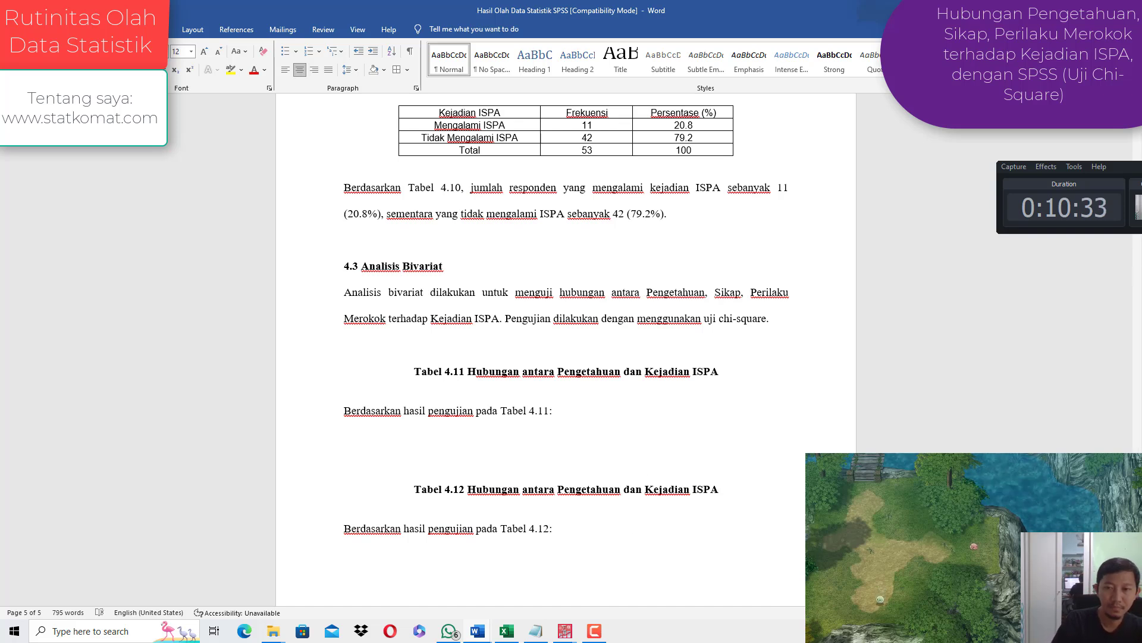
left_click_drag(618, 490, 559, 490)
type("Sika")
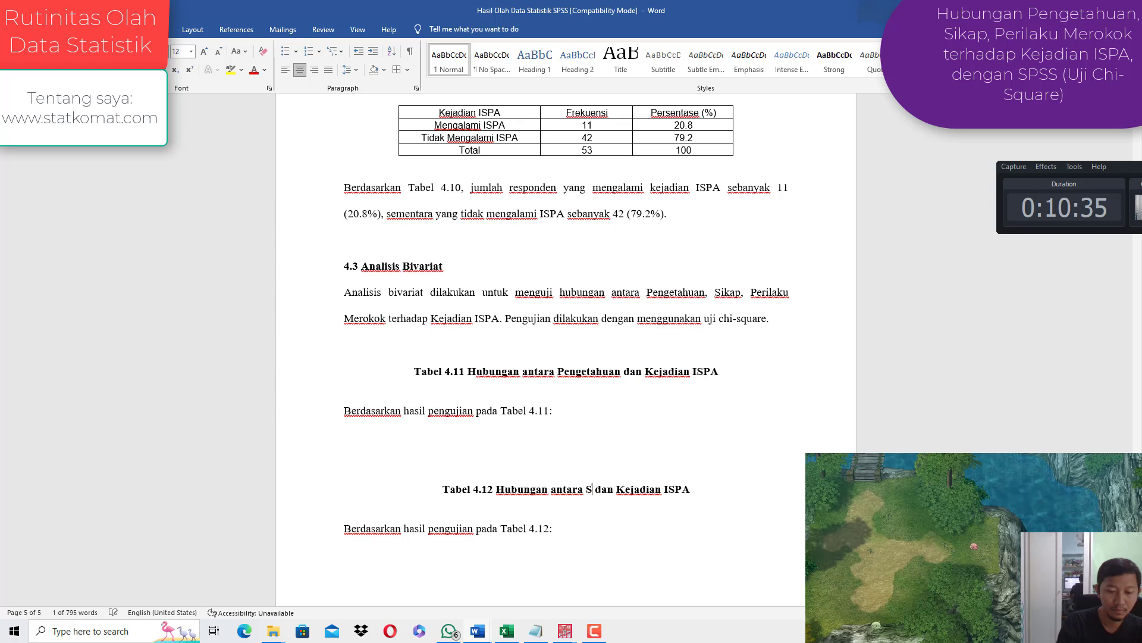
type("p")
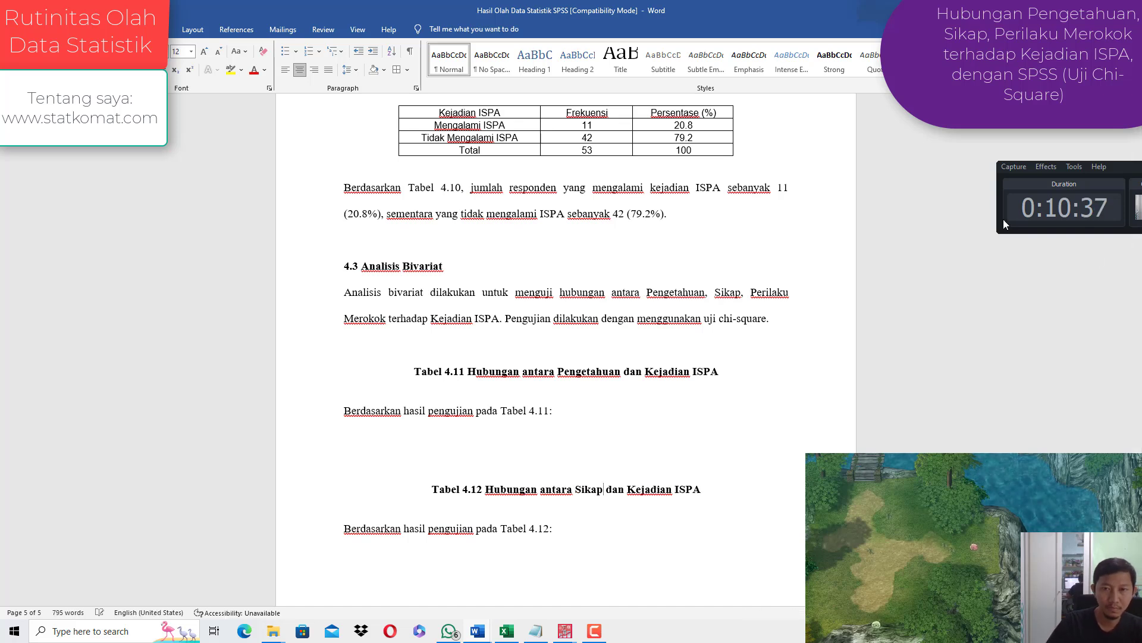
Step: Duplicate the Tabel 4.12 caption and its "Berdasarkan hasil pengujian" line at the start of the following page
scroll(457, 445, "down", 2)
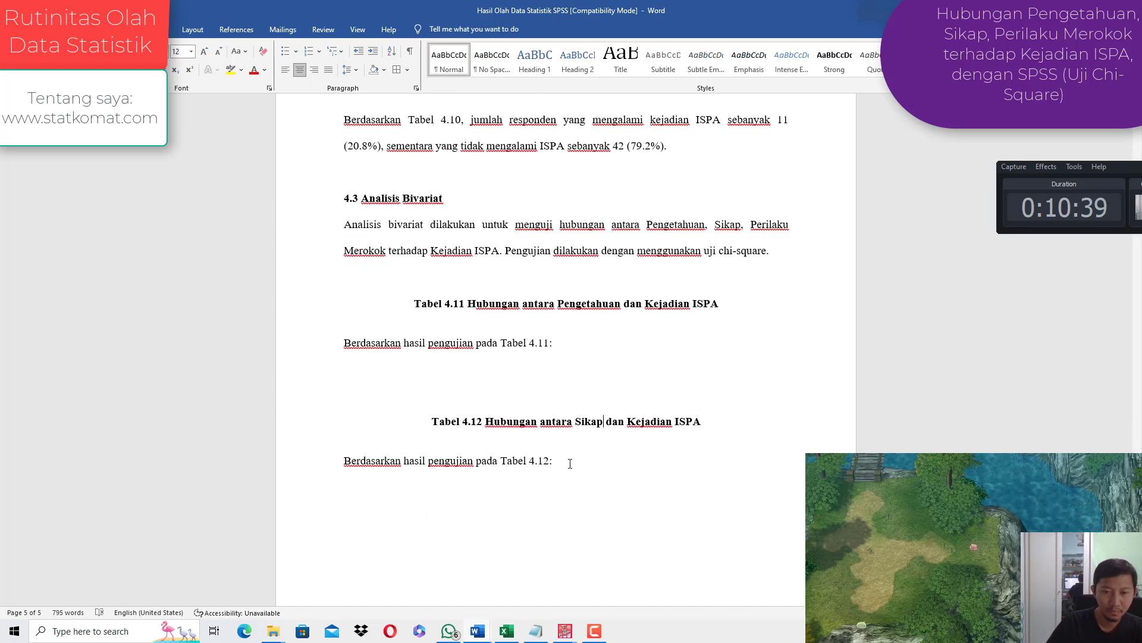
left_click(566, 463)
key("ctrl+shift+Up")
key("ctrl+shift+Up")
key("ctrl+shift+Up")
key("Right")
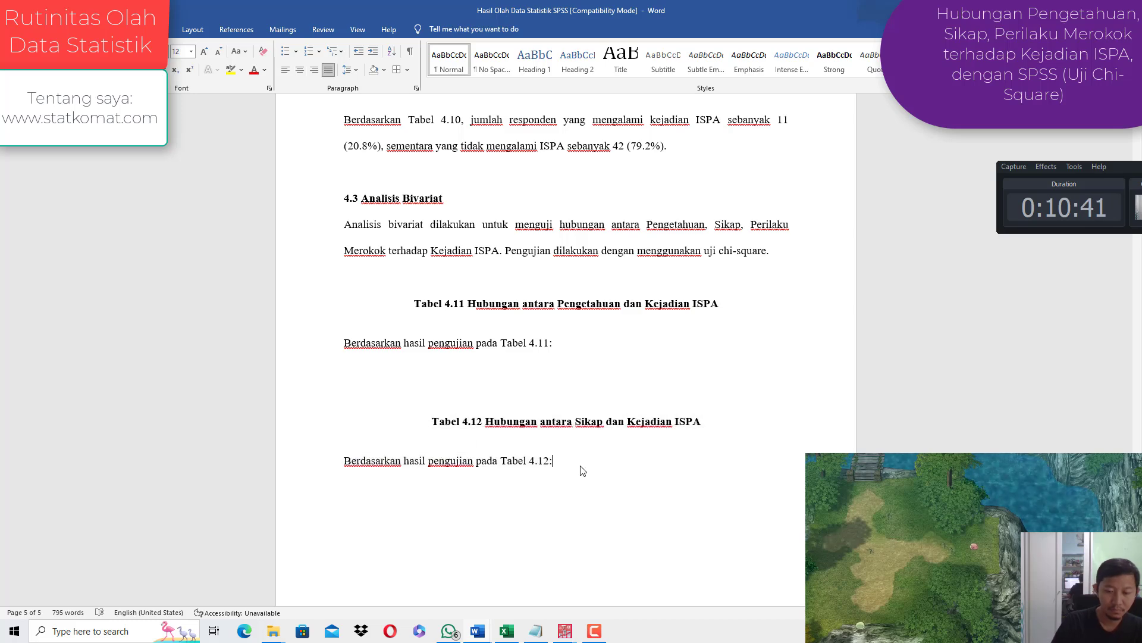
key("Return")
key("Return")
key("ctrl+v")
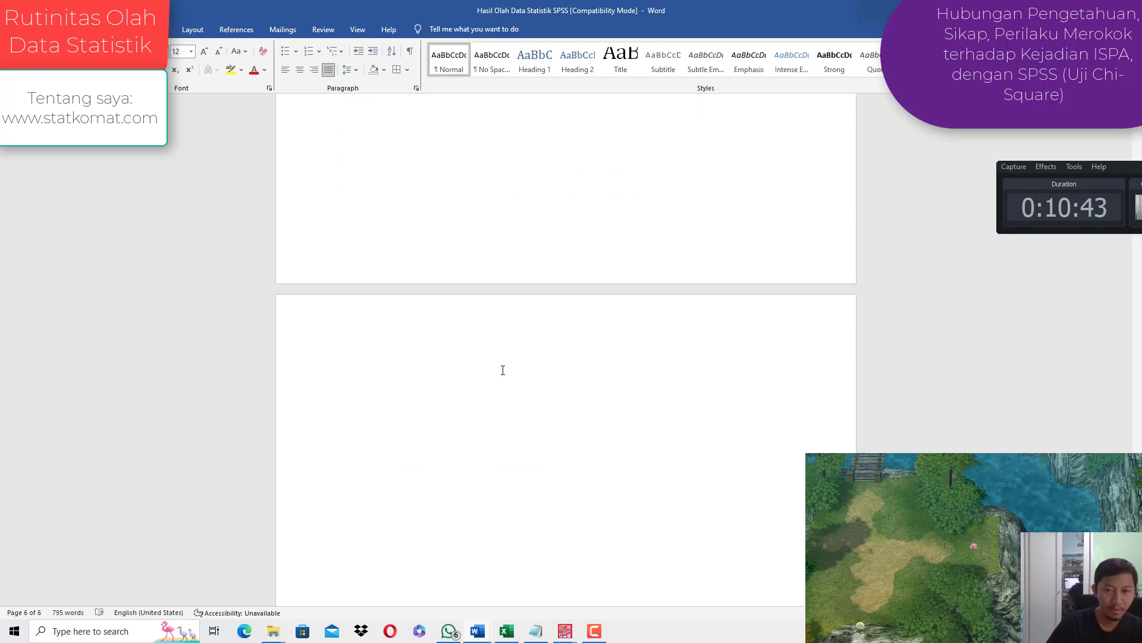
Step: Renumber the new page's caption and its "Berdasarkan hasil pengujian" line to Tabel 4.13
left_click(482, 372)
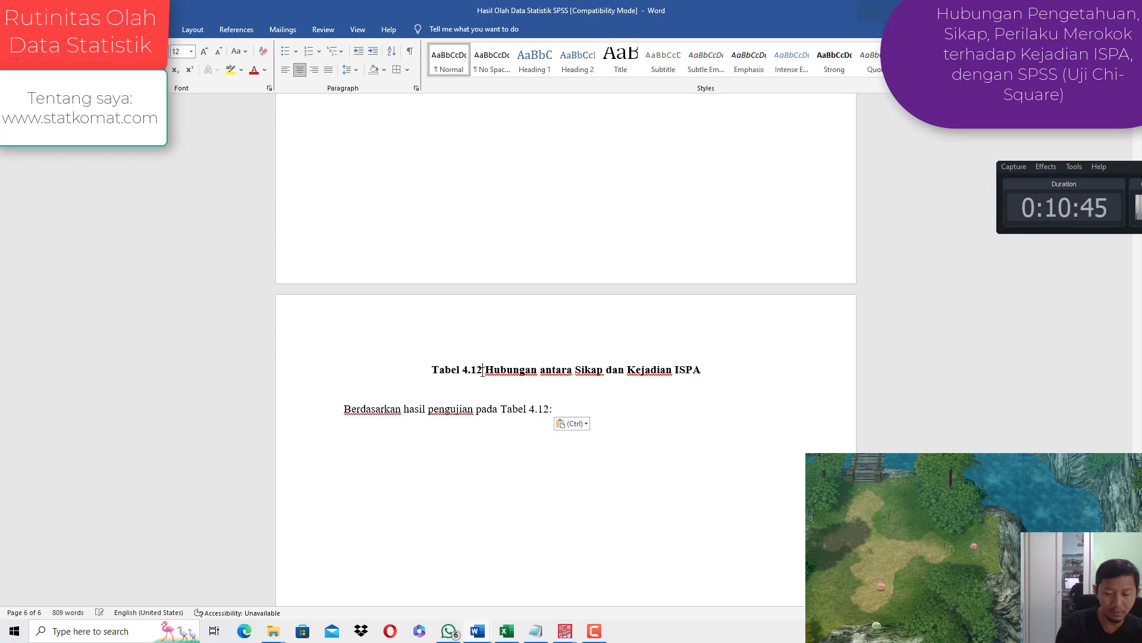
key("BackSpace")
type("3")
left_click(550, 410)
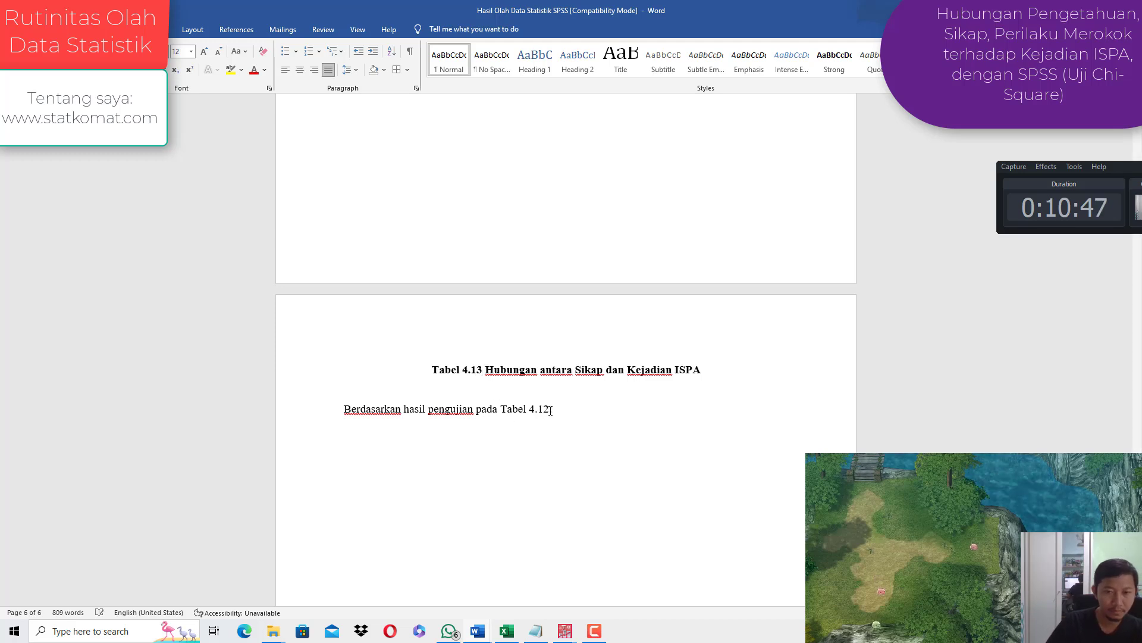
type("3:")
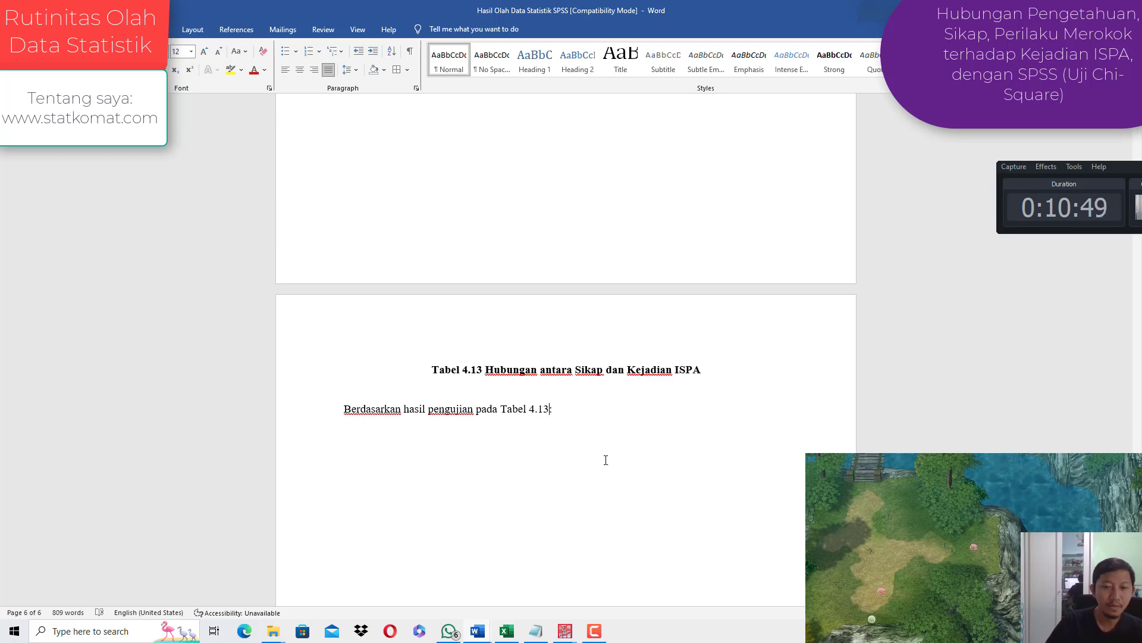
Step: Check the variable list in Notepad and replace "Sikap" with "Perilaku Merokok" in the Tabel 4.13 caption in Word
key("alt+Tab")
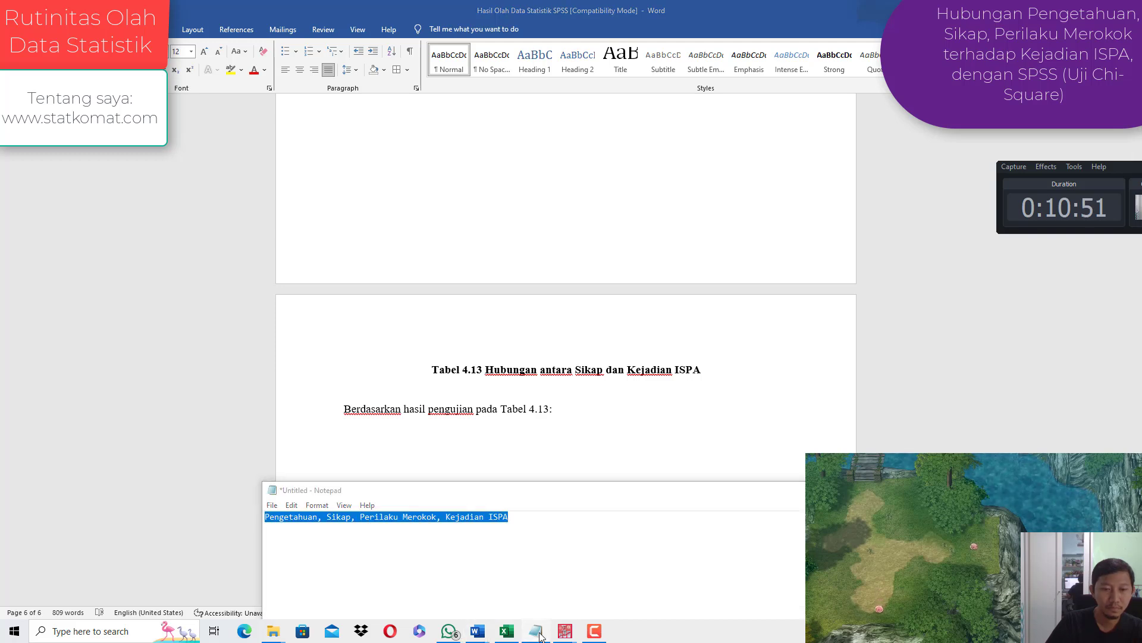
key("alt+Tab")
left_click(602, 373)
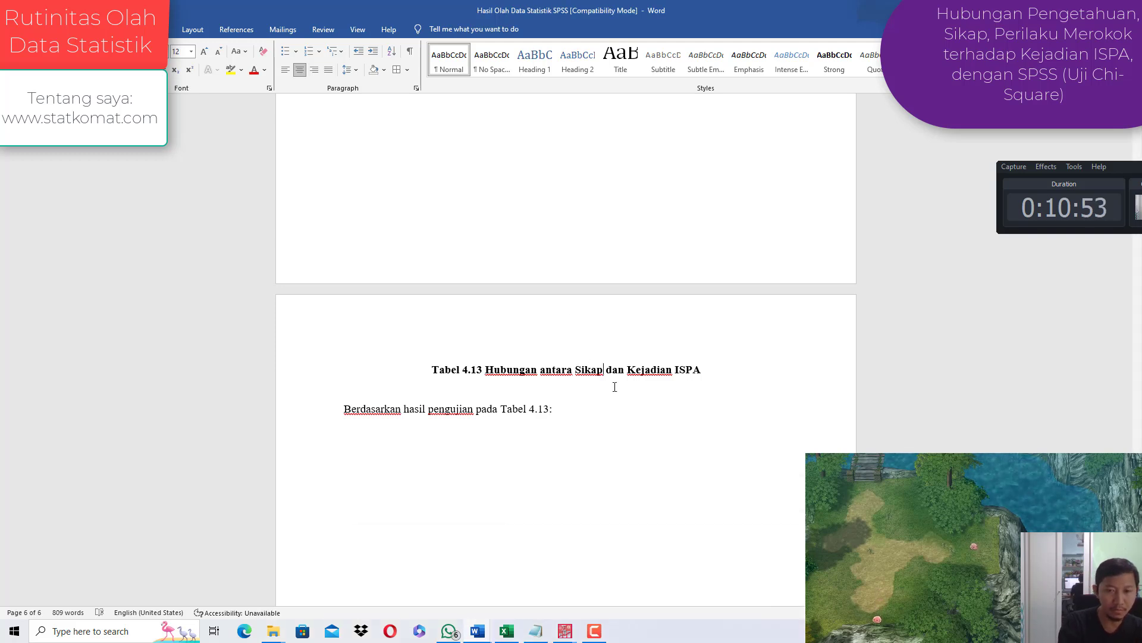
key("BackSpace")
key("BackSpace")
key("BackSpace")
key("BackSpace")
key("BackSpace")
type("Peri")
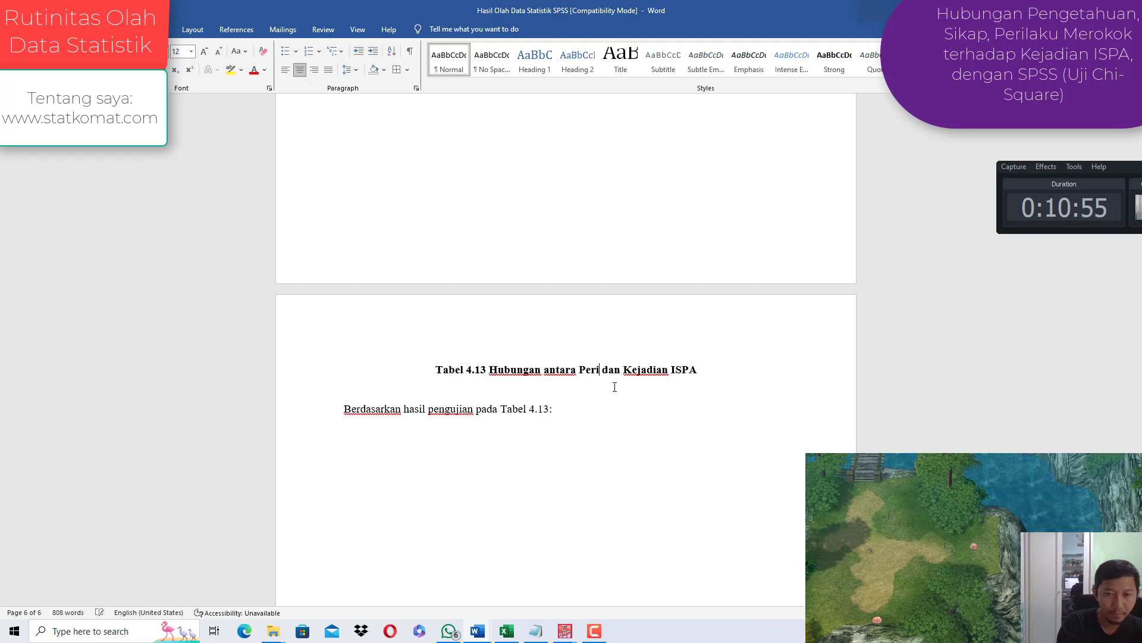
type("laku Merokok")
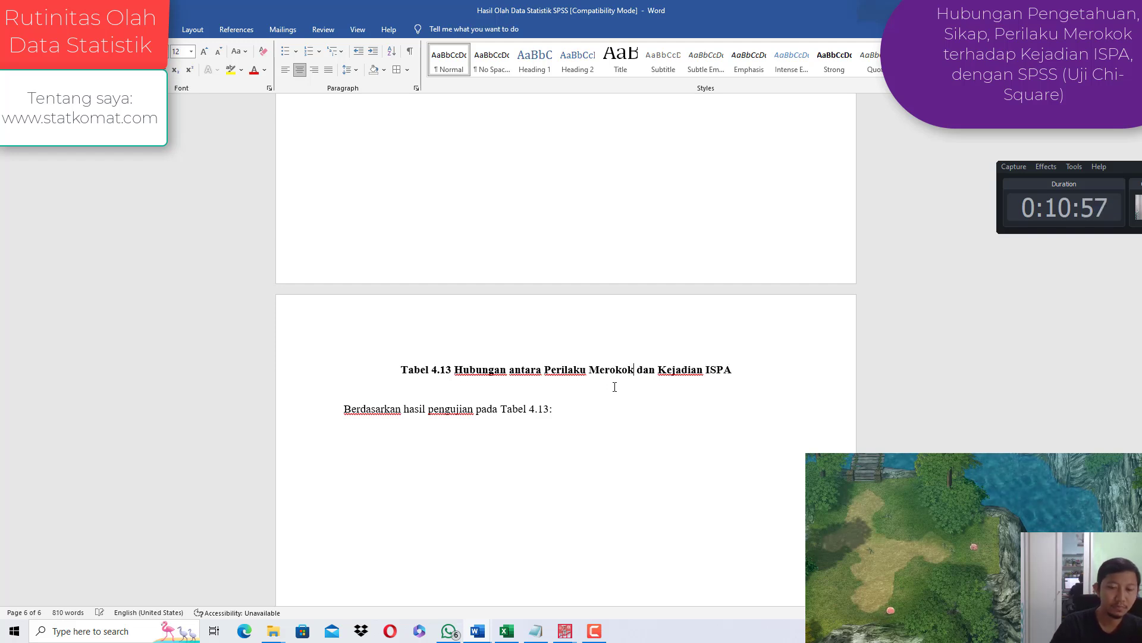
Step: Switch to the Lampiran SPSS document and examine the Bivariat Crosstab and Chi-Square Tests tables for Pengetahuan and Kejadian ISPA
mouse_move(478, 632)
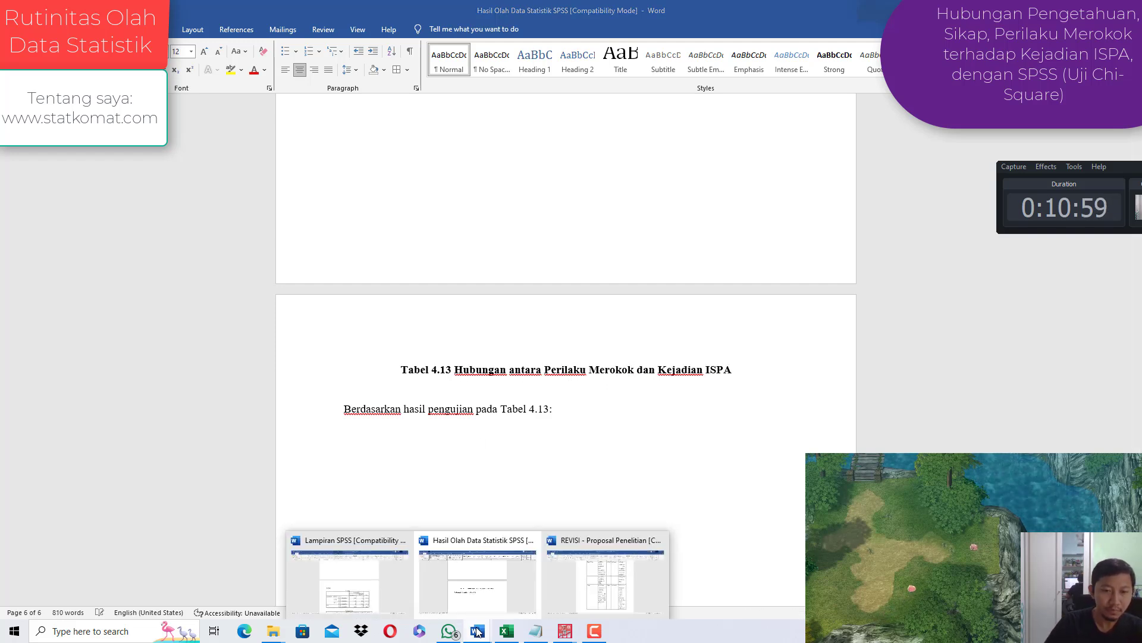
left_click(364, 592)
scroll(504, 445, "down", 5)
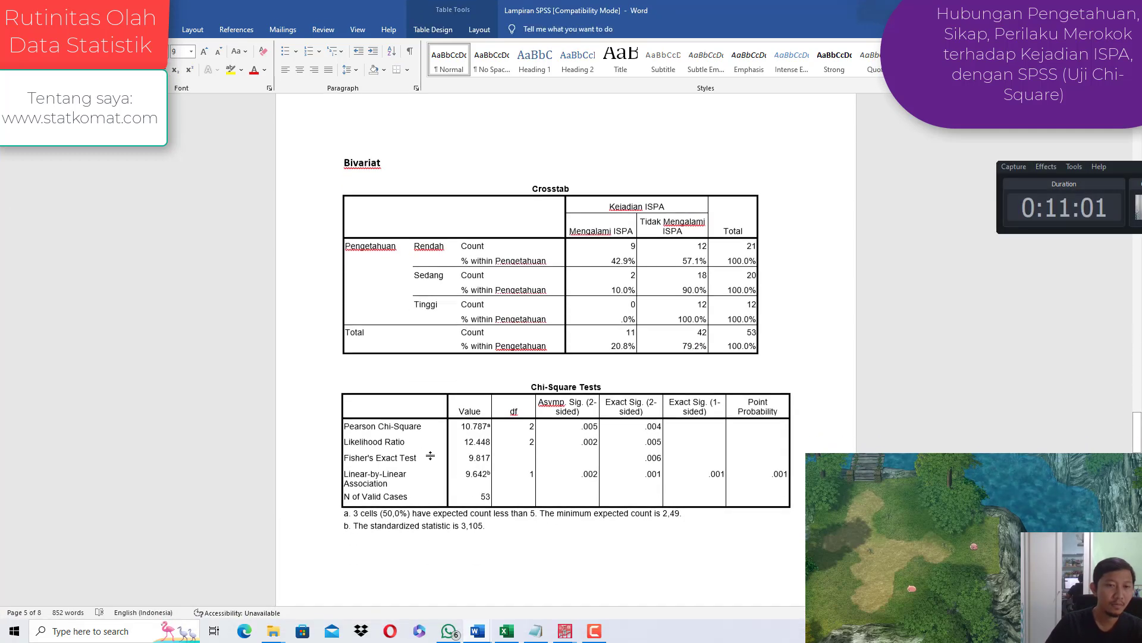
scroll(504, 445, "down", 3)
scroll(509, 411, "up", 5)
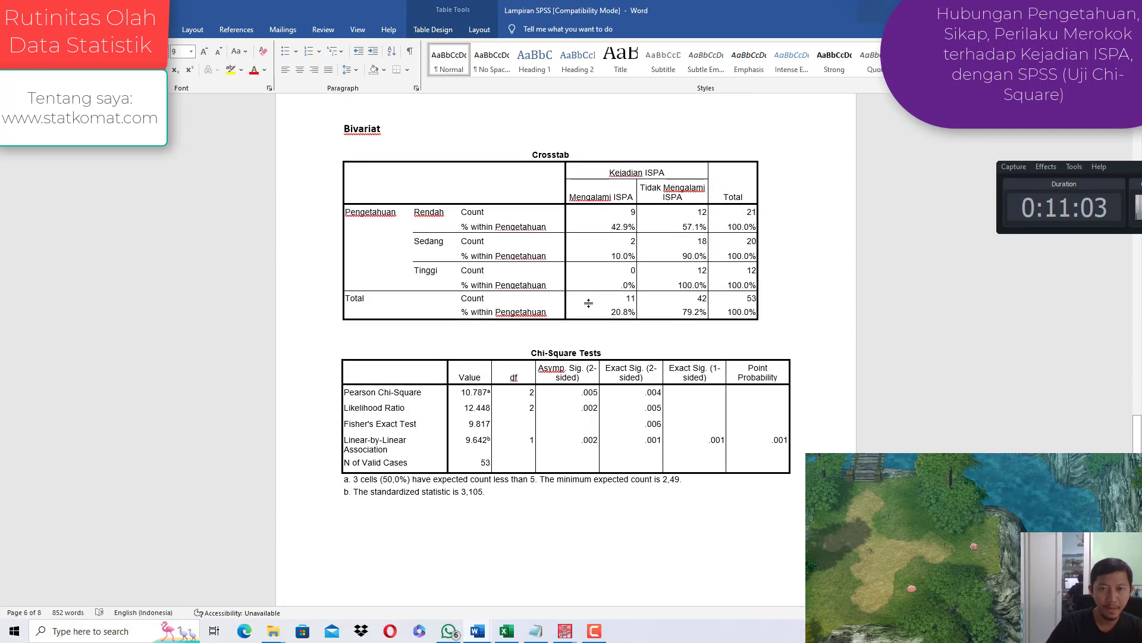
Step: Copy the Rendah, Sedang and Tinggi rows of the Pengetahuan crosstab into Notepad below the variable list
left_click_drag(432, 212, 714, 285)
mouse_move(544, 629)
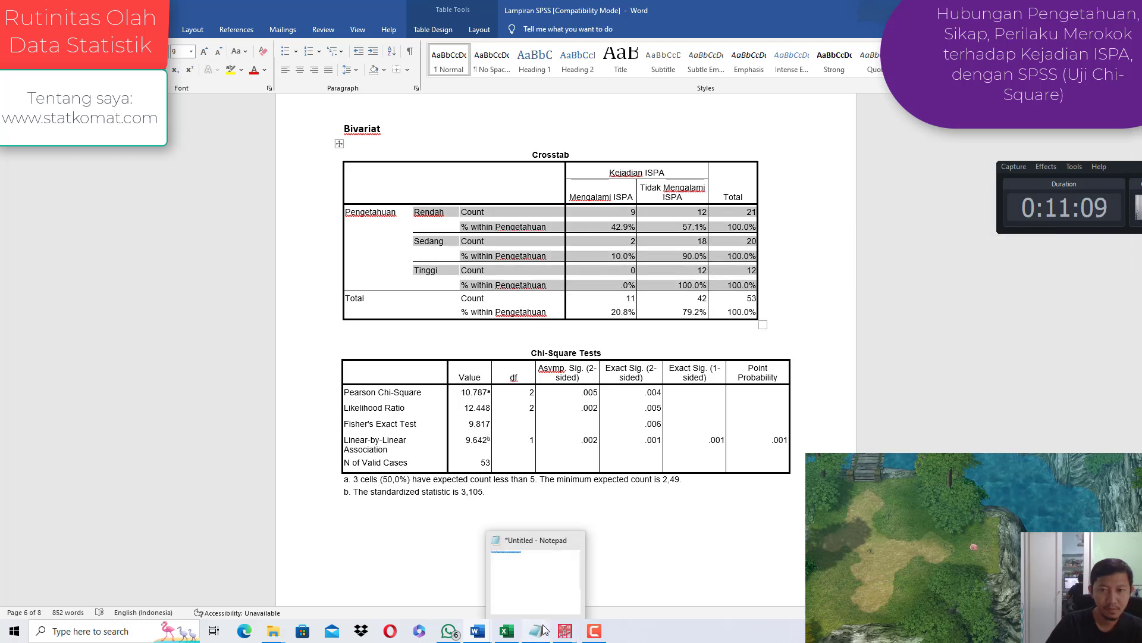
left_click(536, 592)
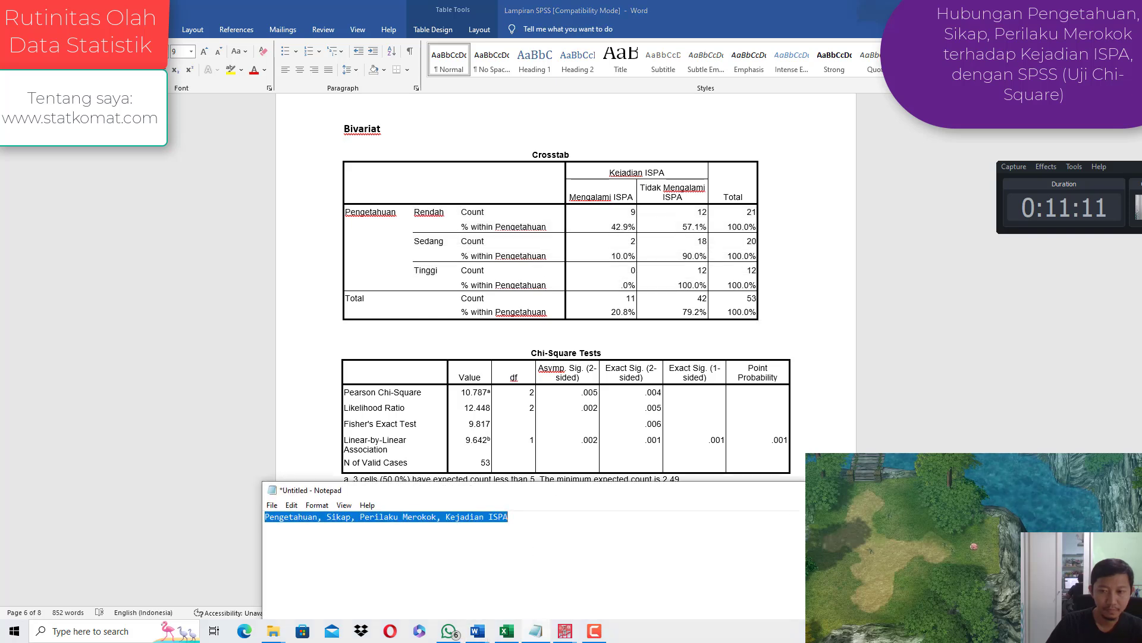
key("super+Up")
left_click(329, 42)
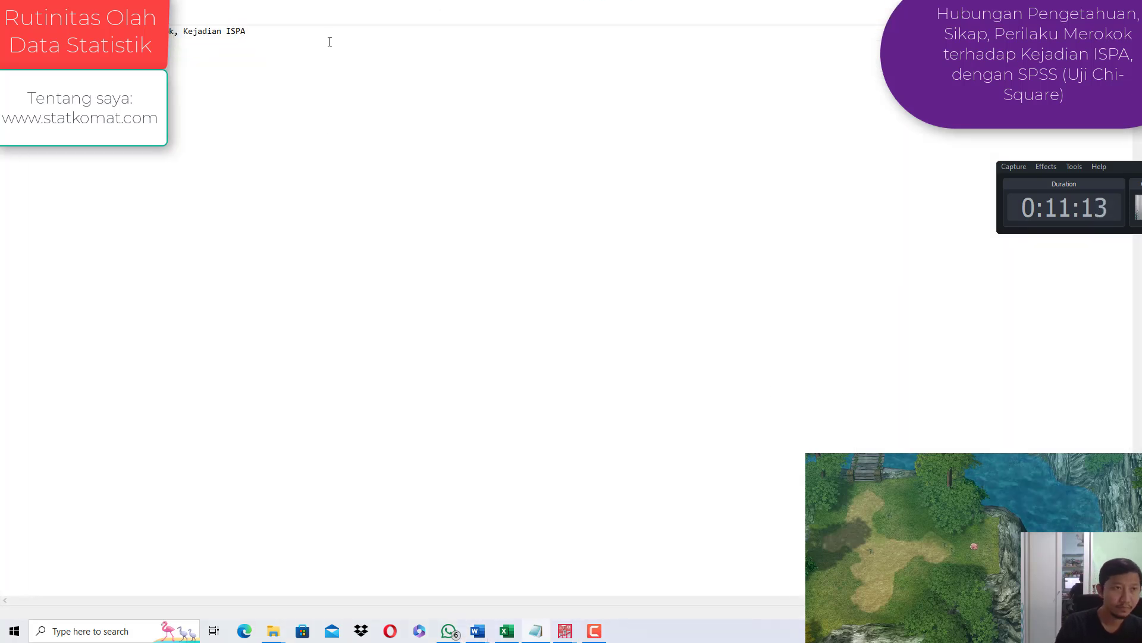
key("ctrl+v")
Step: Copy the Negatif and Positif rows of the Sikap crosstab from Lampiran SPSS into Notepad below the Pengetahuan rows
key("alt+Tab")
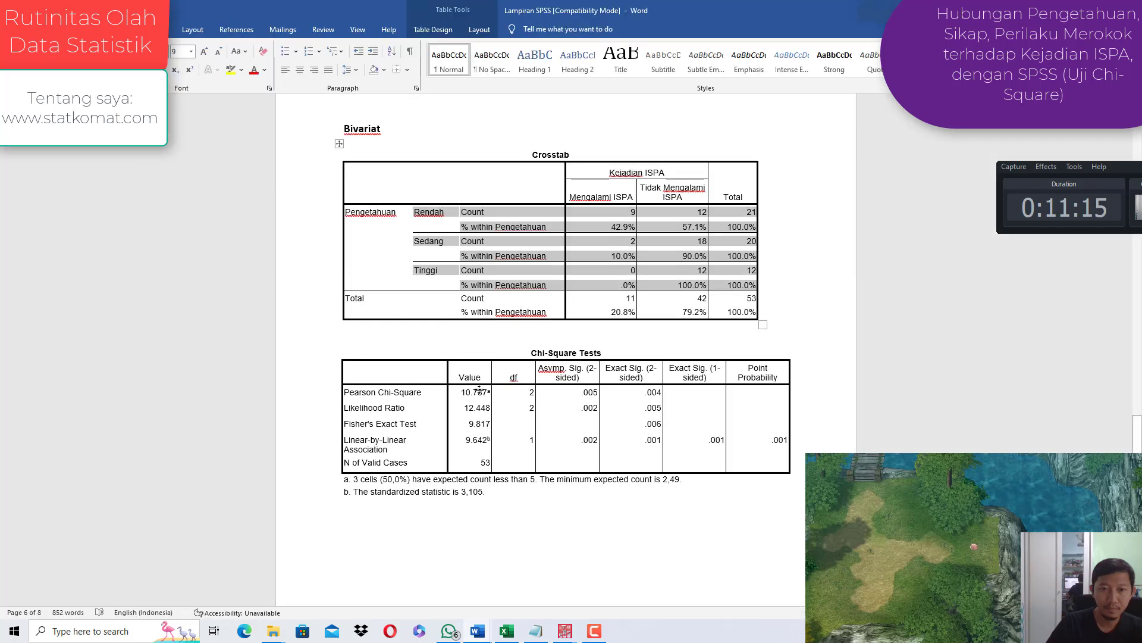
scroll(478, 460, "down", 15)
scroll(479, 460, "down", 2)
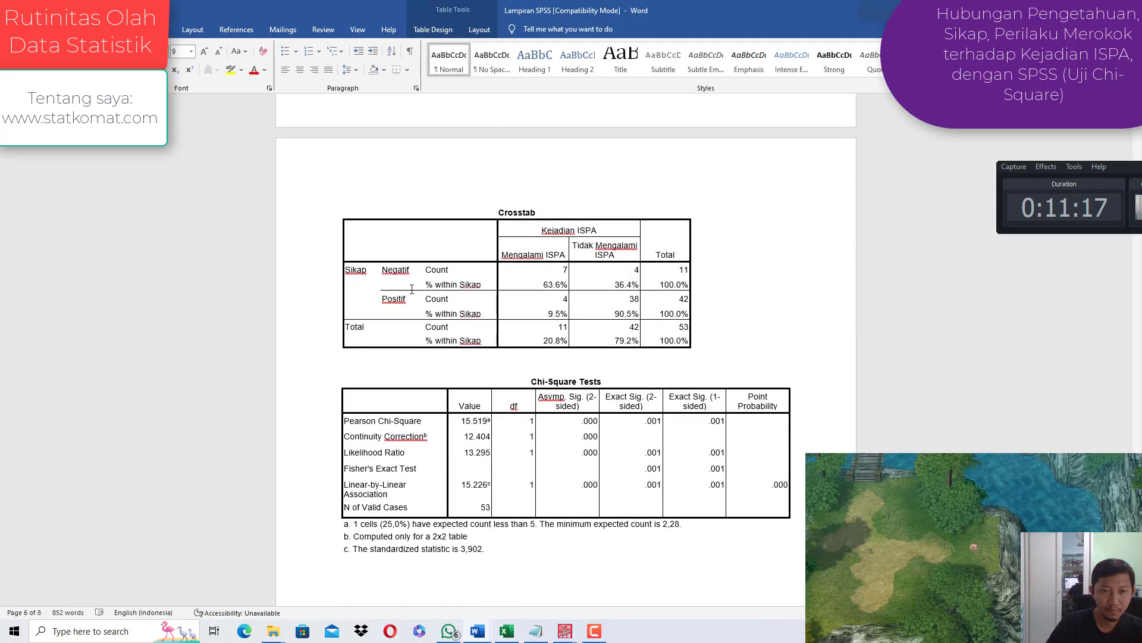
left_click_drag(397, 272, 678, 316)
key("ctrl+c")
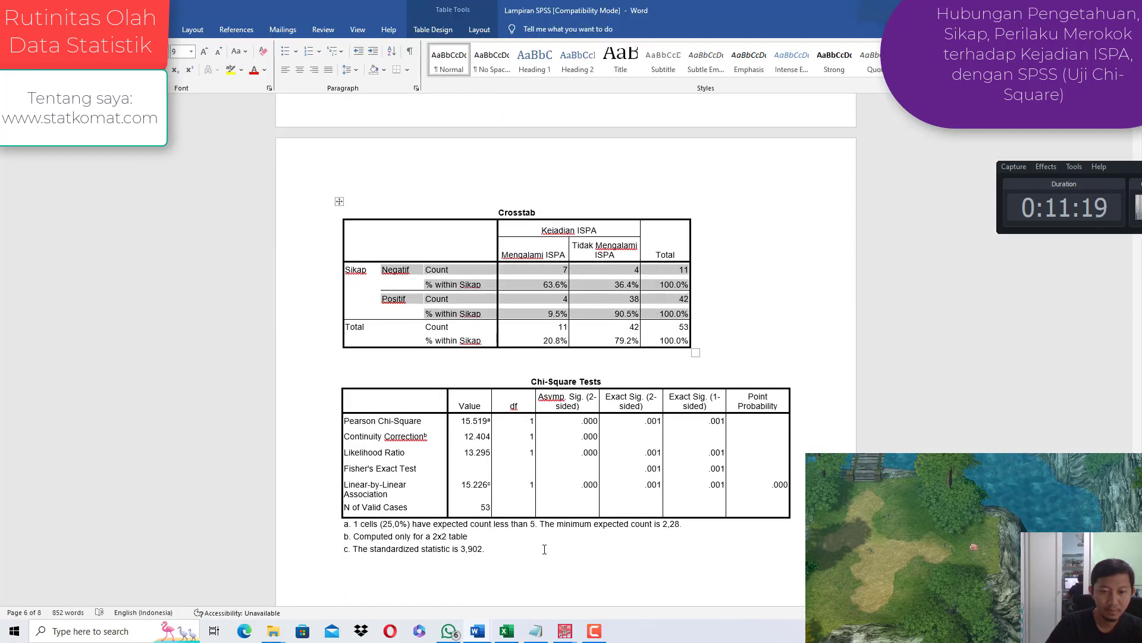
left_click(540, 633)
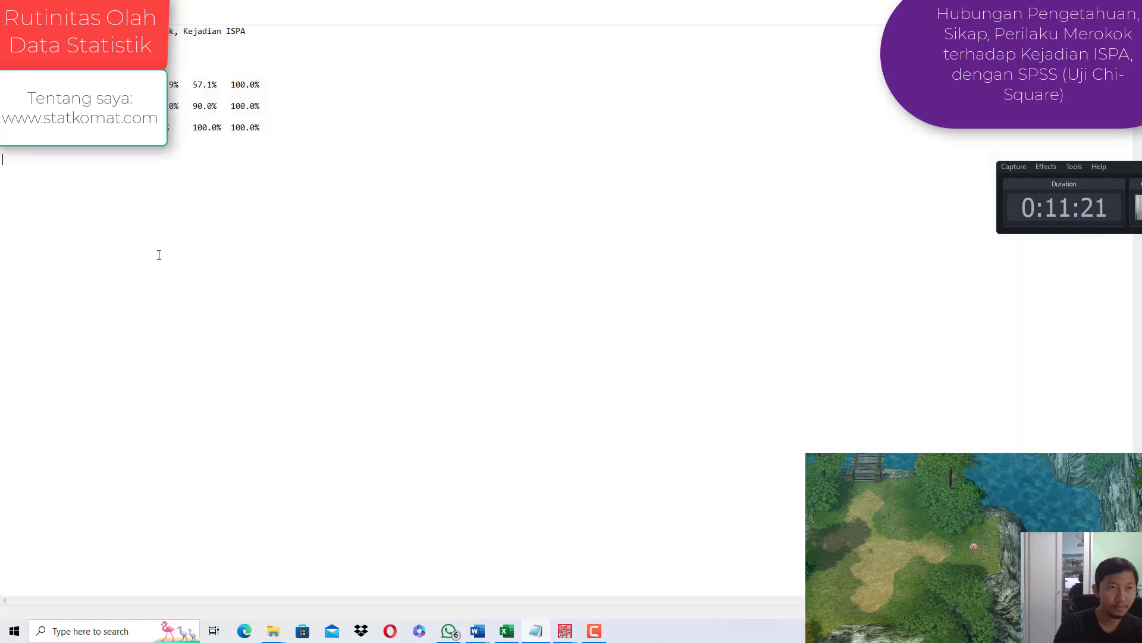
key("ctrl+v")
Step: Copy the Melakukan and Tidak Melakukan Perilaku Merokok crosstab rows from Lampiran SPSS into Notepad below the Sikap rows
left_click(478, 630)
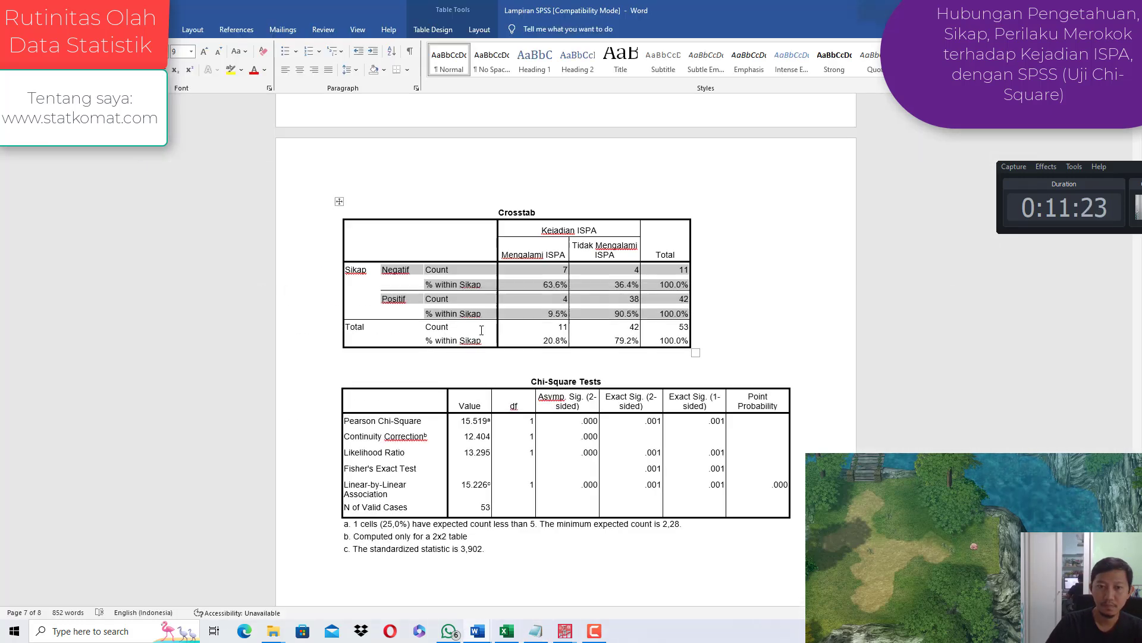
scroll(467, 380, "up", 5)
scroll(468, 379, "down", 4)
scroll(467, 380, "down", 1)
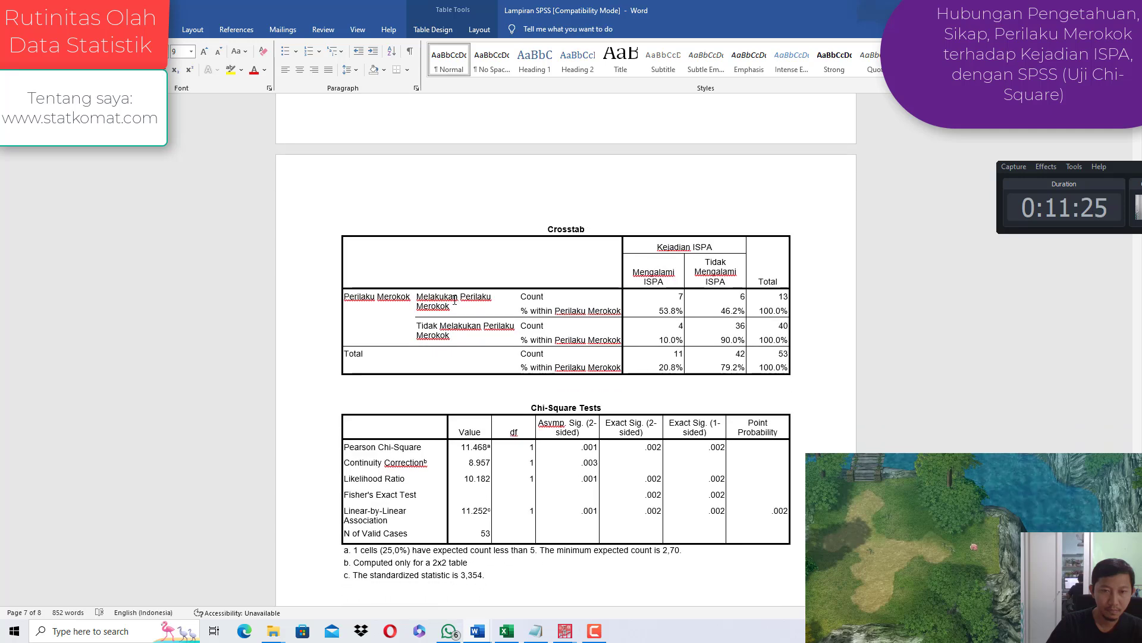
left_click_drag(434, 301, 760, 345)
key("ctrl+c")
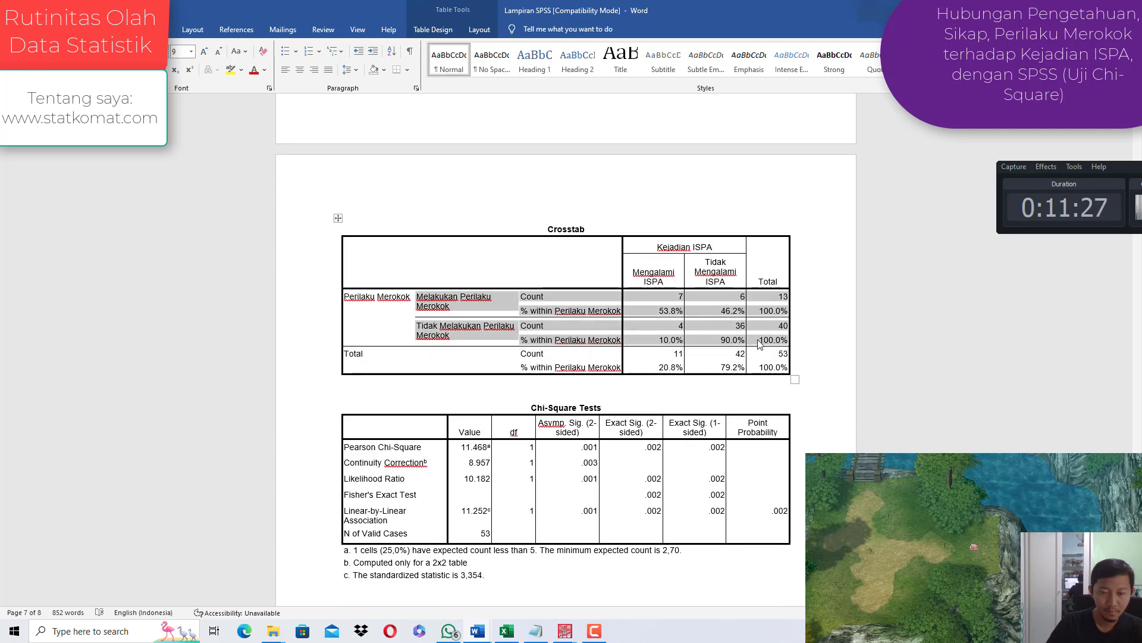
left_click(536, 630)
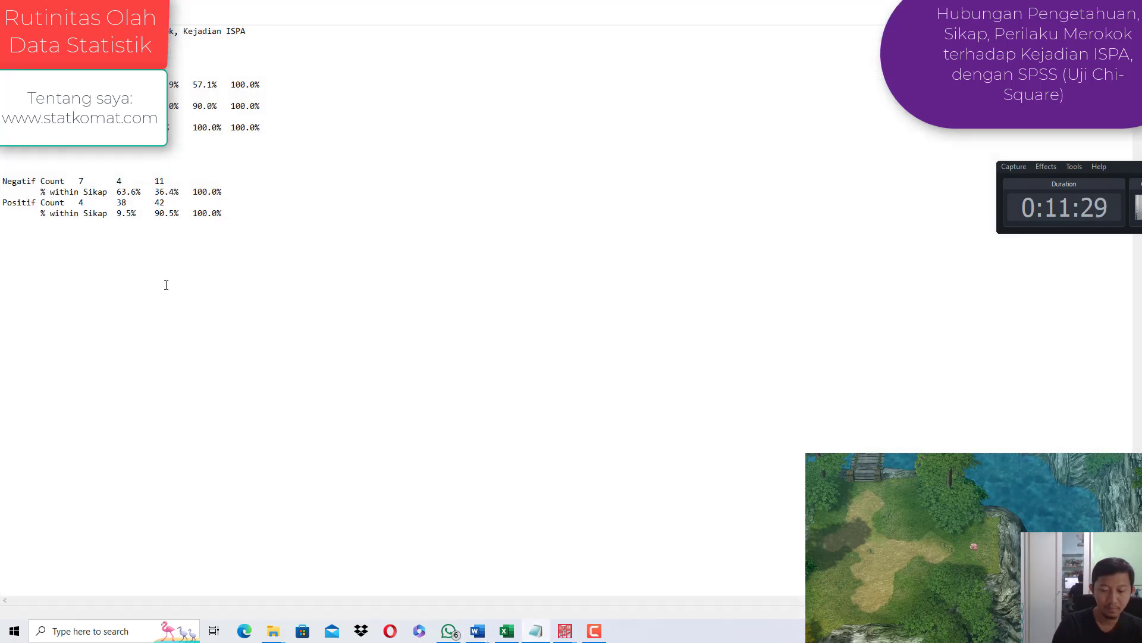
key("ctrl+v")
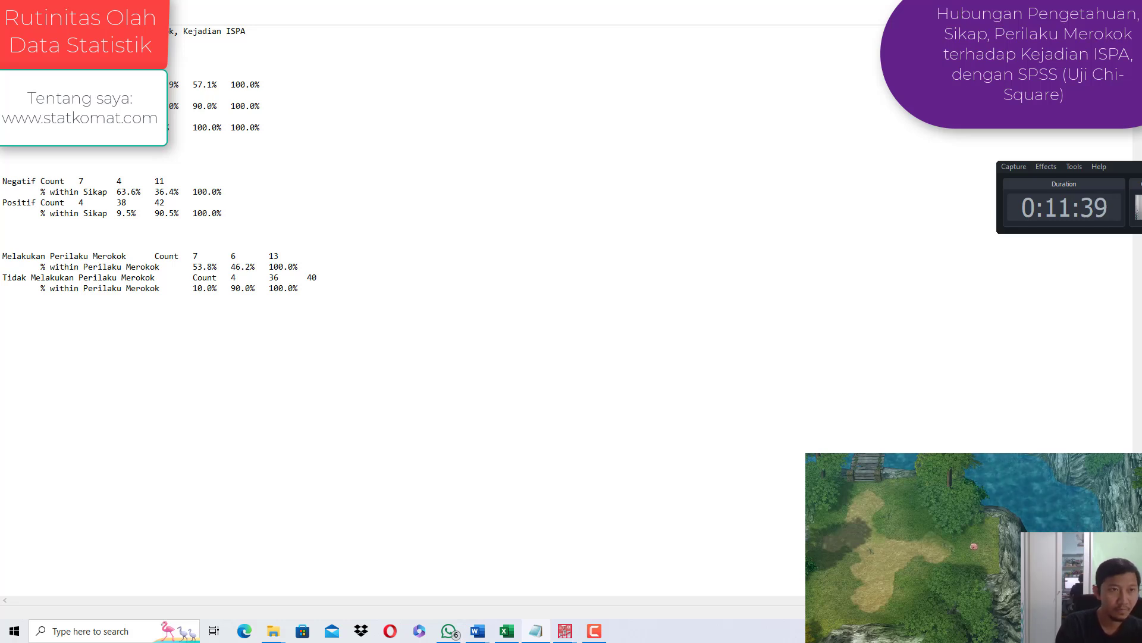
Step: Merge the Rendah percentages into its count line, with 100 after the total 21, and delete its separate percentage line
type("21")
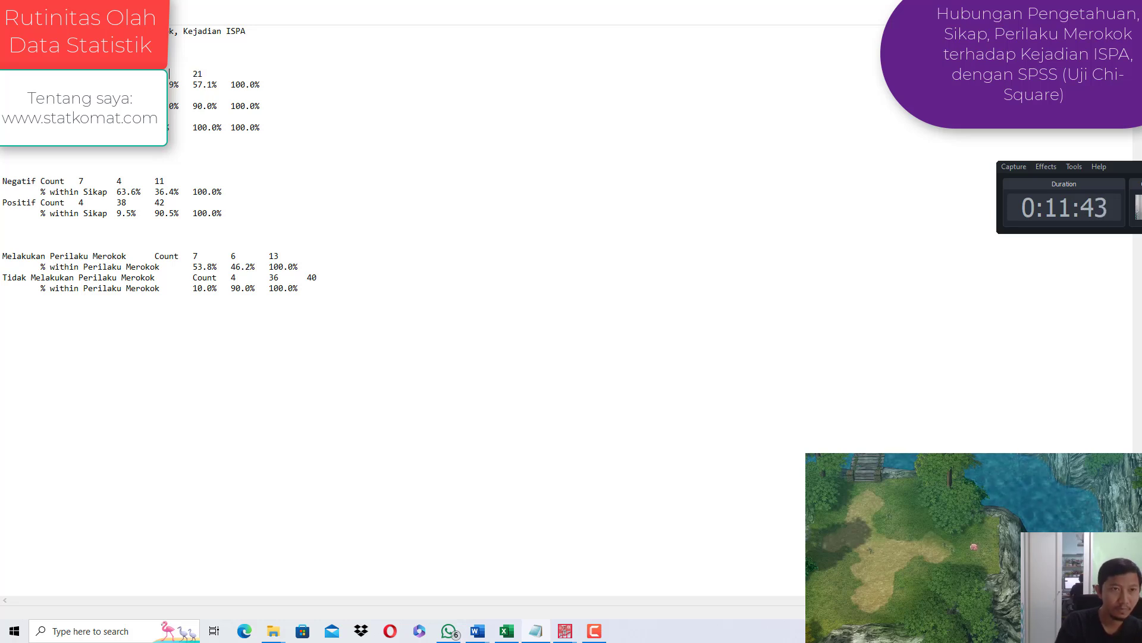
left_click(203, 74)
type("100")
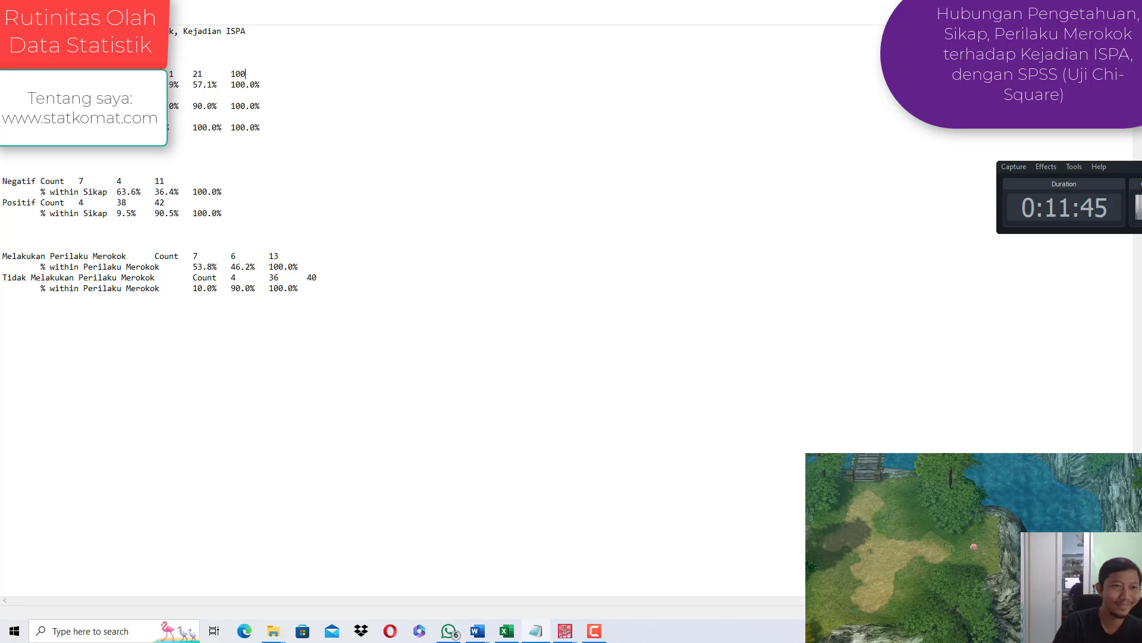
key("shift+Home")
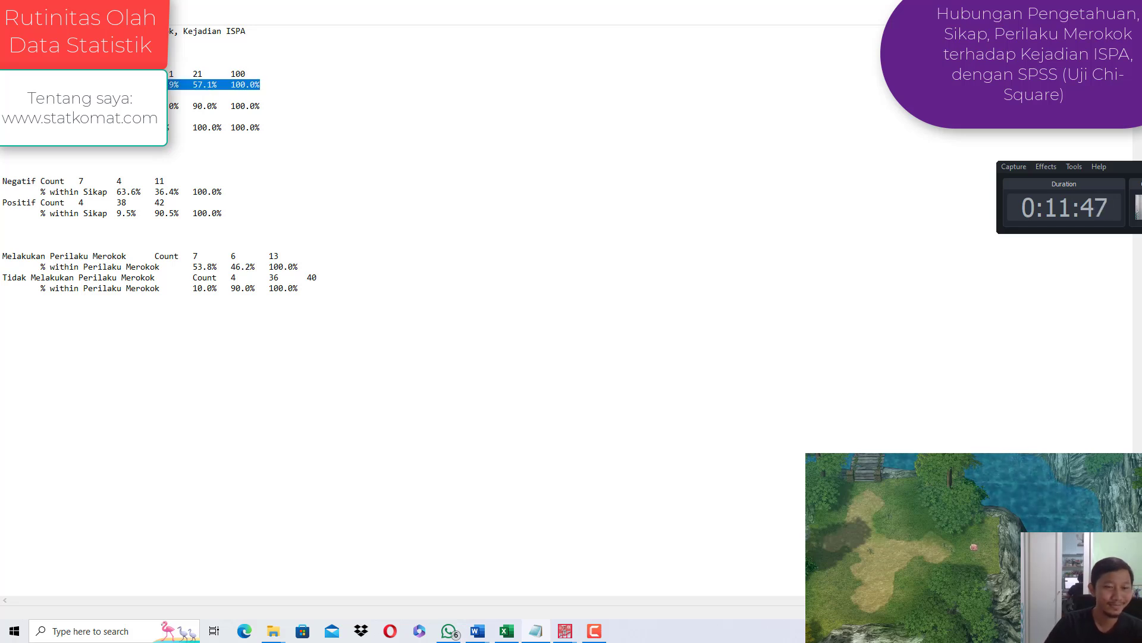
key("BackSpace")
key("BackSpace")
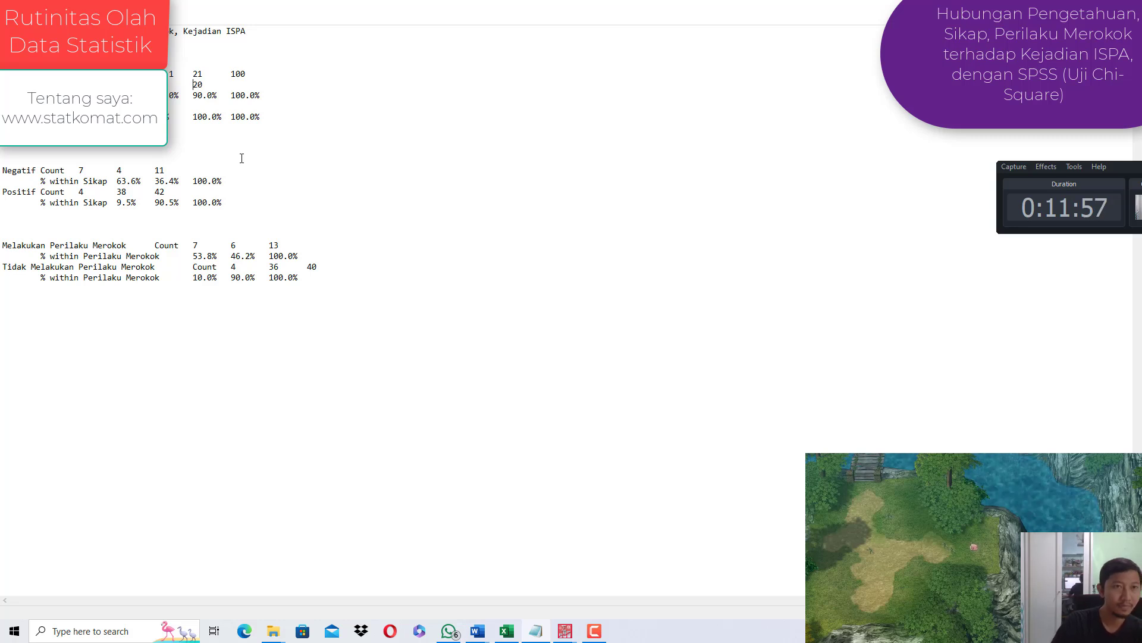
Step: Add 100 after the total 20 on the Sedang line and delete its separate percentage line
key("Tab")
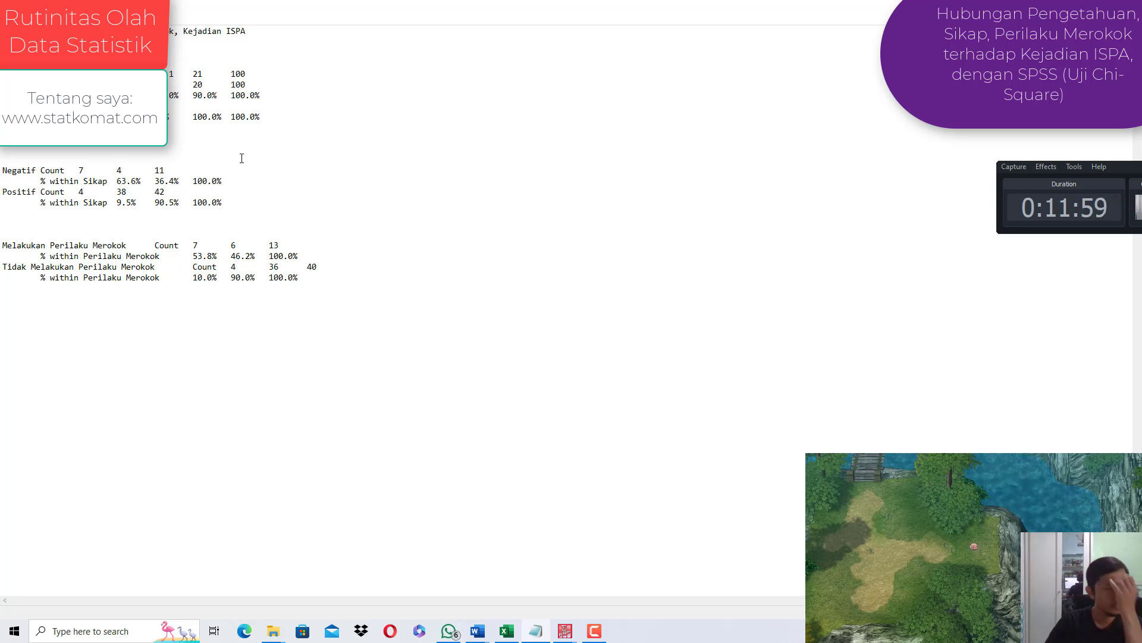
left_click_drag(276, 94, 161, 96)
key("BackSpace")
key("BackSpace")
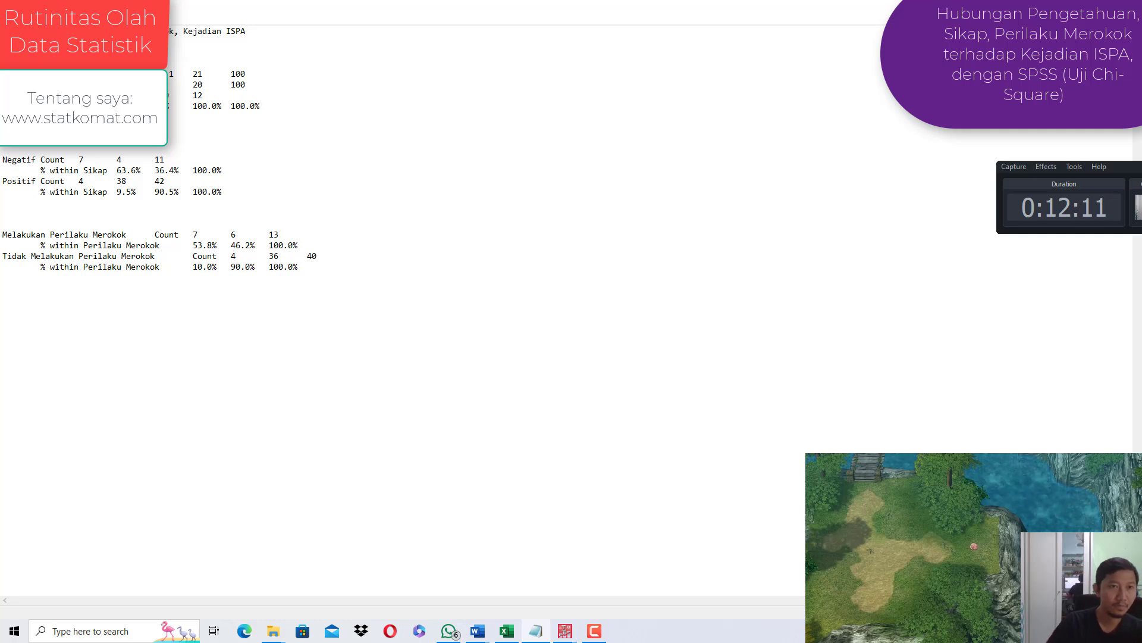
Step: Add 100 after the total 12 on the Tinggi line and delete its separate percentage line
left_click(214, 96)
type("100")
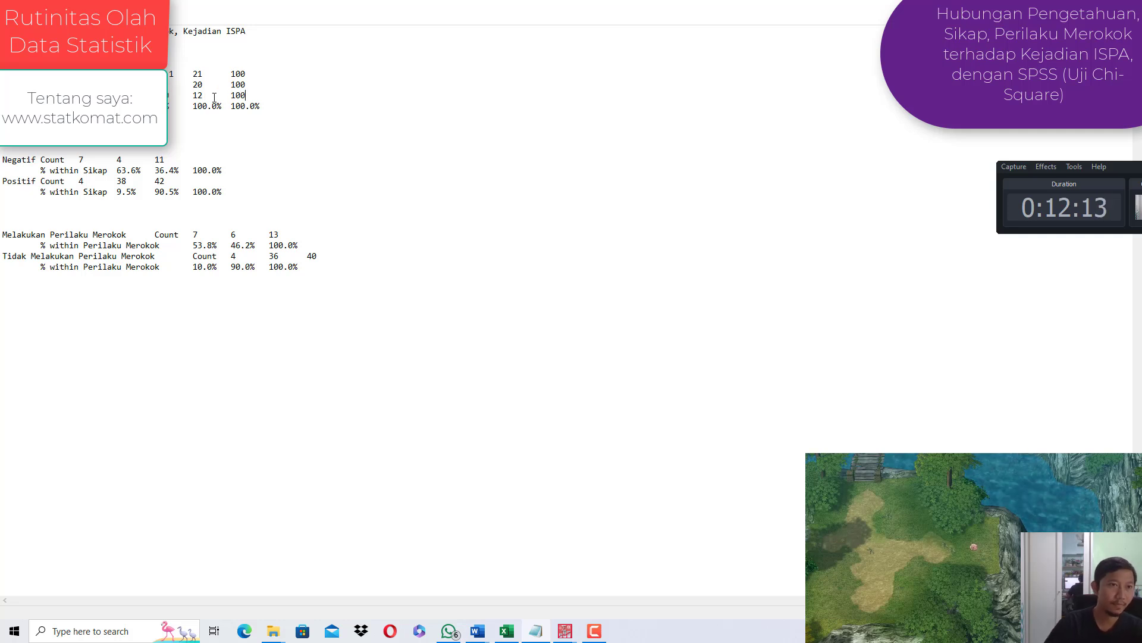
key("Right")
key("shift+End")
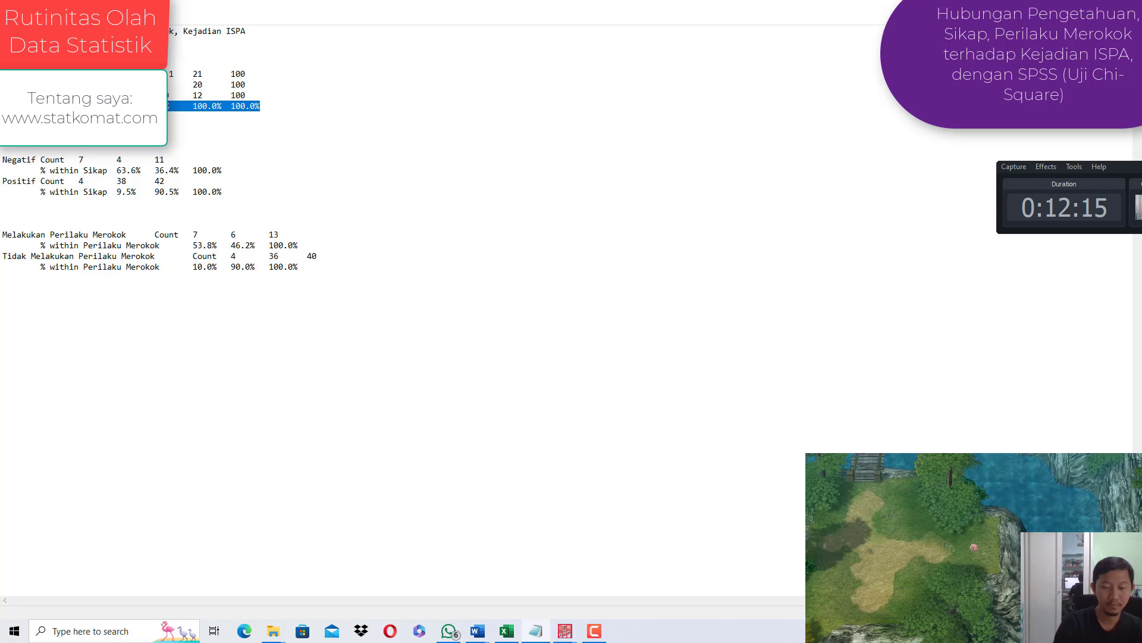
key("Delete")
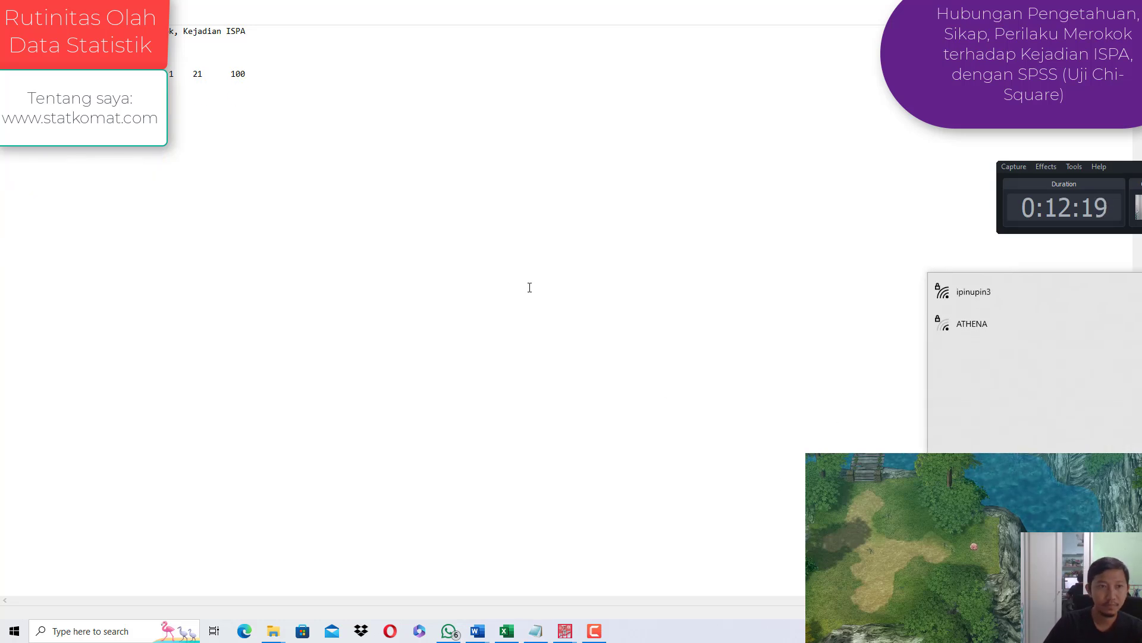
left_click(325, 281)
Step: Remove "Count" from the Negatif line and insert 63.8 as a separate column after 7
left_click_drag(78, 158, 43, 156)
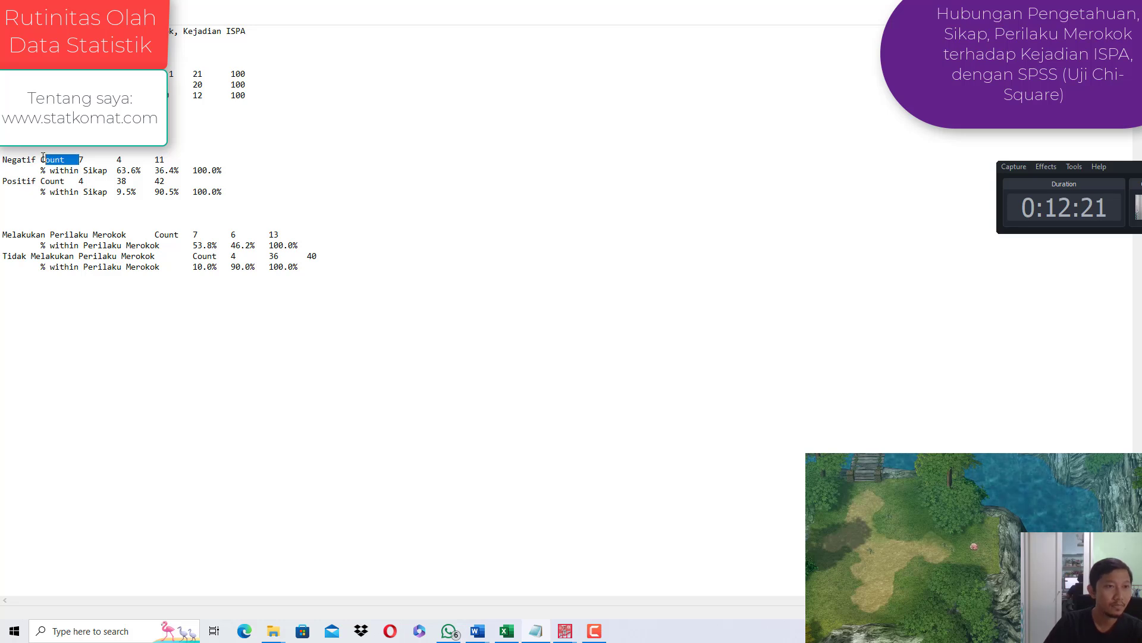
key("Delete")
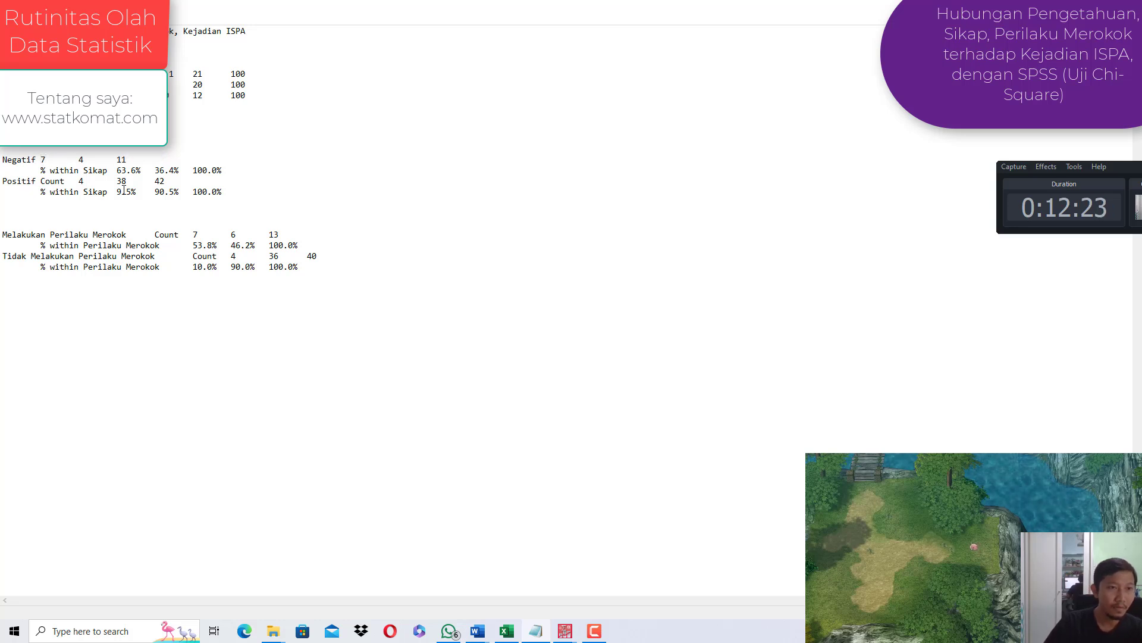
key("Tab")
type("63")
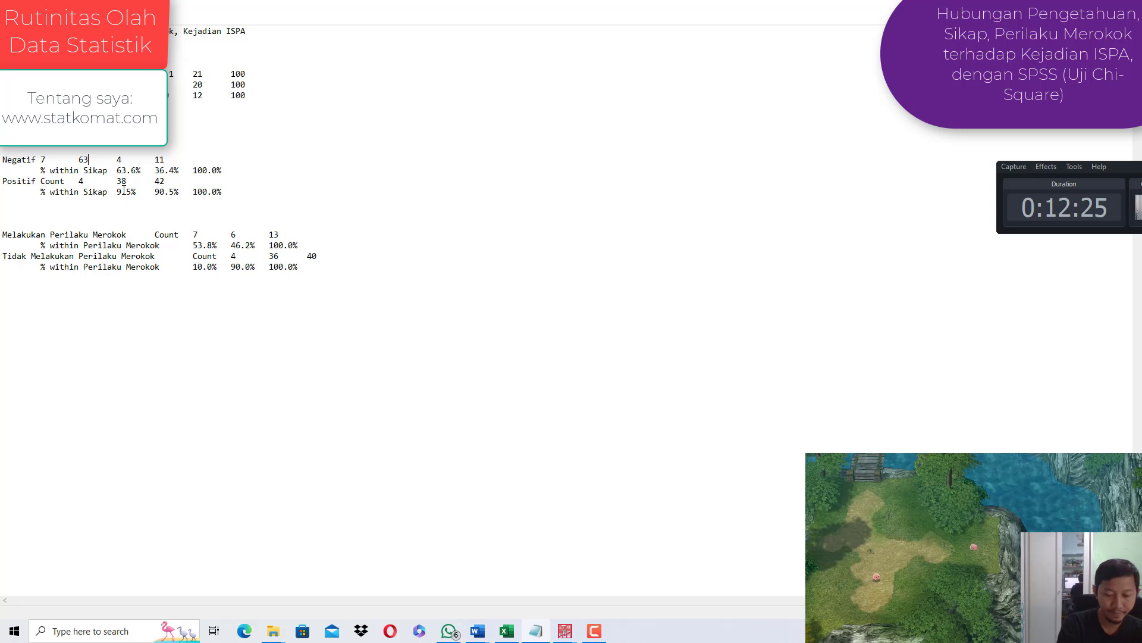
key("Left")
key("Left")
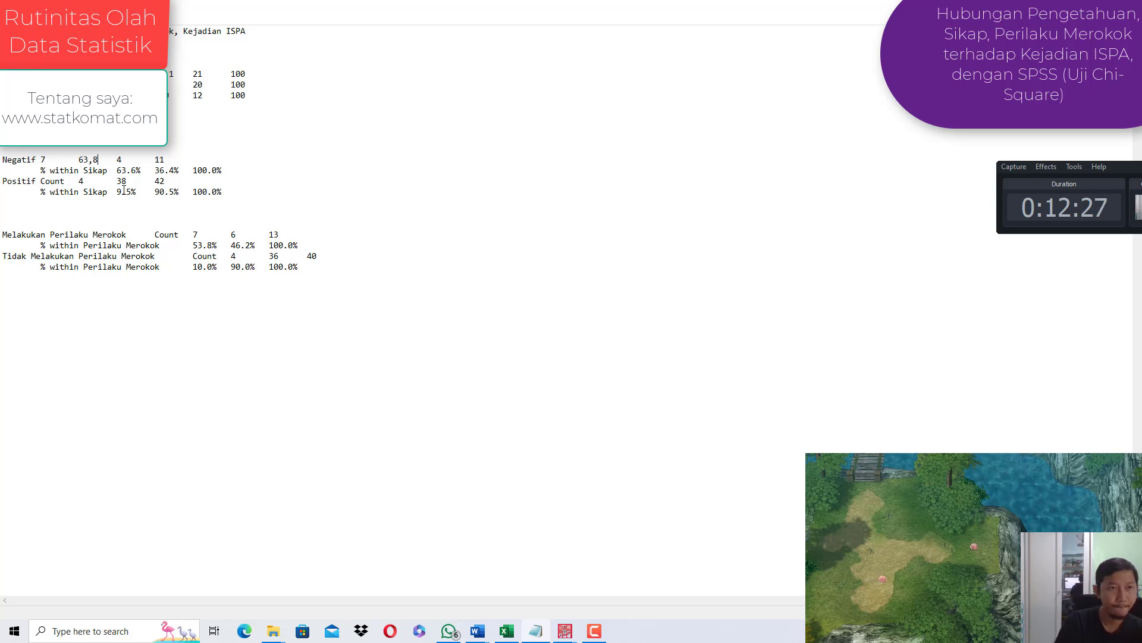
key("BackSpace")
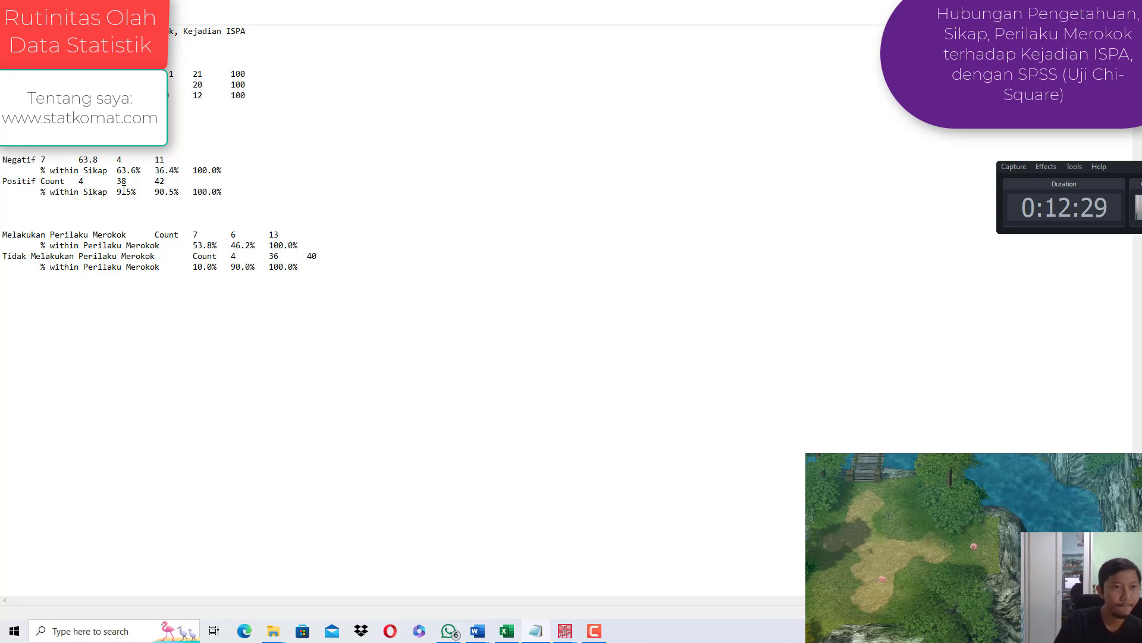
Step: Insert 36.4 after 4 and 100 after 11 on the Negatif line, and delete its % within Sikap line
key("Right")
key("Tab")
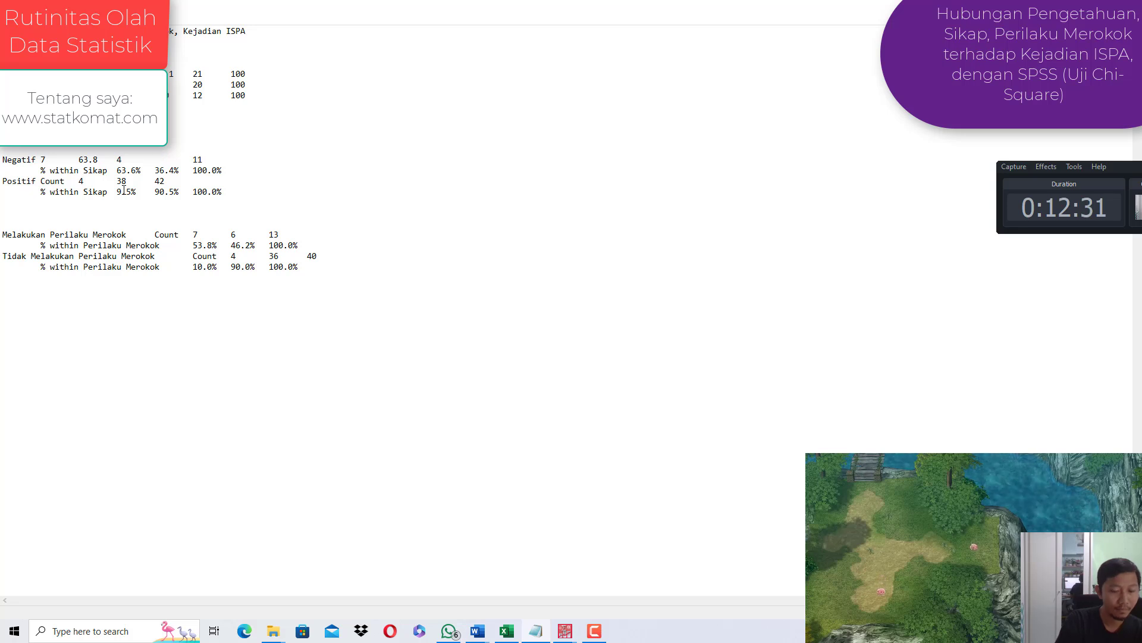
type("36.4")
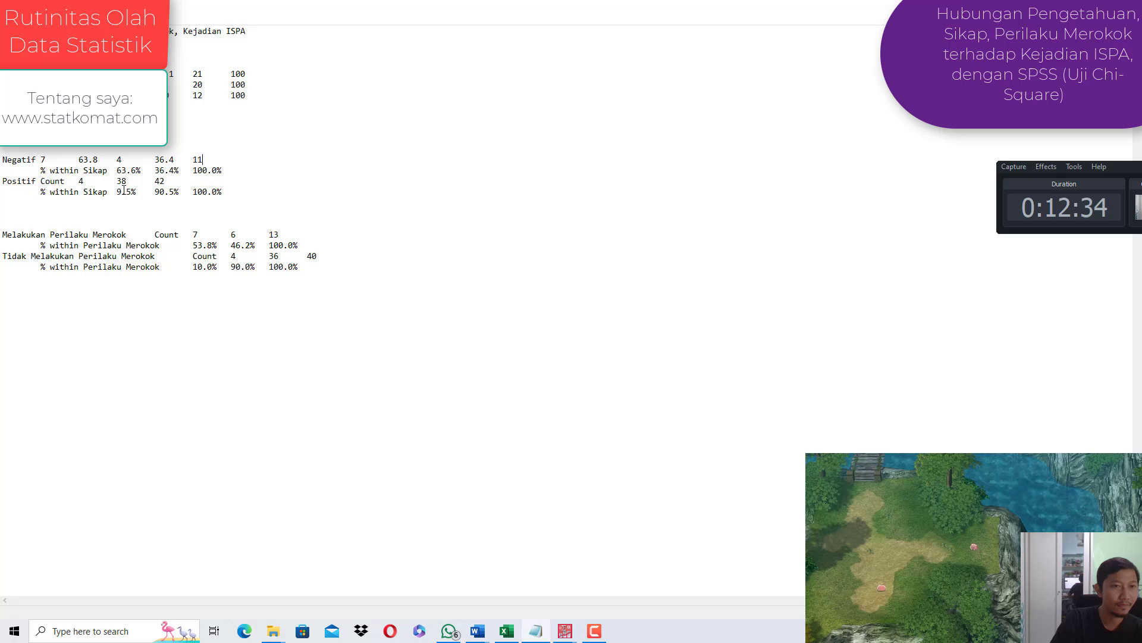
key("Tab")
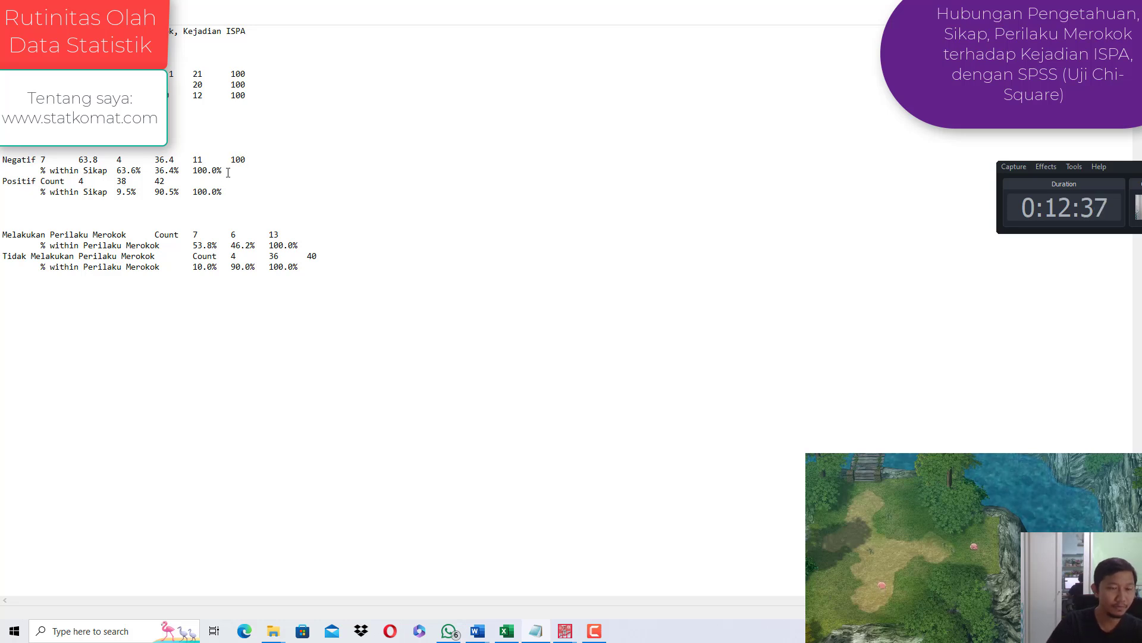
left_click_drag(223, 171, 2, 171)
key("BackSpace")
key("BackSpace")
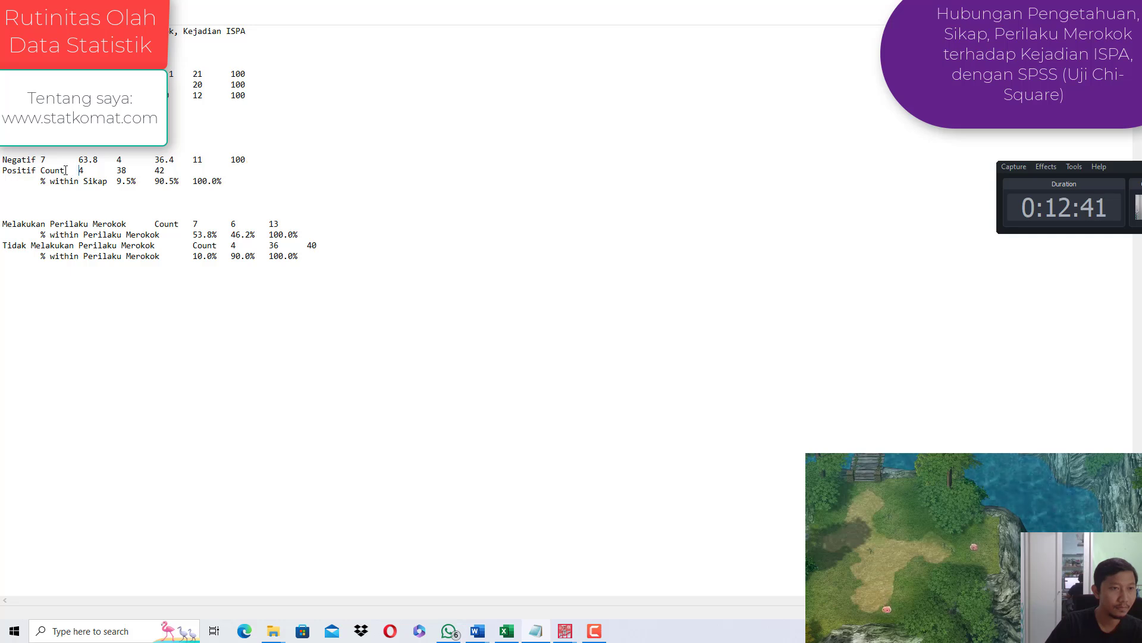
Step: Remove "Count" from the Positif line and insert 9.5 after 4, 90.5 after 38 and 100 after 42
left_click_drag(78, 173, 40, 171)
key("BackSpace")
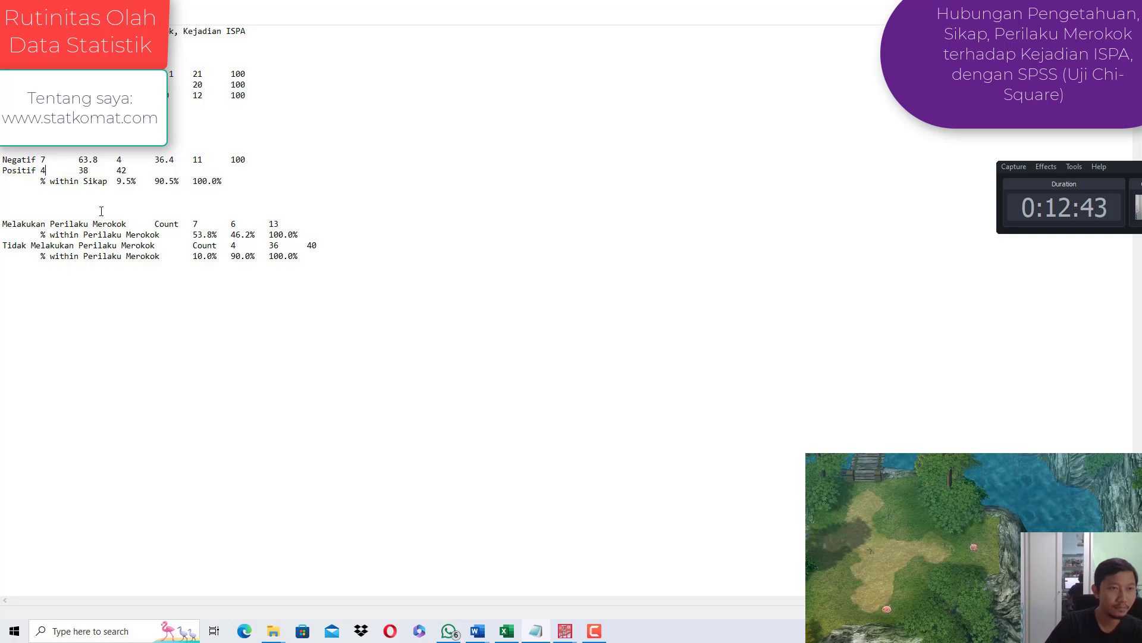
key("Tab")
type("9.5")
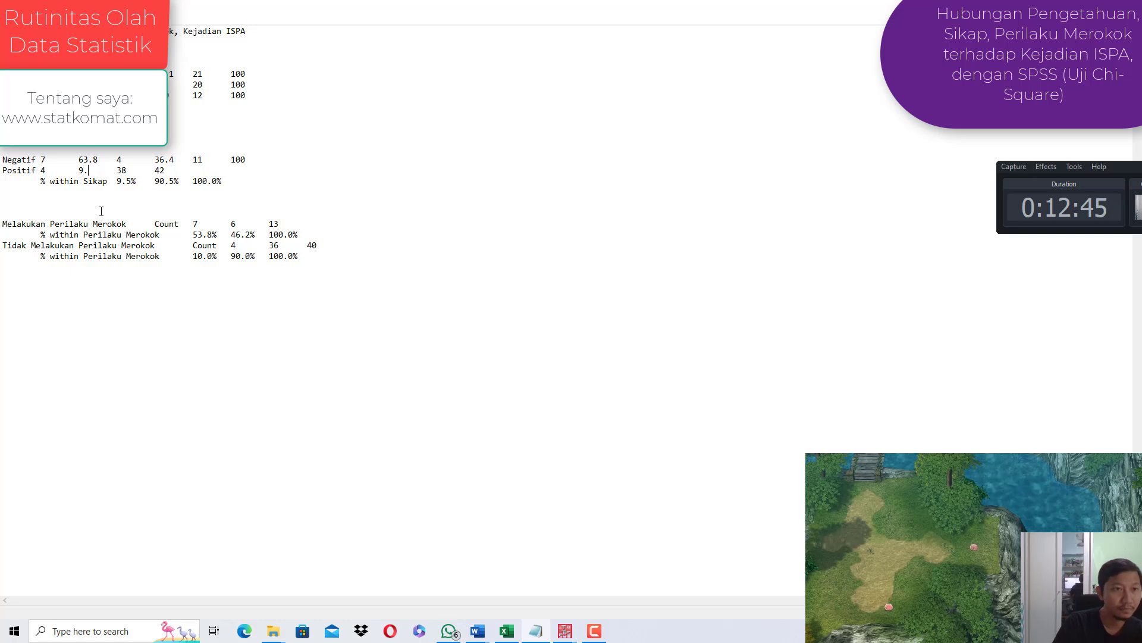
key("Right")
key("Right")
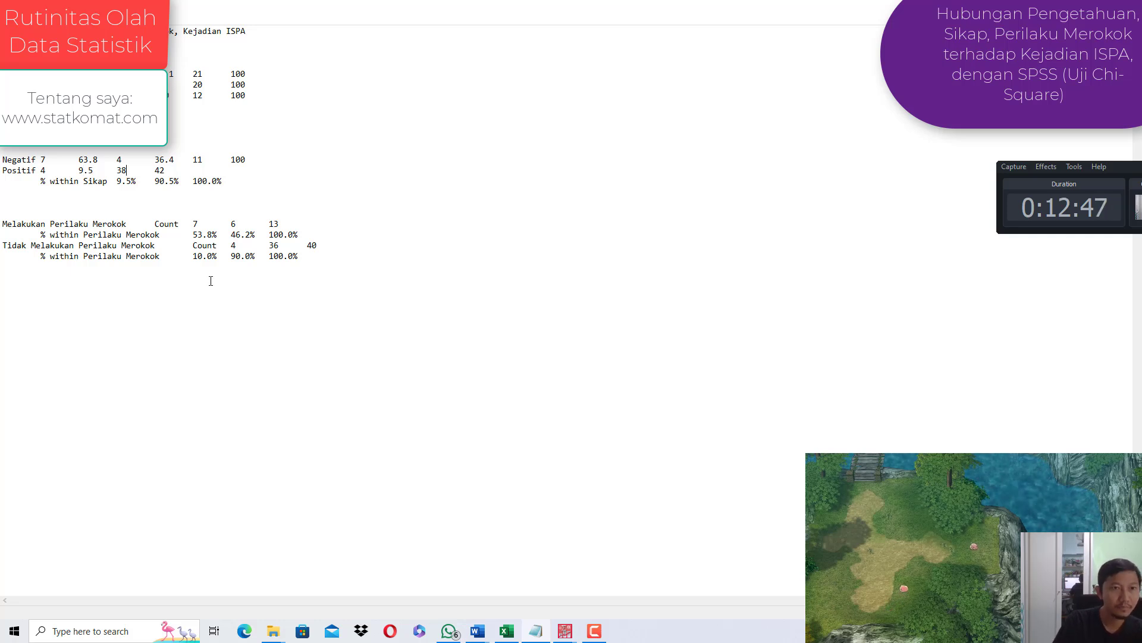
type("90.5")
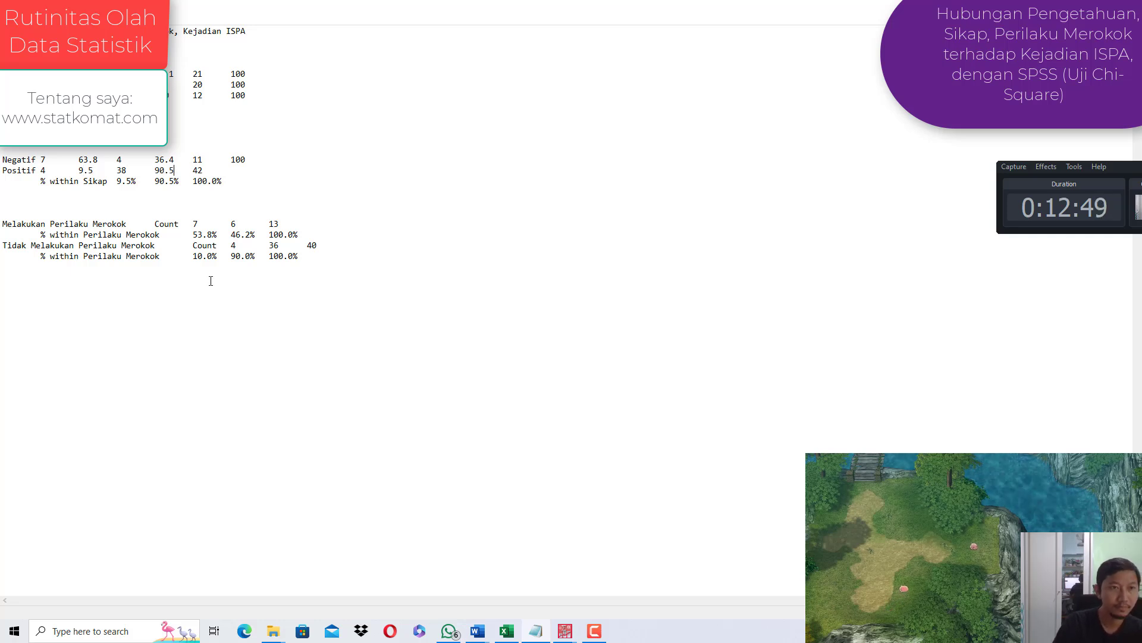
key("Right")
key("Tab")
type("100")
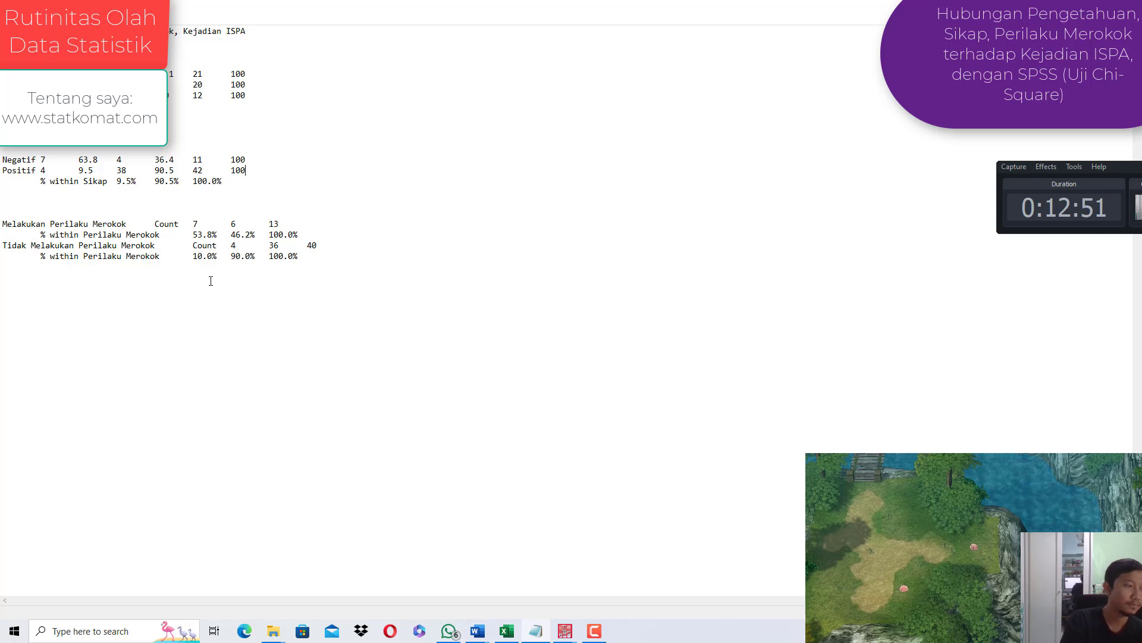
Step: Delete the remaining % within Sikap line and remove "Count" from the Melakukan Perilaku Merokok line
triple_click(2, 186)
key("Delete")
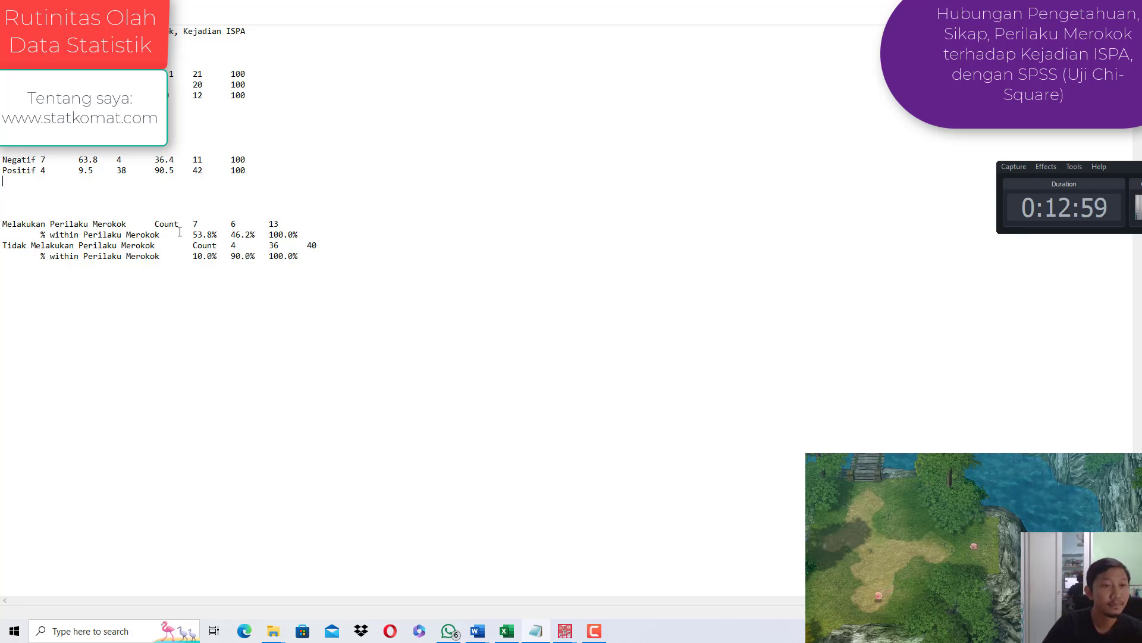
left_click_drag(192, 226, 147, 232)
key("BackSpace")
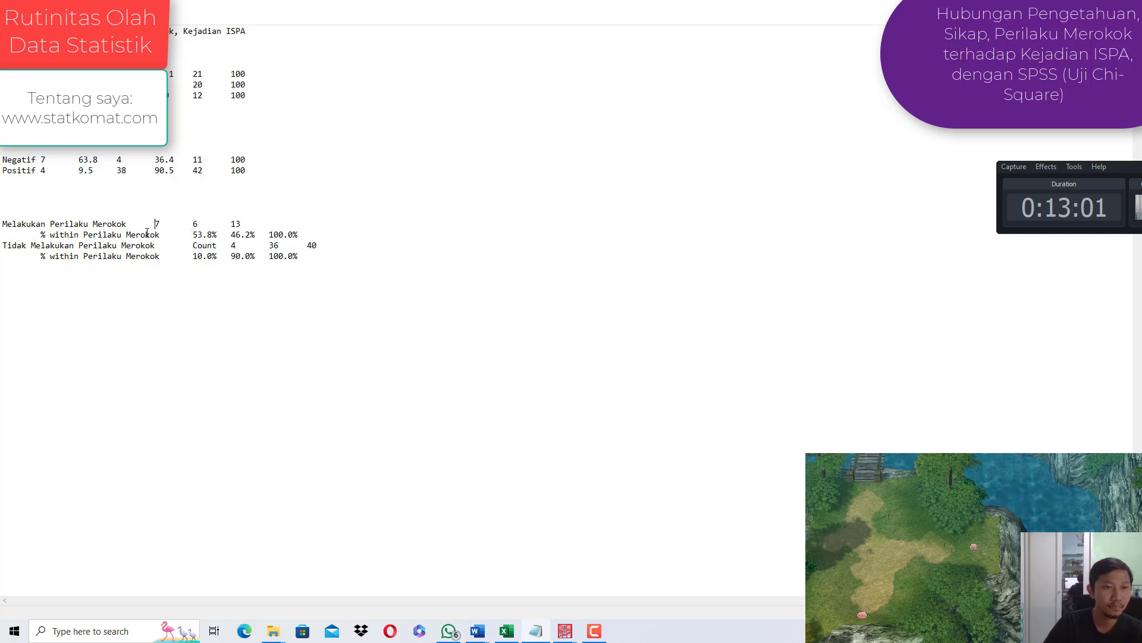
Step: Insert 53.8 after 7, 46.2 after 6 and 100 after 13 on the Melakukan Perilaku Merokok line, and delete its percentage line
key("Tab")
type("53")
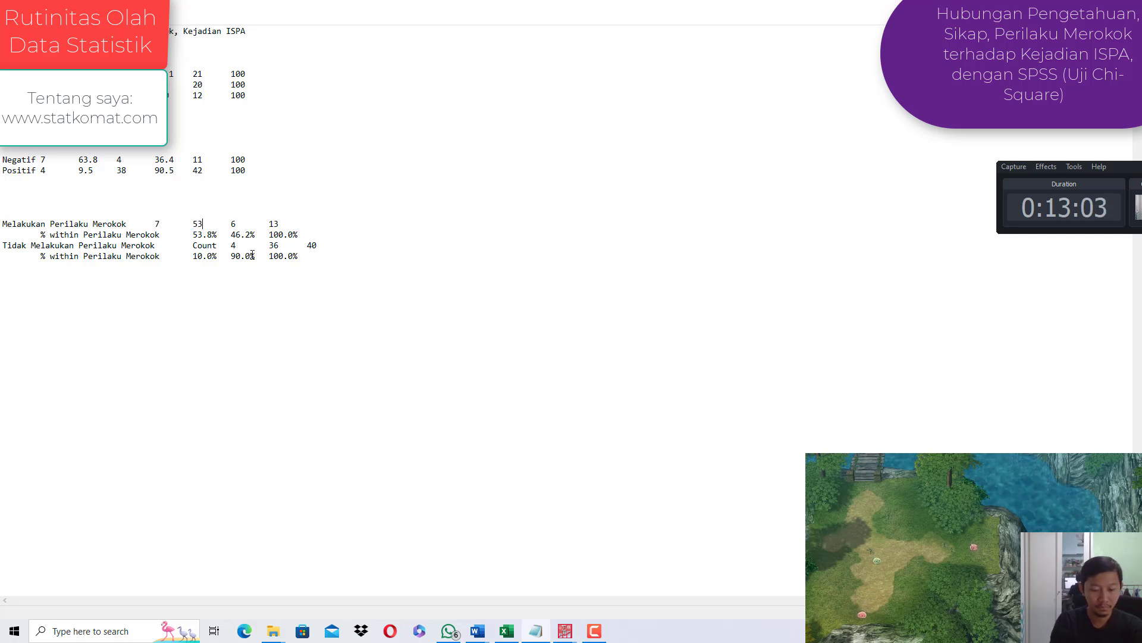
type(".7")
key("BackSpace")
type("8")
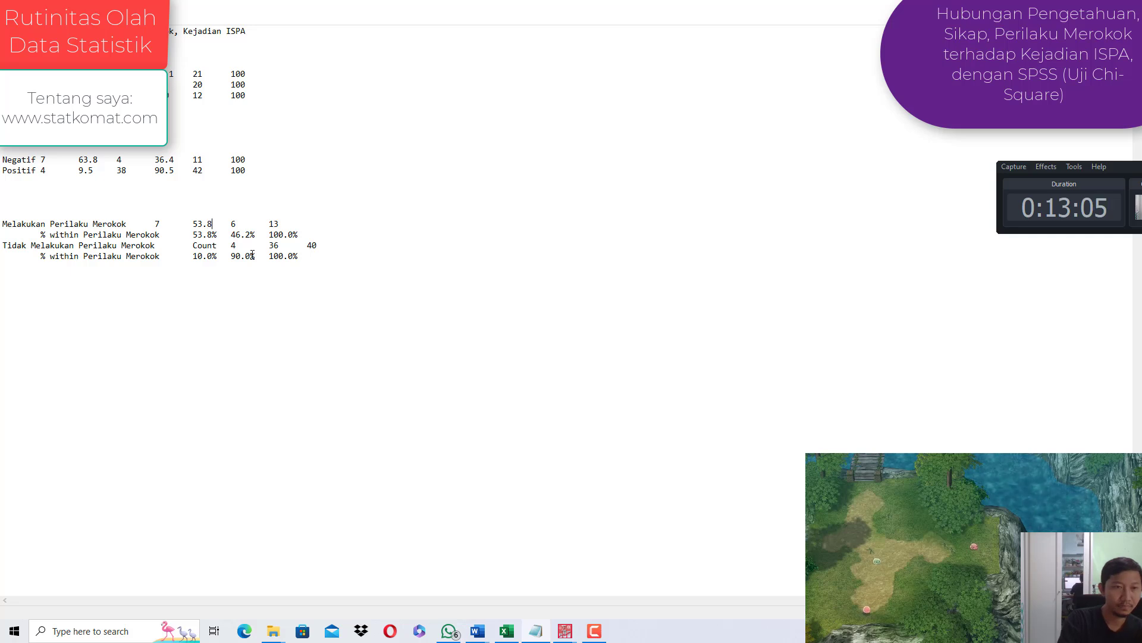
key("Right")
key("Right")
key("Tab")
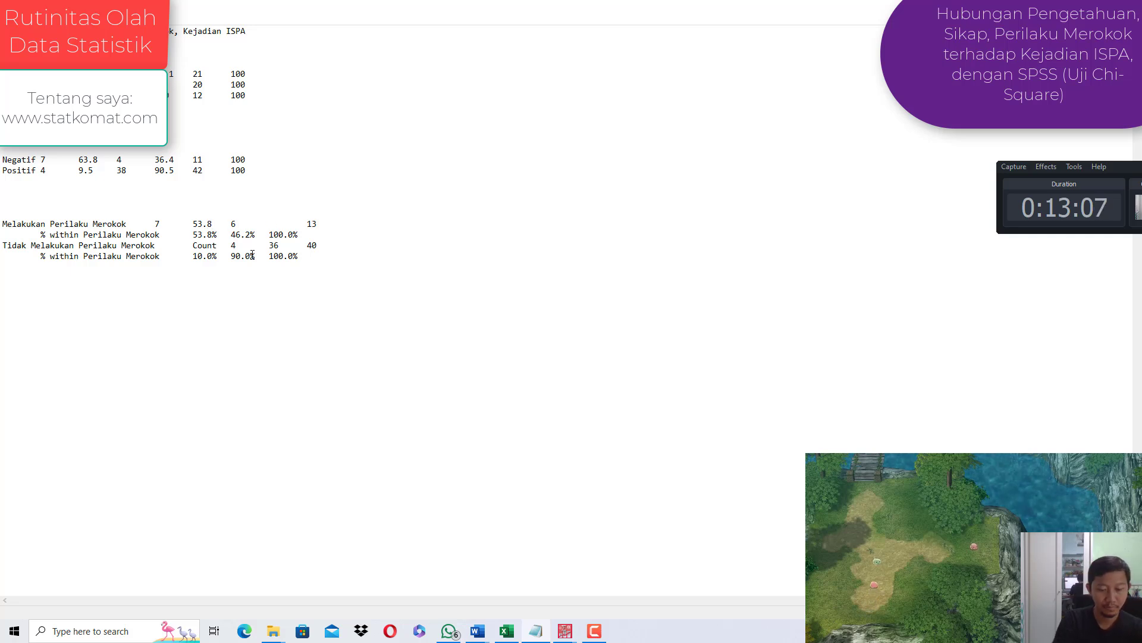
type("46.2")
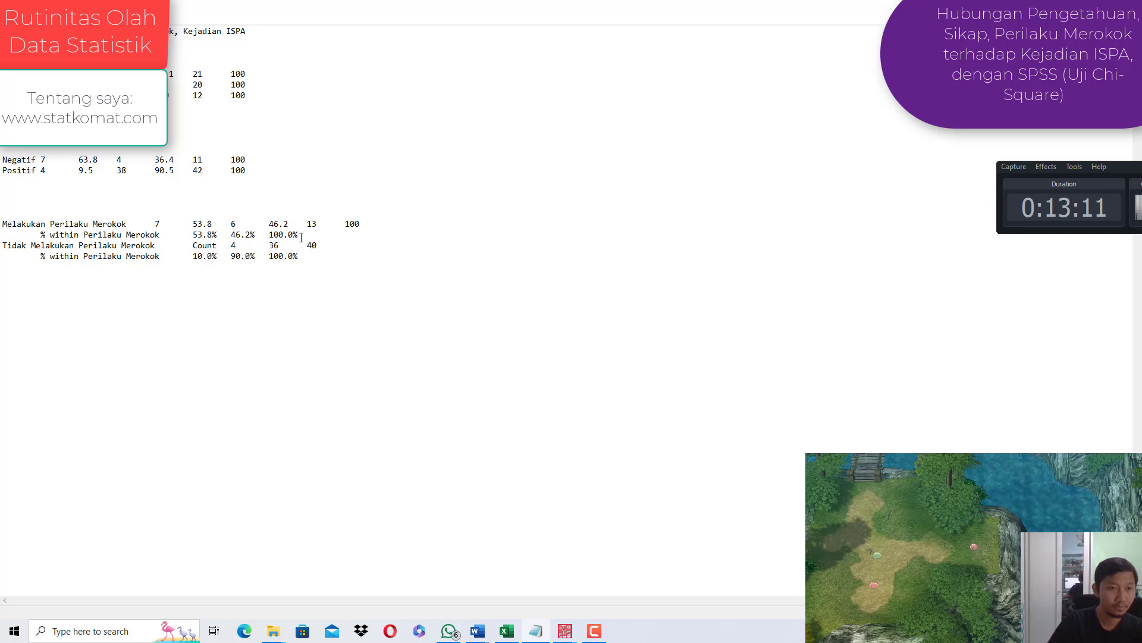
left_click_drag(299, 235, 2, 238)
key("BackSpace")
key("BackSpace")
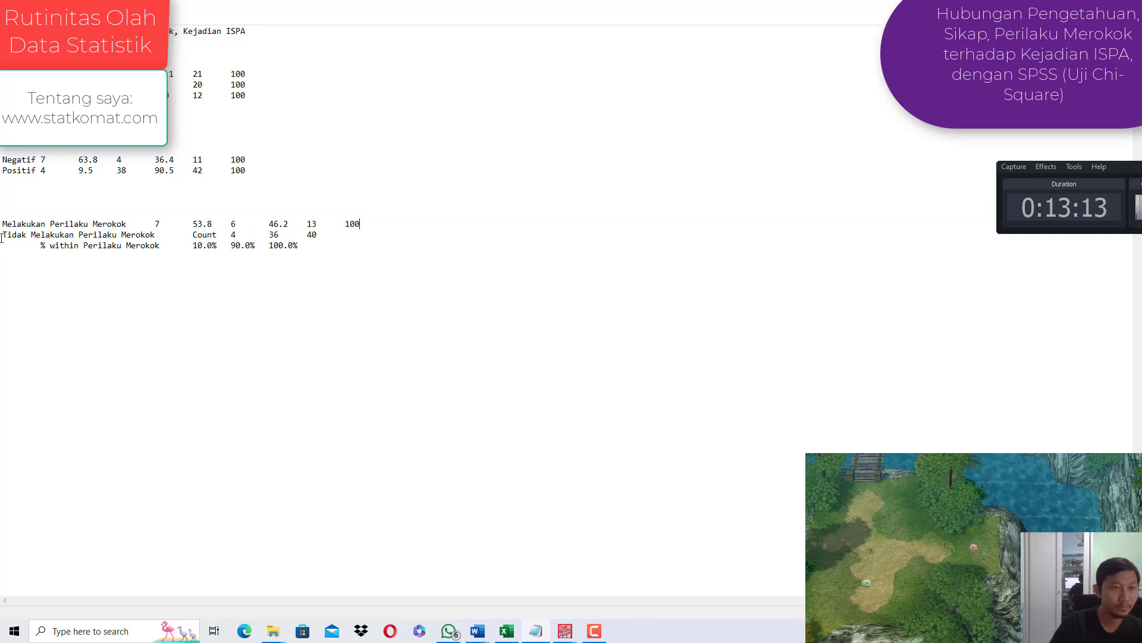
Step: Remove "Count" from the Tidak Melakukan Perilaku Merokok line and insert 10 as a separate column after 4
left_click_drag(230, 238, 178, 247)
key("BackSpace")
left_click(197, 235)
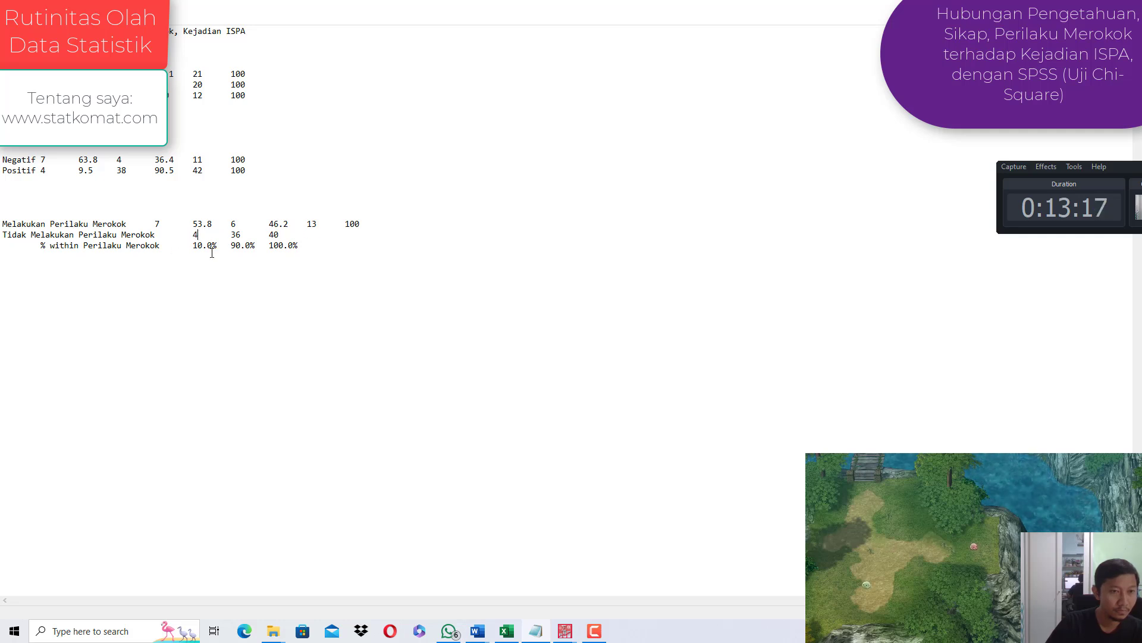
key("Tab")
type("10")
Step: Insert 90 after 36 and 100 after 40 on the Tidak Melakukan Perilaku Merokok line, and delete its percentage line
key("Right")
key("Right")
key("Right")
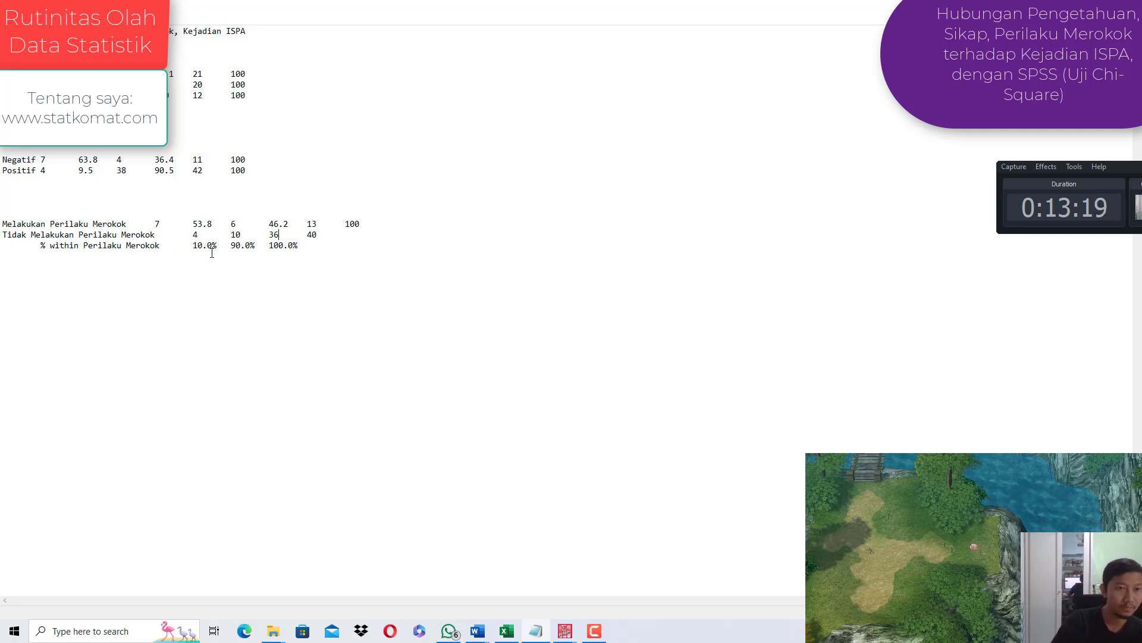
key("Tab")
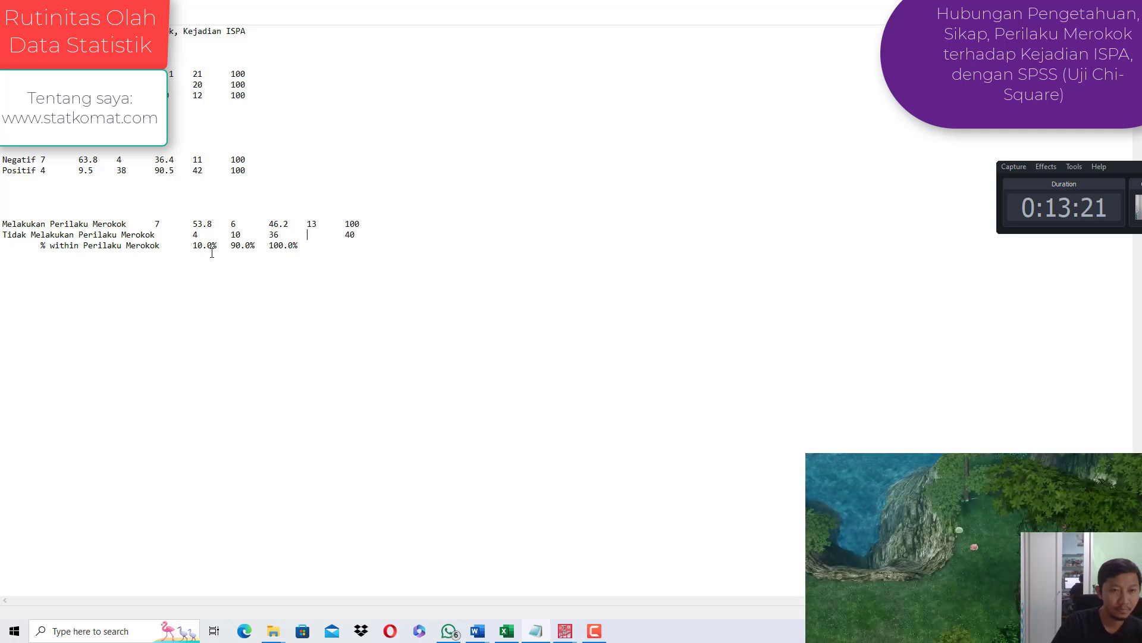
type("90")
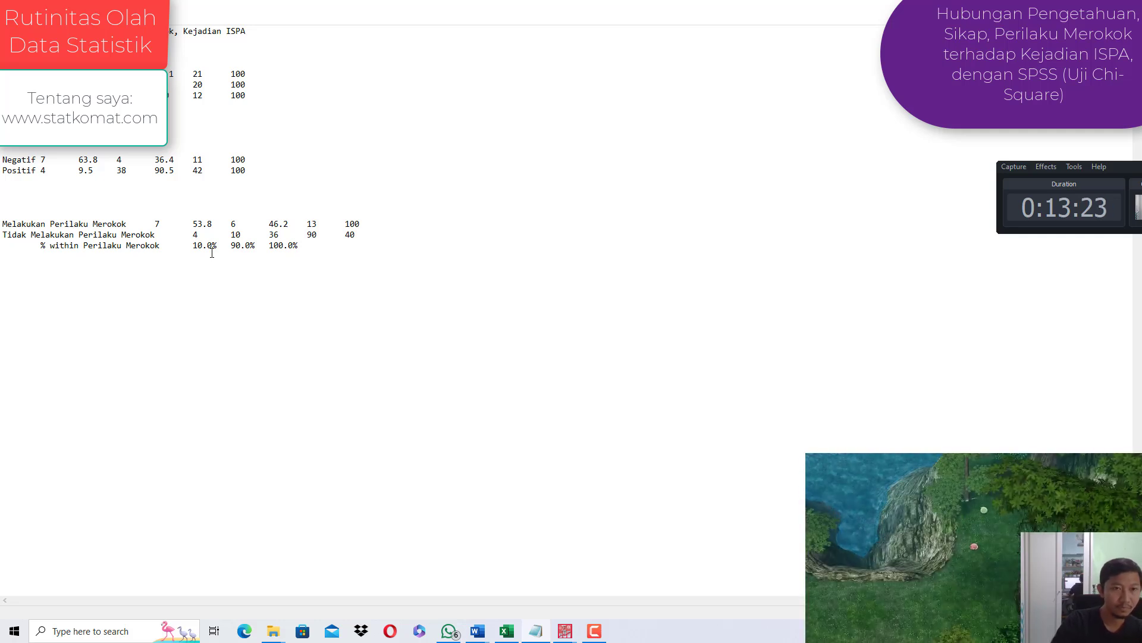
key("Tab")
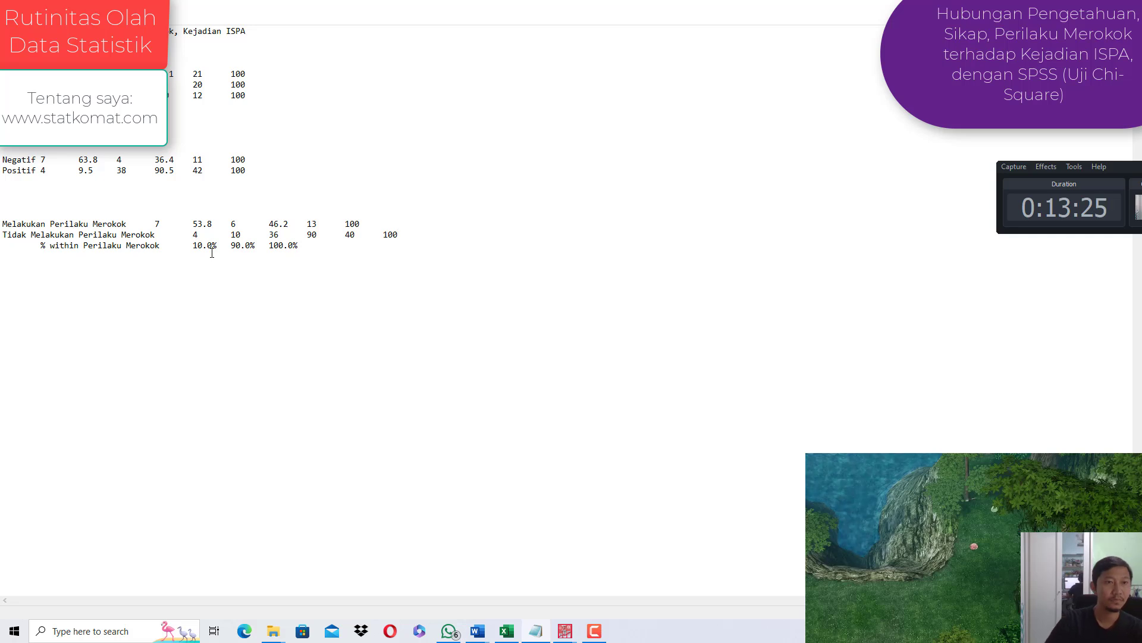
left_click_drag(341, 247, 1, 243)
key("Delete")
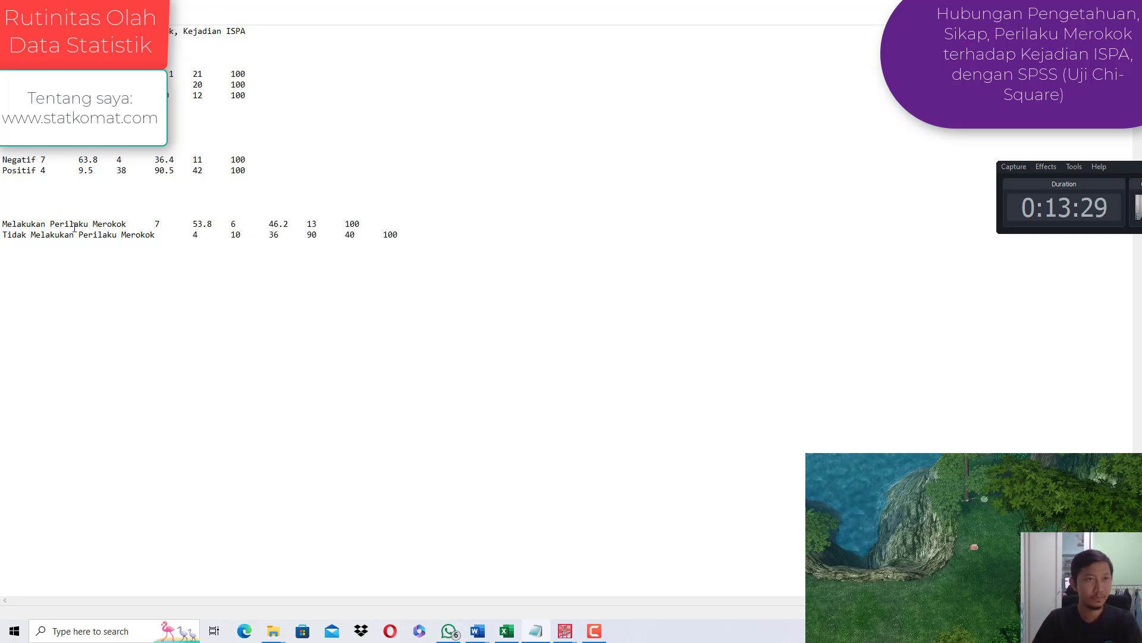
Step: Cut all the reformatted Pengetahuan, Sikap and Perilaku Merokok rows out of the note
key("shift+Up")
key("shift+Up")
key("shift+Up")
key("shift+Up")
key("shift+Up")
key("shift+Up")
key("shift+Up")
key("shift+Up")
key("shift+Up")
key("shift+Up")
key("shift+Up")
key("shift+Up")
key("shift+Up")
key("shift+Up")
key("shift+Up")
key("shift+Up")
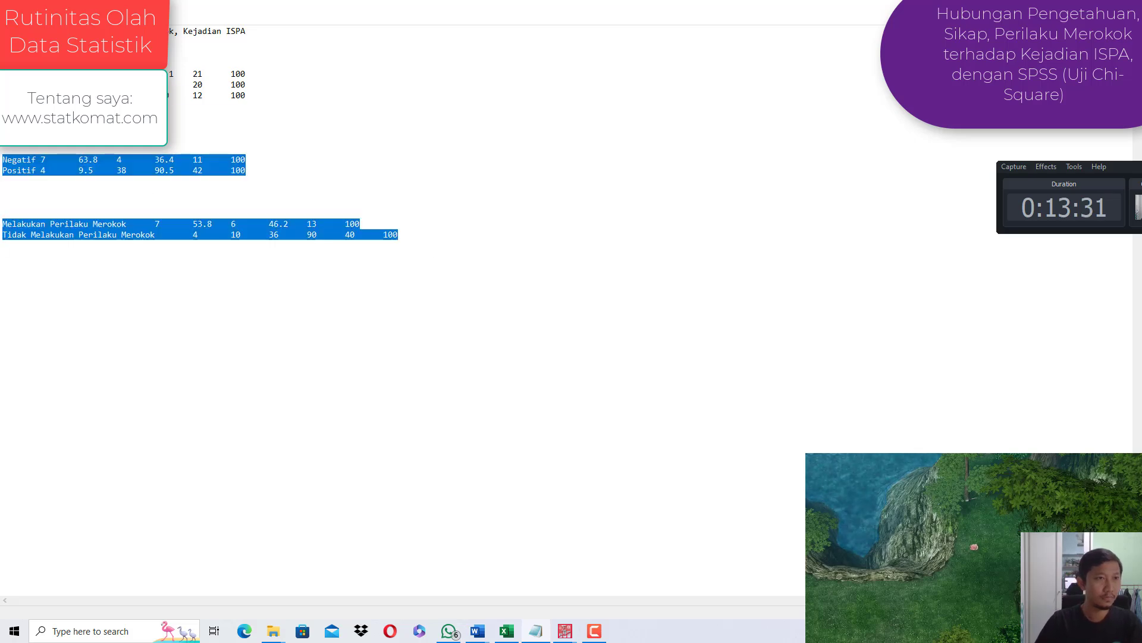
key("Delete")
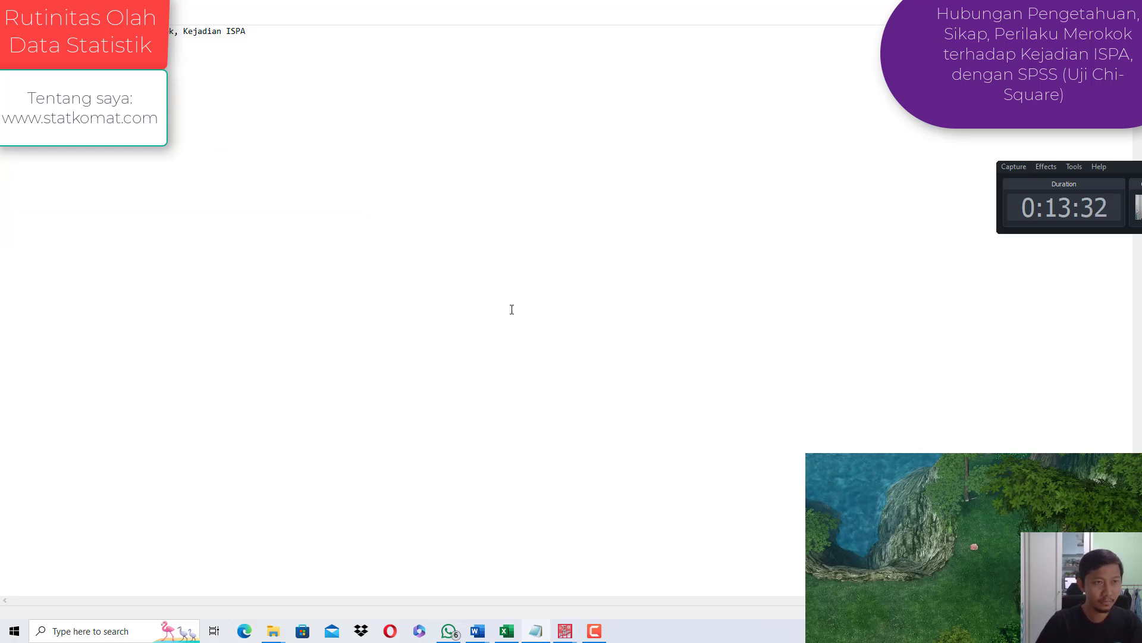
Step: Switch to the Data workbook in Excel and paste the cut rows into a new worksheet starting at cell I12
left_click(506, 630)
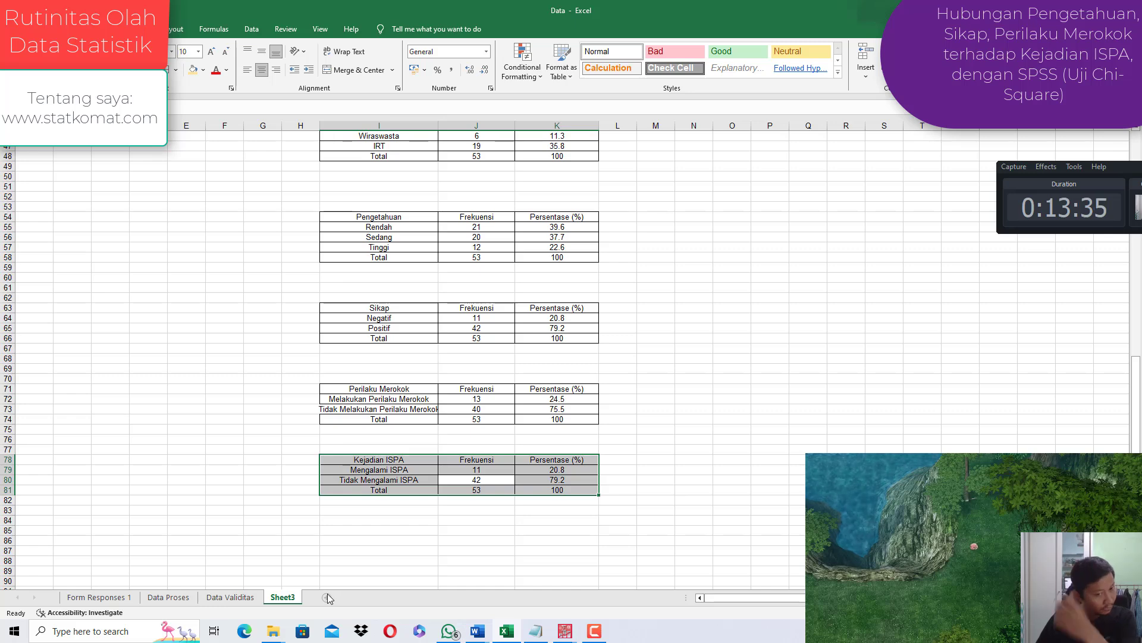
left_click(328, 596)
left_click(324, 245)
key("ctrl+v")
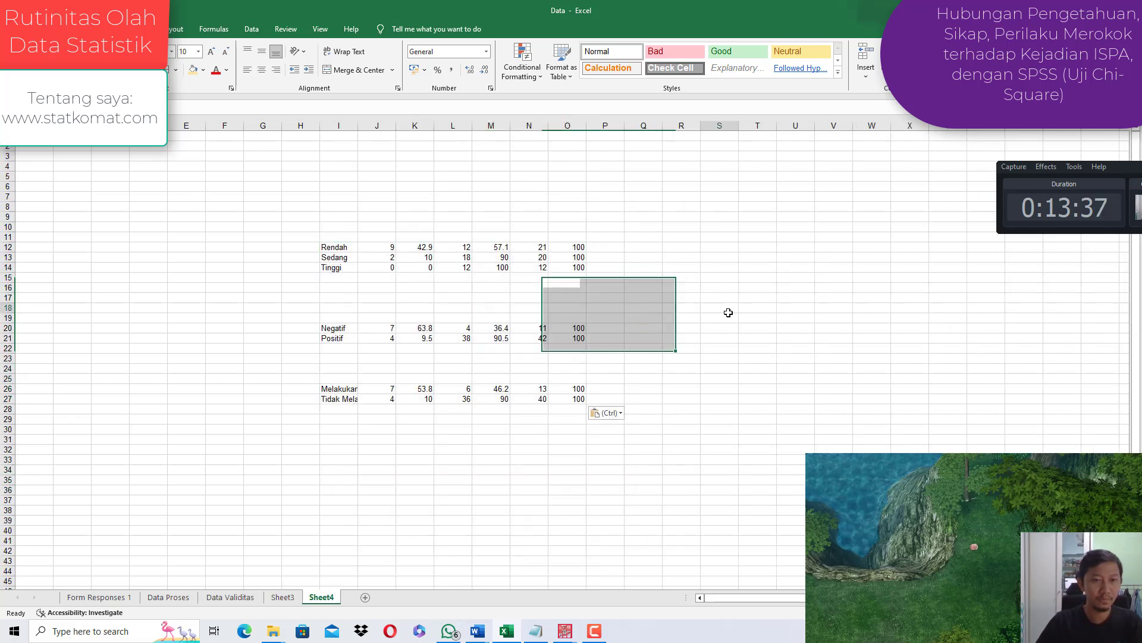
Step: Set columns F to T of the new sheet to font size 9 and centre their contents
left_click(719, 307)
left_click_drag(225, 126, 792, 189)
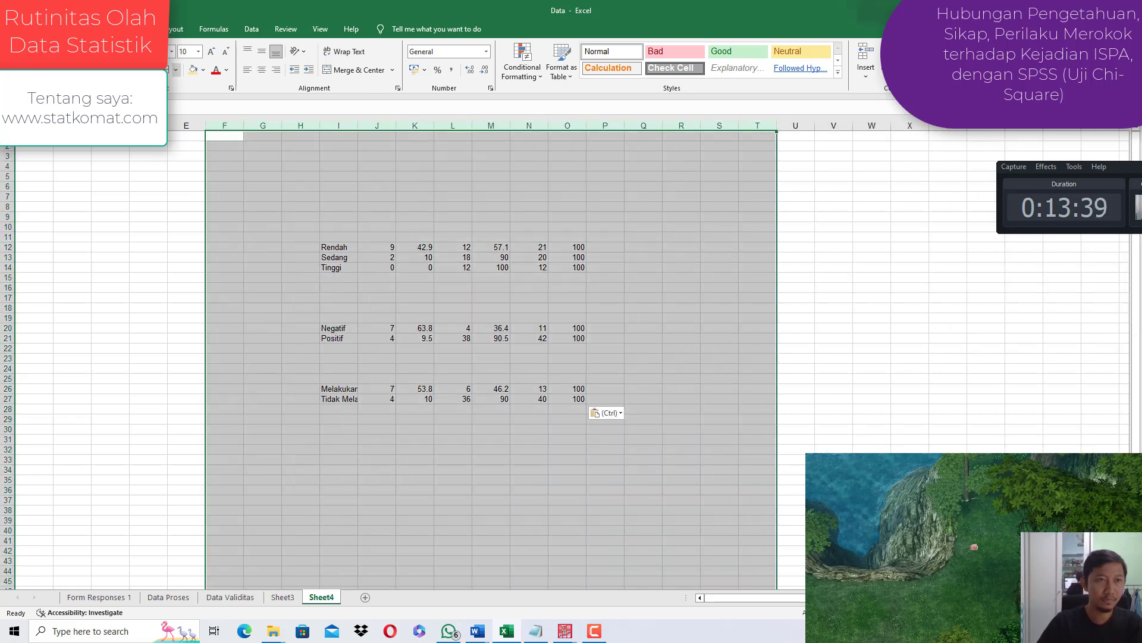
left_click(185, 52)
type("9")
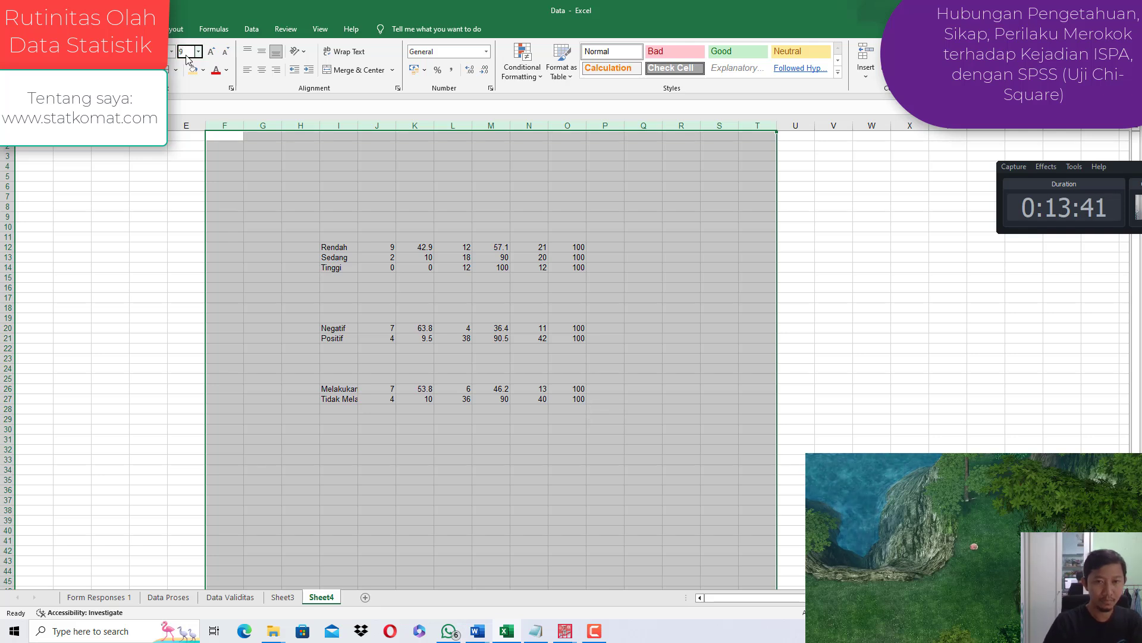
key("Return")
left_click(261, 70)
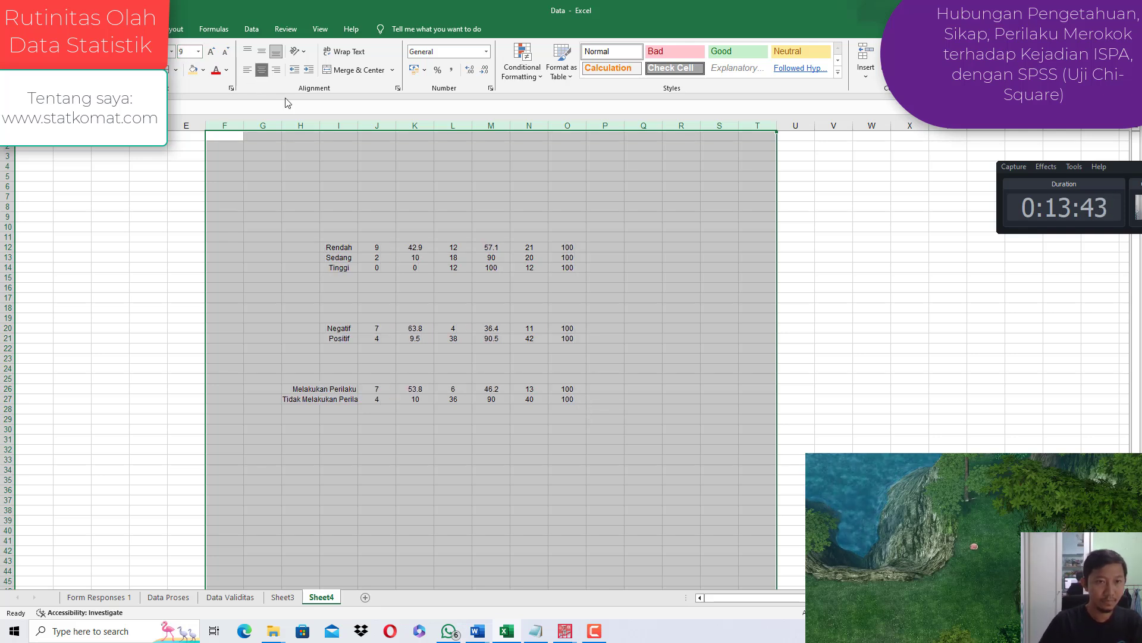
left_click(452, 197)
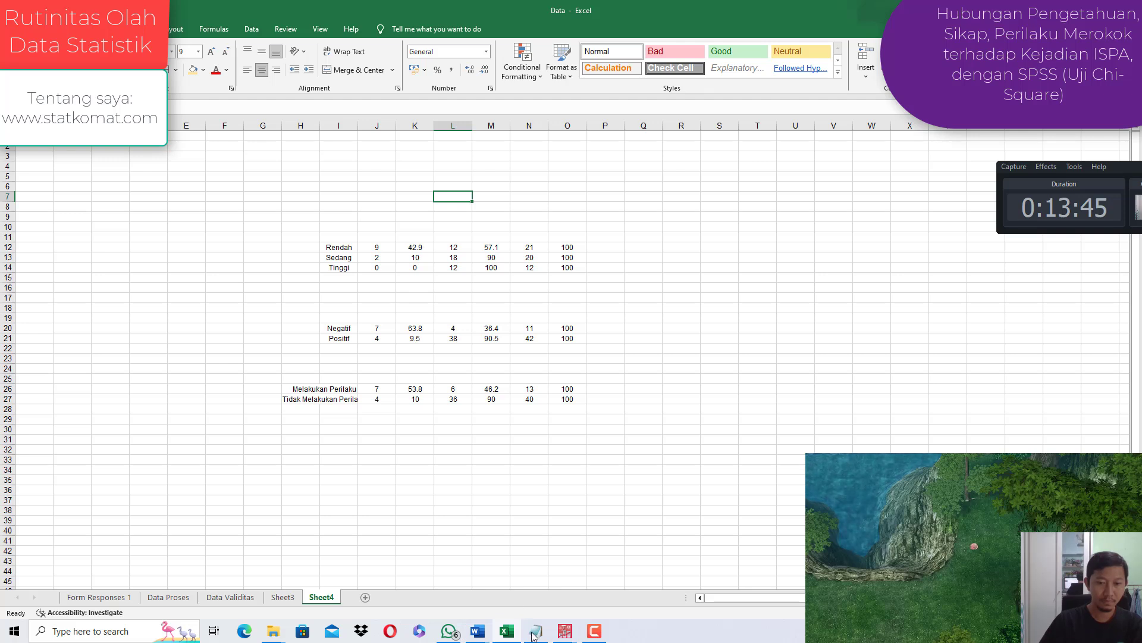
Step: Switch to Notepad, put the comma-separated variable names on separate lines and cut them
key("alt+Tab")
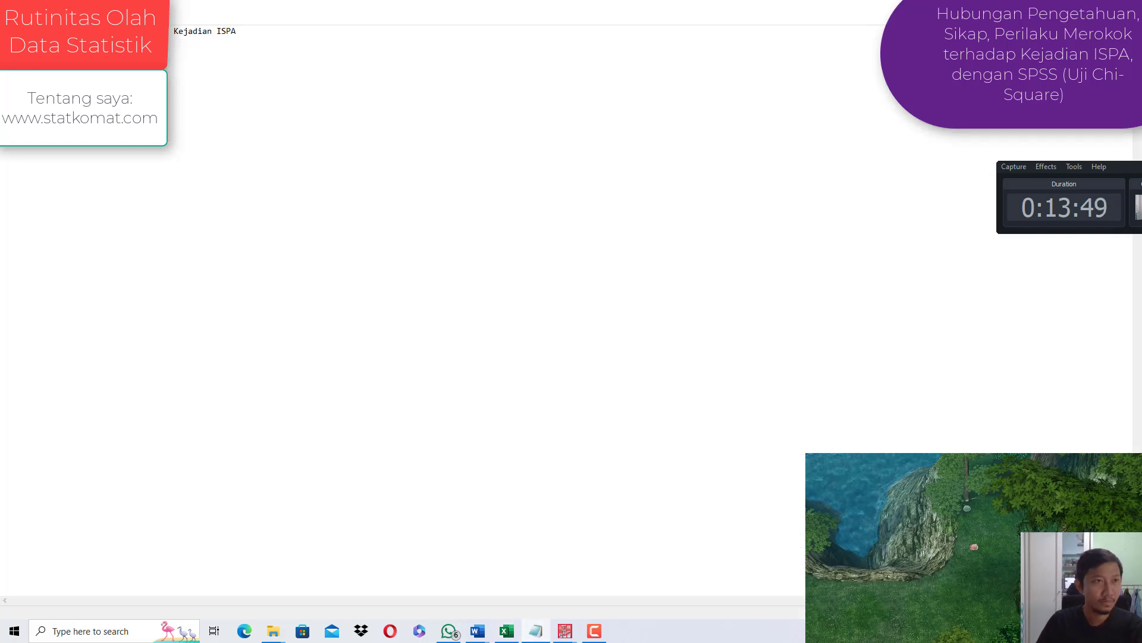
key("Return")
key("BackSpace")
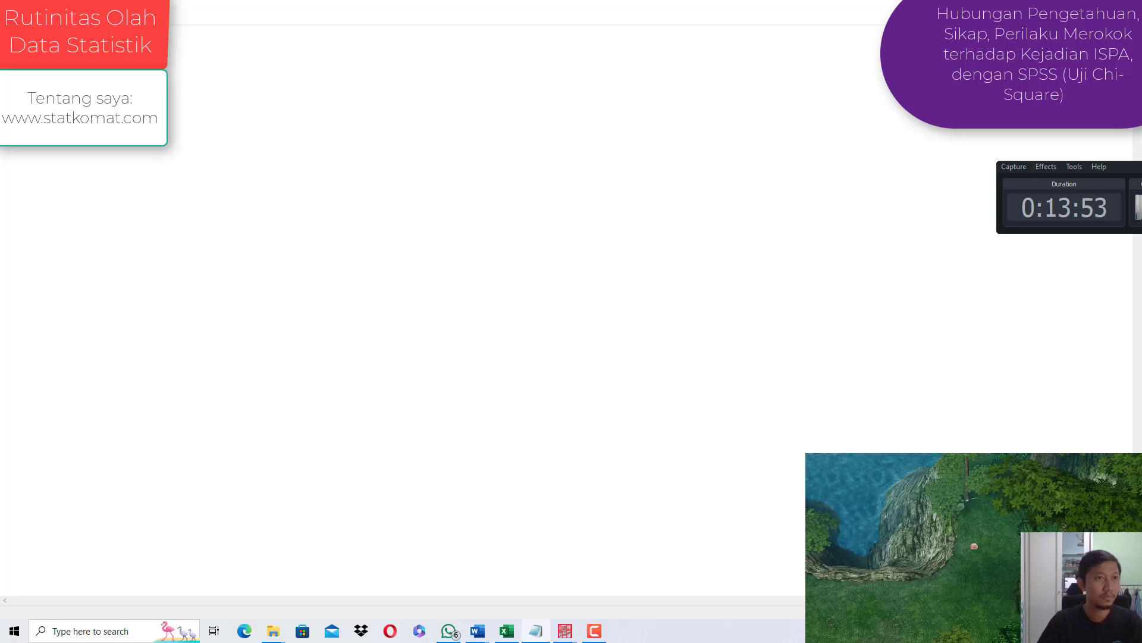
Step: Switch back to Excel and paste Pengetahuan, Sikap, Perilaku Merokok and Kejadian ISPA into cells D16:D19 of Sheet4
key("alt+Tab")
key("Left")
key("Left")
key("Down")
key("Down")
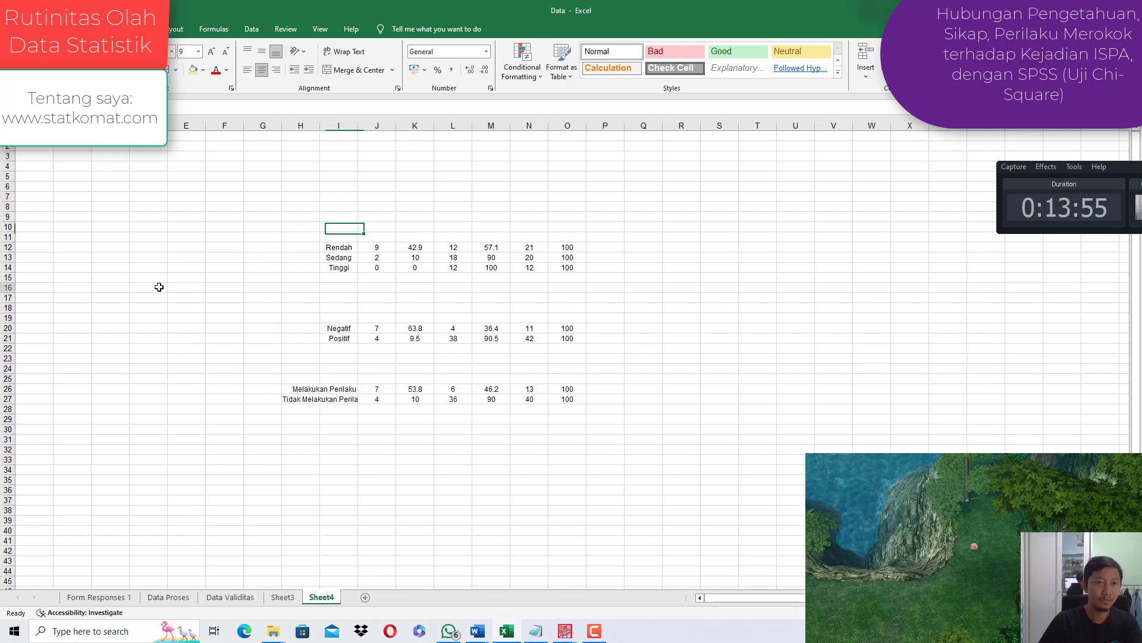
key("Left")
key("Left")
key("Left")
key("Left")
key("Down")
key("Down")
key("Down")
key("Down")
key("Down")
key("Down")
type("Pengetahuan Sikap Perilaku Merokok Kejadian ISPA")
left_click(396, 205)
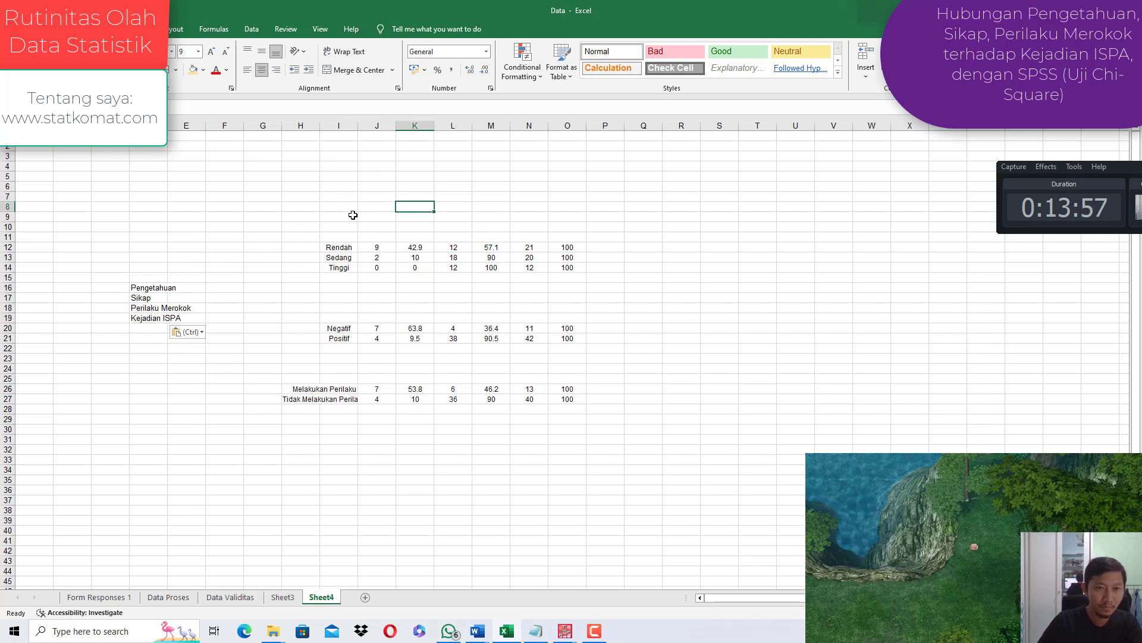
Step: Enter alternating F and % headings in J11:O11 above the Rendah, Sedang and Tinggi rows
left_click(369, 236)
type("F")
key("Tab")
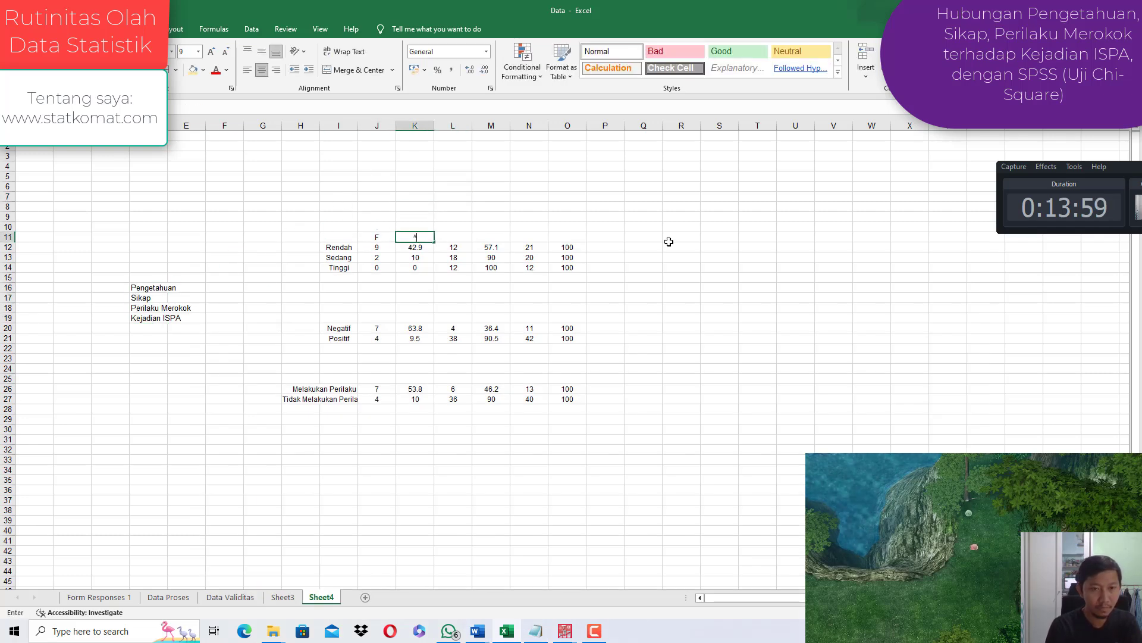
type("^")
key("BackSpace")
type("%")
key("Tab")
type("F")
key("Tab")
type("%")
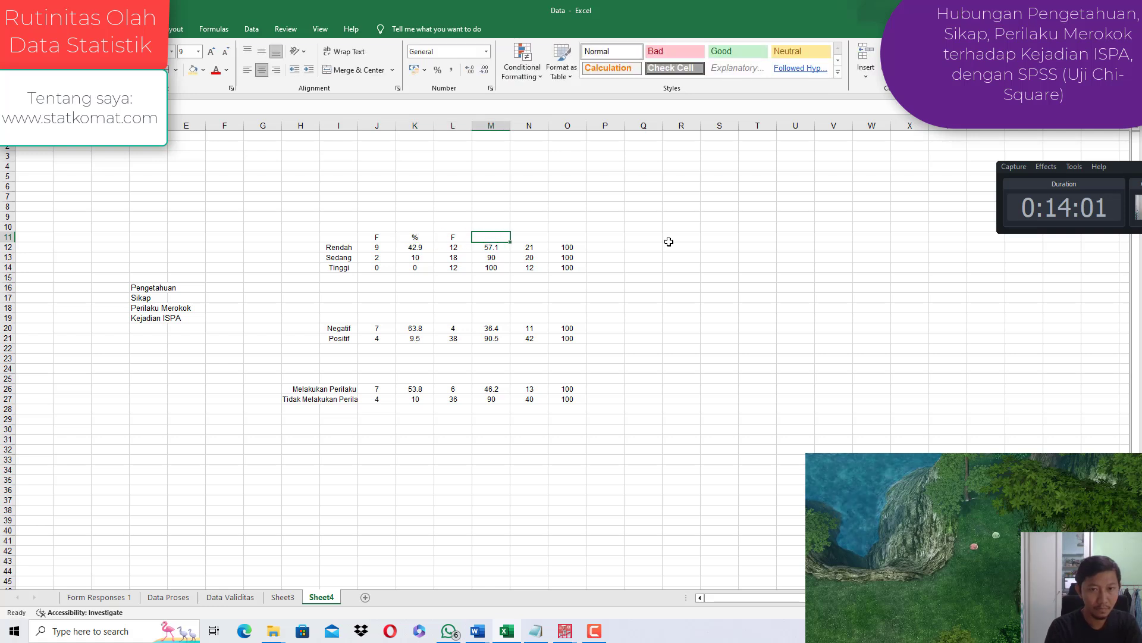
key("Tab")
type("F")
key("Tab")
type("%")
key("Tab")
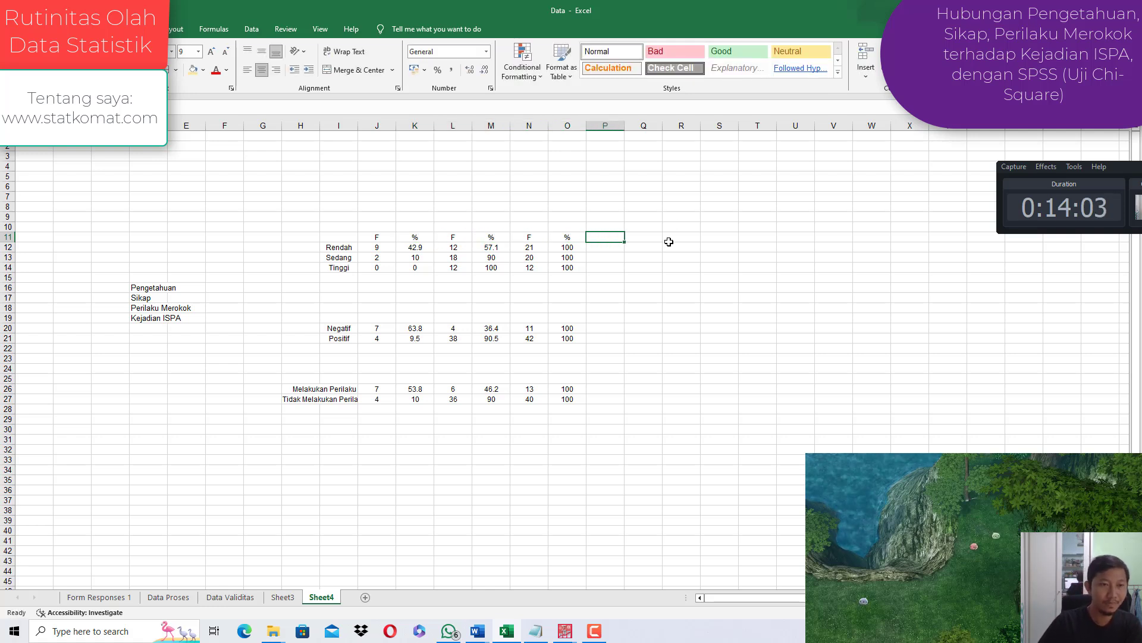
Step: Copy the Mengalami ISPA and Tidak Mengalami ISPA labels from Sheet3 to Sheet4, starting at cell D25
left_click_drag(377, 227, 414, 227)
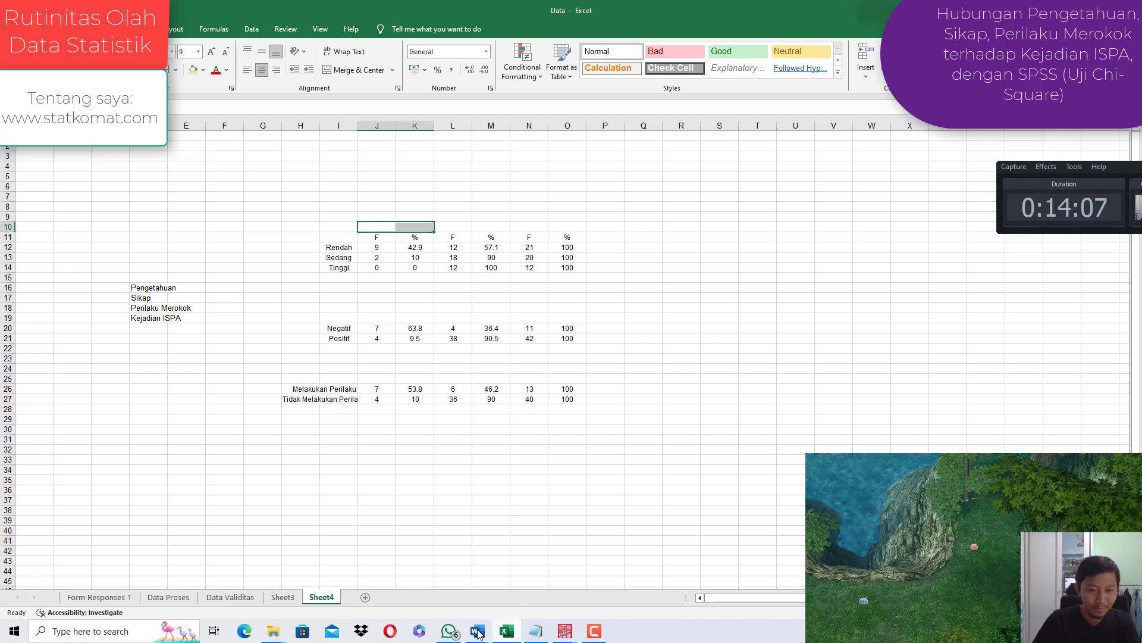
left_click(281, 597)
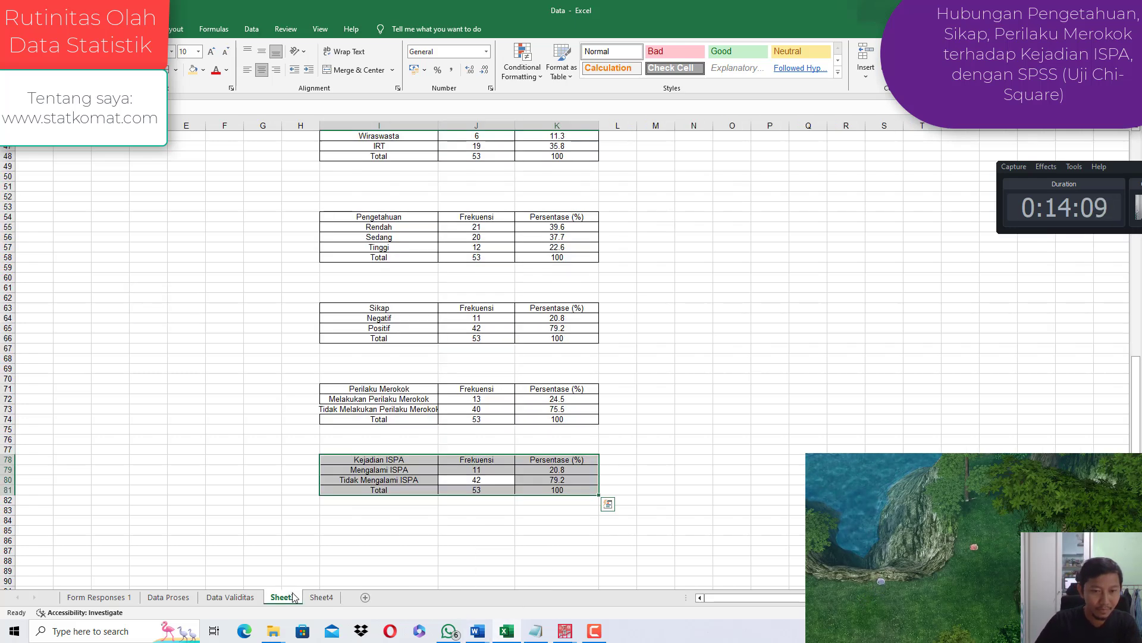
left_click_drag(378, 471, 388, 480)
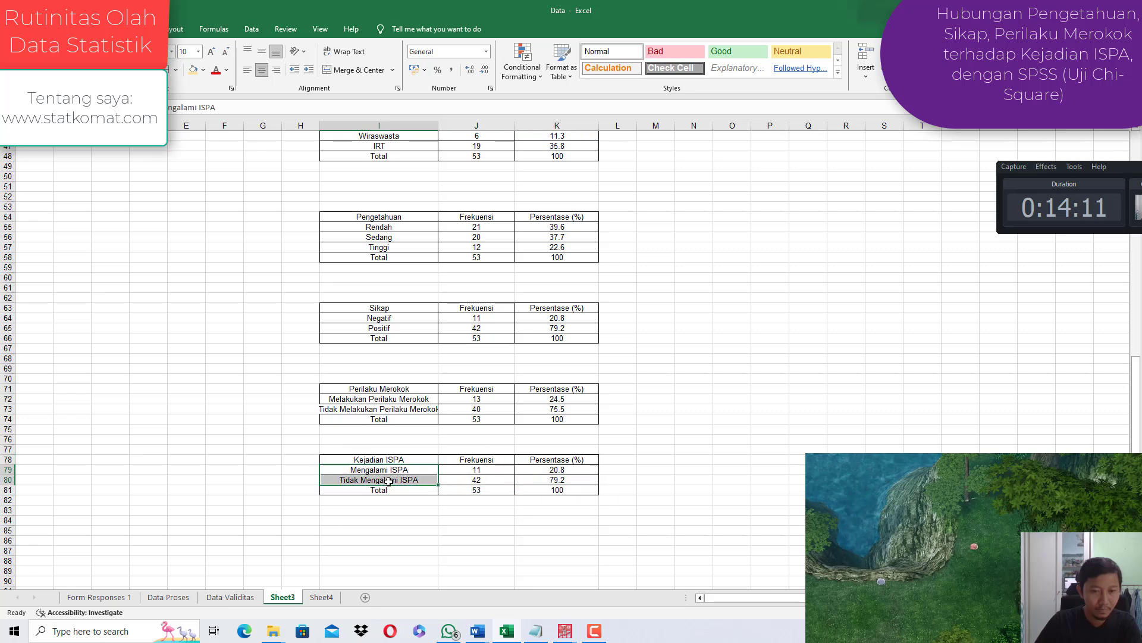
key("ctrl+c")
left_click(322, 597)
left_click(142, 377)
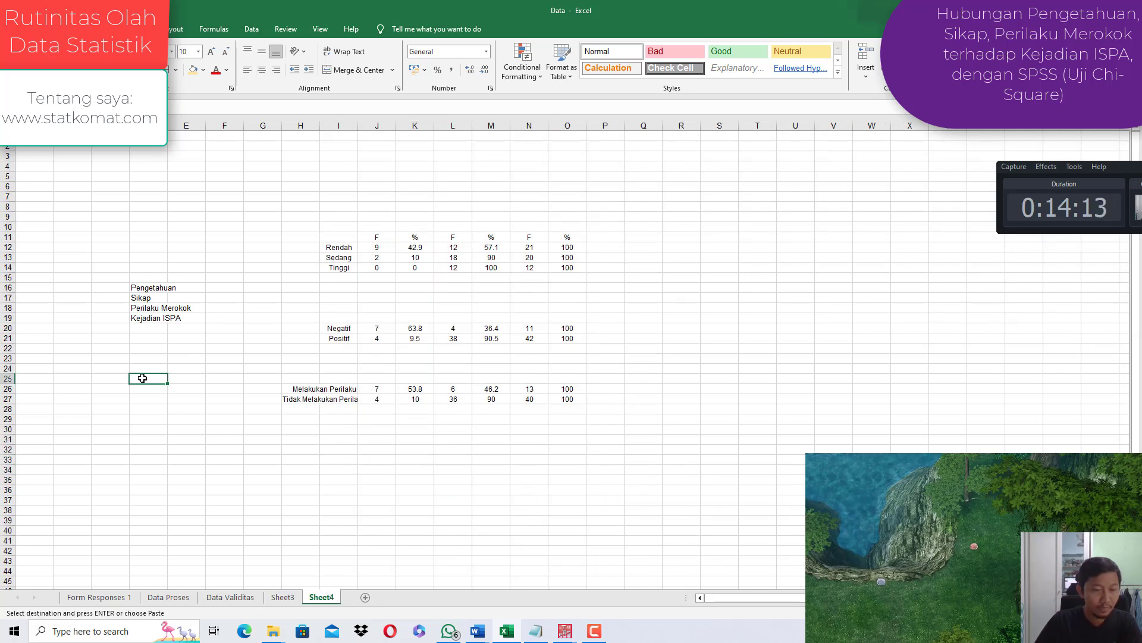
key("ctrl+v")
left_click(225, 318)
Step: Merge and center J10:K10 and enter the heading Mengalami ISPA above the first F and % pair
left_click_drag(387, 226, 402, 229)
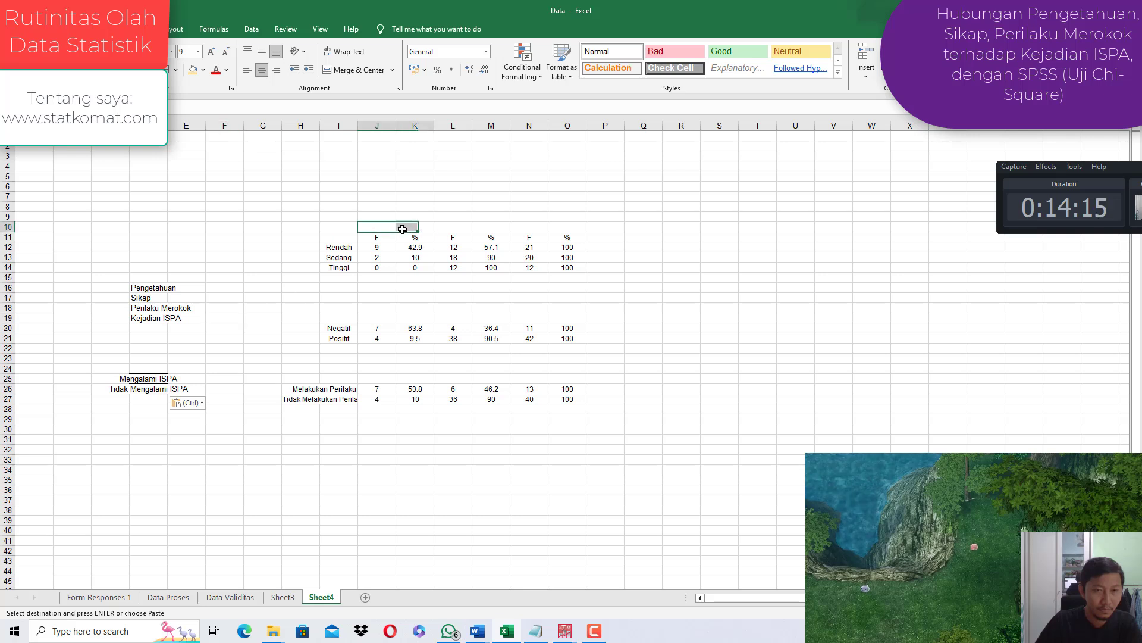
left_click(357, 70)
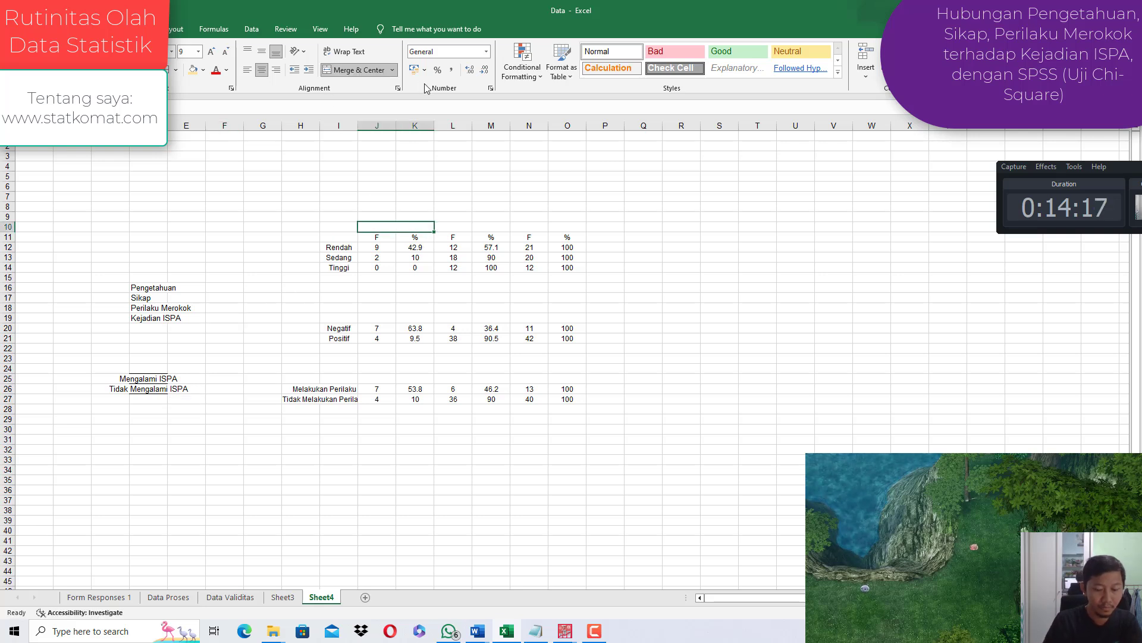
type("Mengalami ISLA")
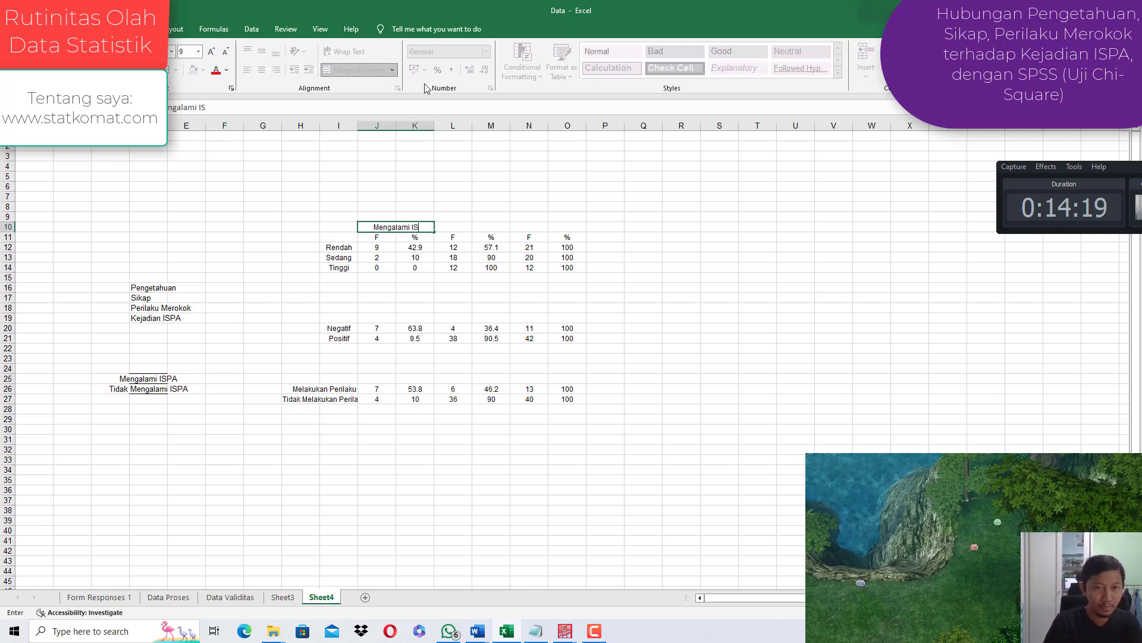
key("BackSpace")
key("BackSpace")
type("PA")
key("Tab")
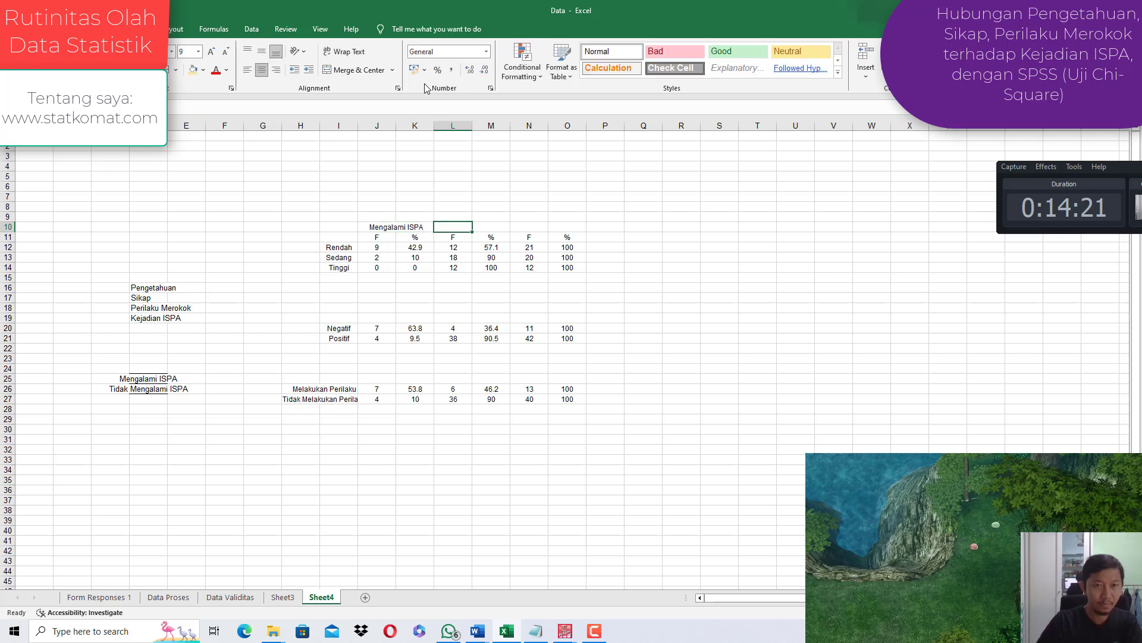
Step: Merge and center L10:M10 and enter the heading Tidak Mengalami ISPA
key("shift+Right")
left_click(369, 72)
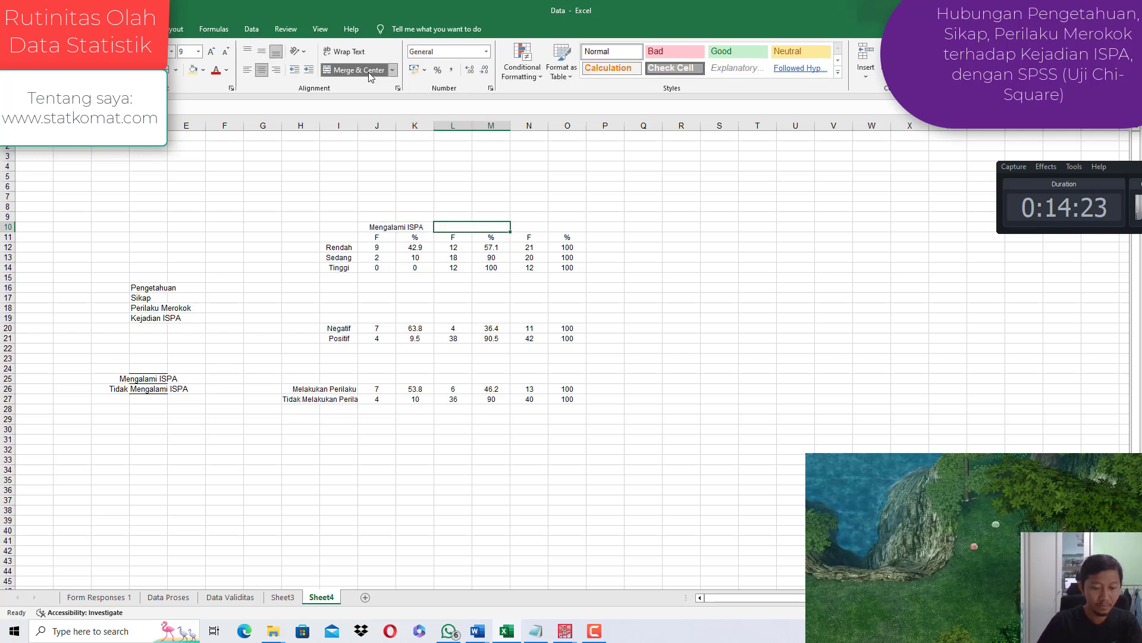
type("Tidak Mengalam")
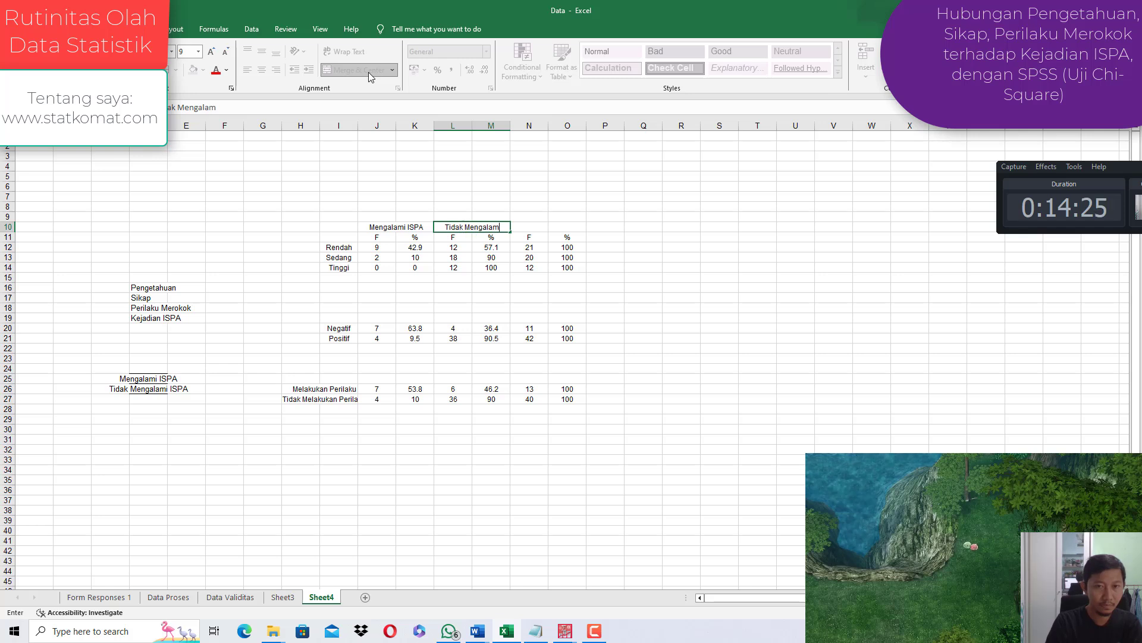
type("i ISPA")
key("Tab")
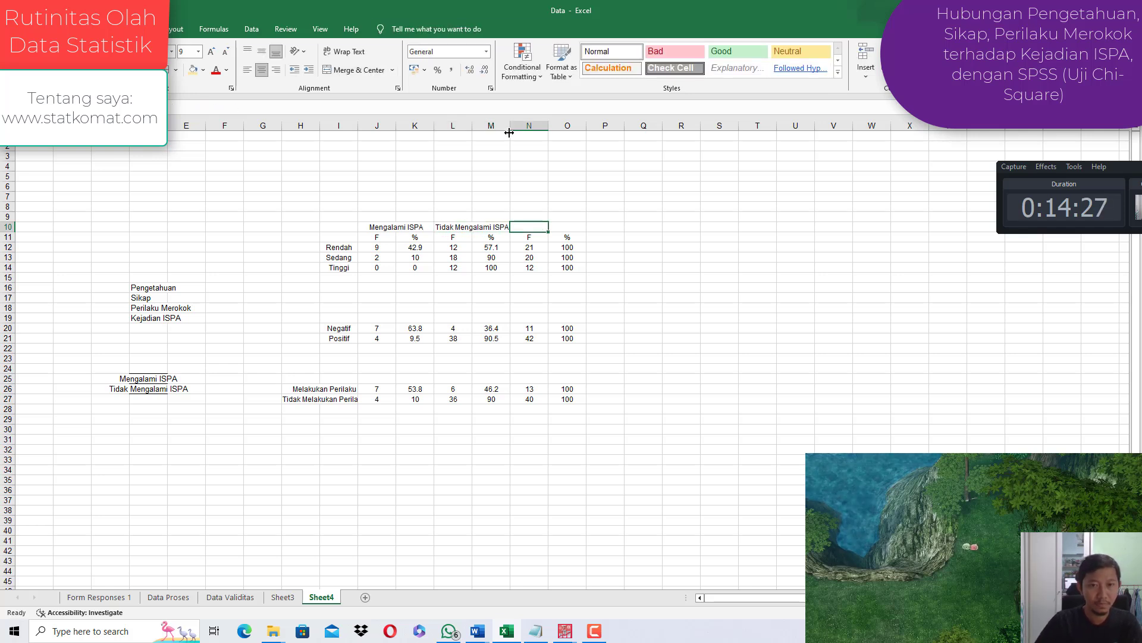
Step: Merge and center J9:M9 and enter the heading Kejadian ISPA above the two ISPA categories
left_click(373, 218)
left_click_drag(424, 217, 474, 216)
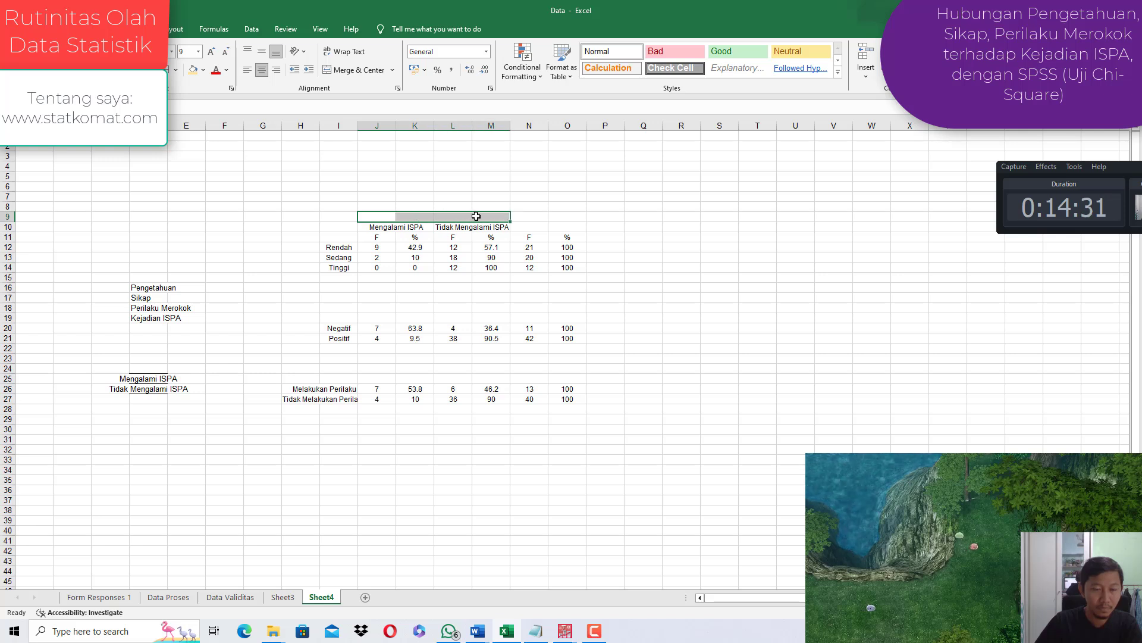
left_click(344, 69)
type("Kejadian ")
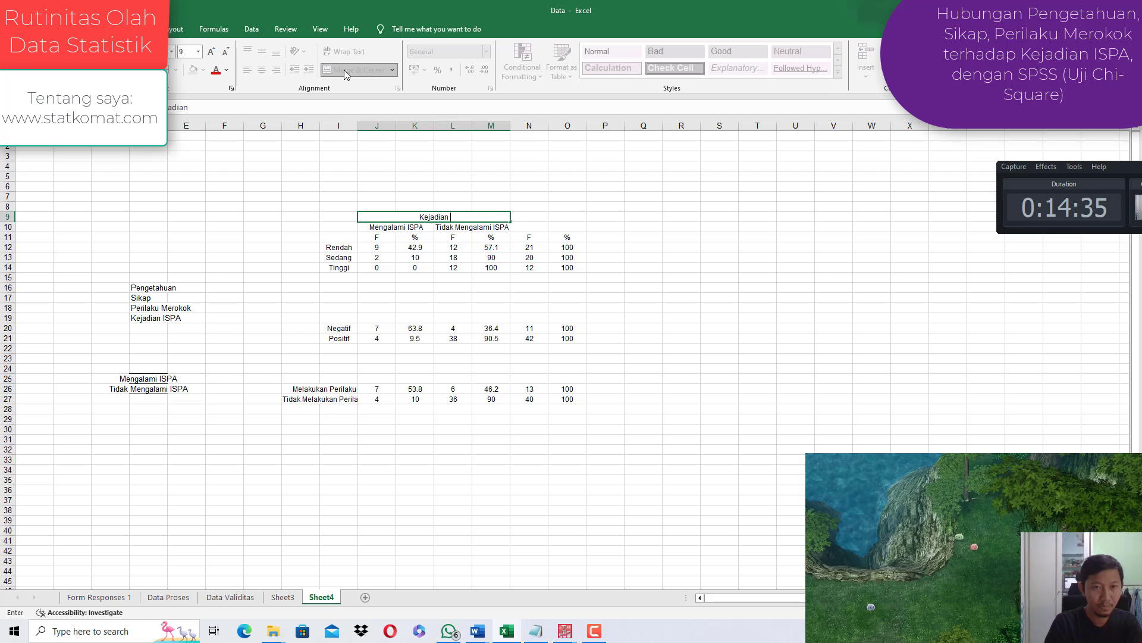
type("ISPA")
left_click(523, 218)
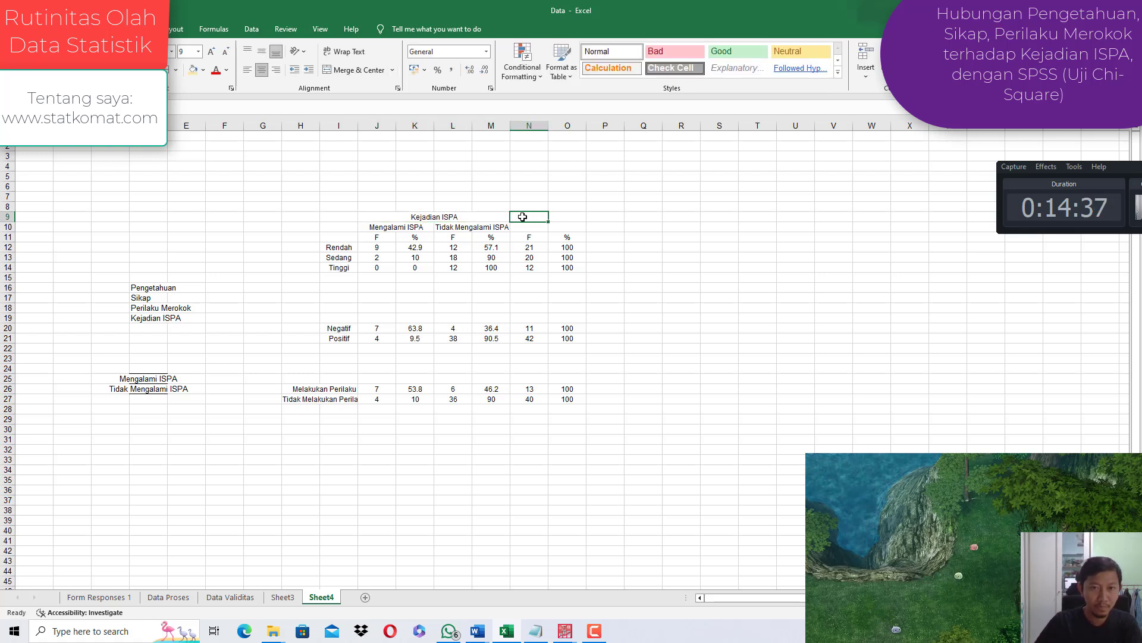
Step: Merge and center N9:O10, align it vertically to the middle and enter the heading Total
left_click_drag(523, 218, 568, 229)
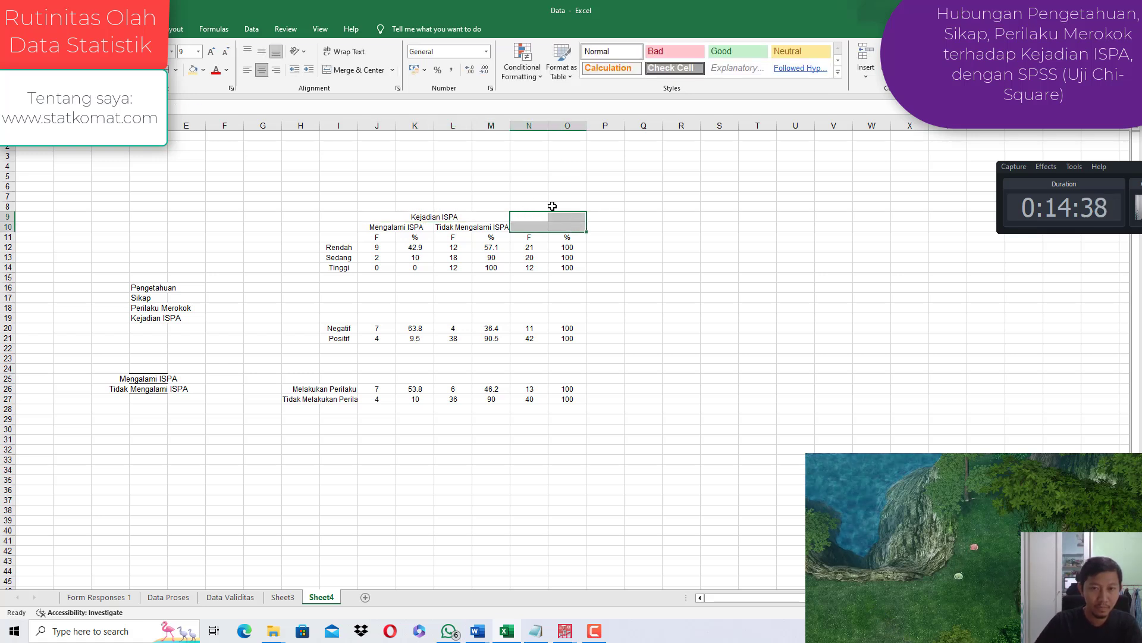
left_click(372, 70)
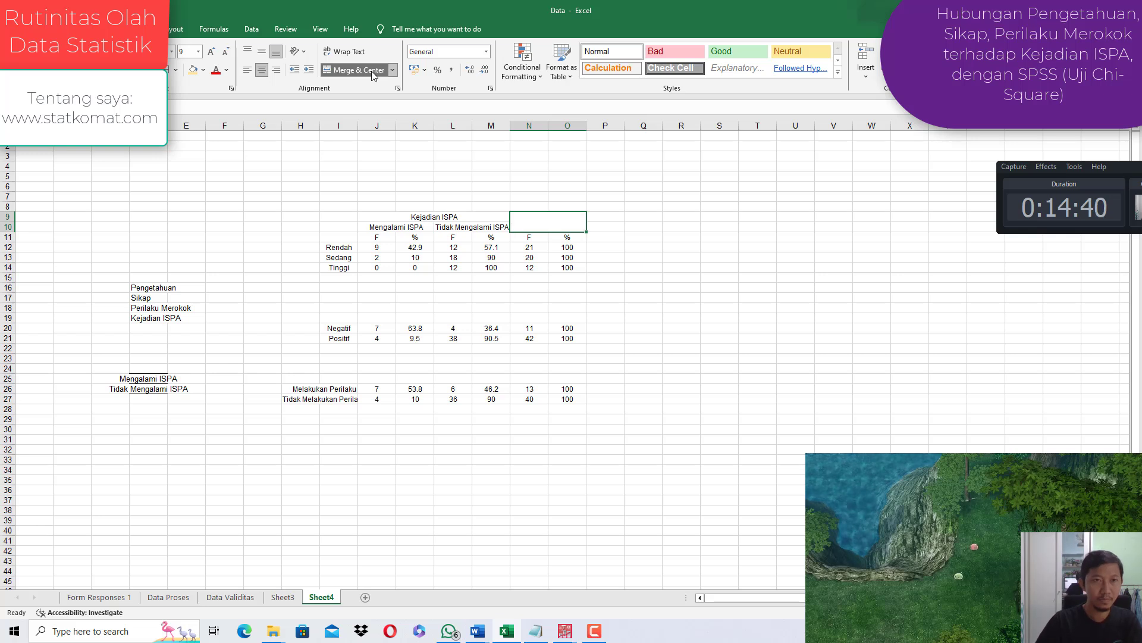
left_click(266, 54)
type("Total")
key("Tab")
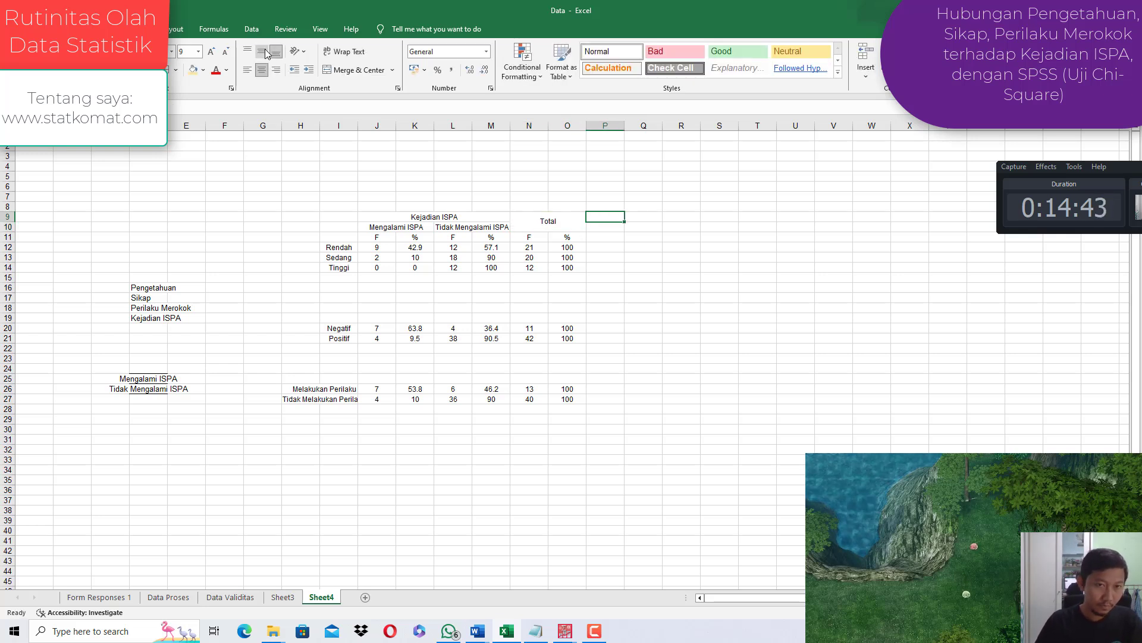
Step: Merge and center I9:I11, align it vertically to the middle and enter the heading Pengetahuan
left_click_drag(340, 217, 350, 238)
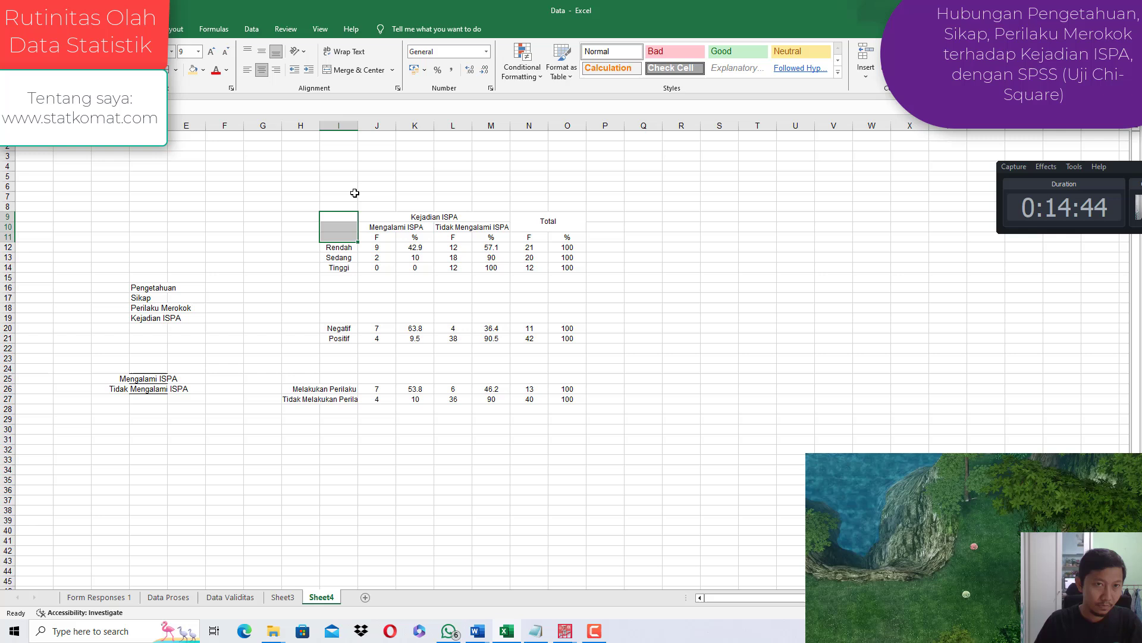
left_click(336, 70)
left_click(260, 54)
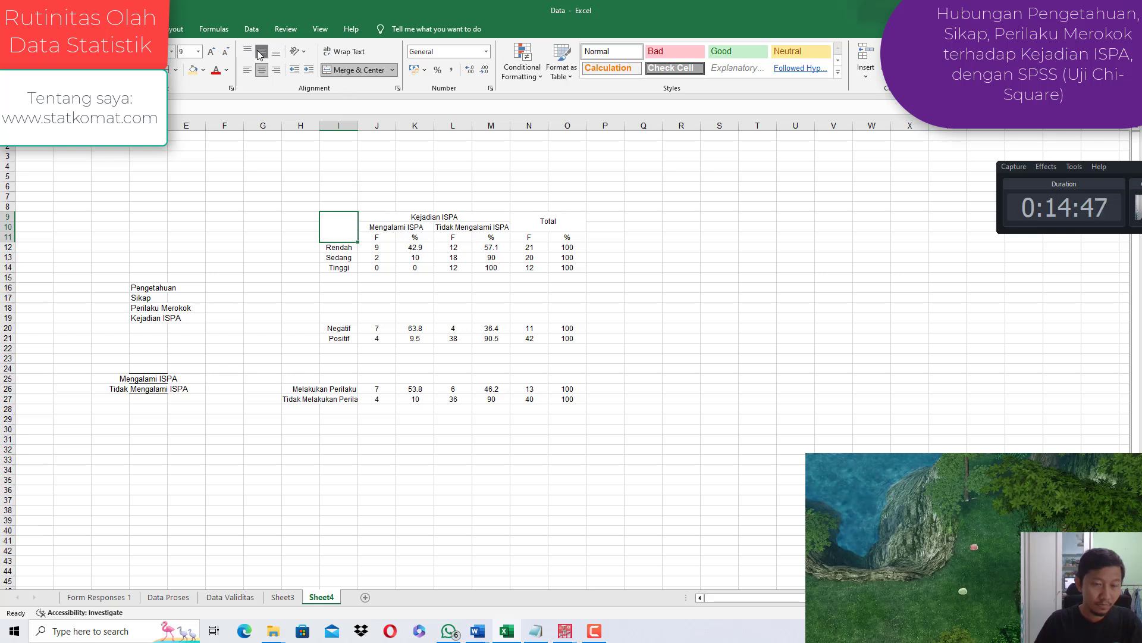
type("Pengetahuan")
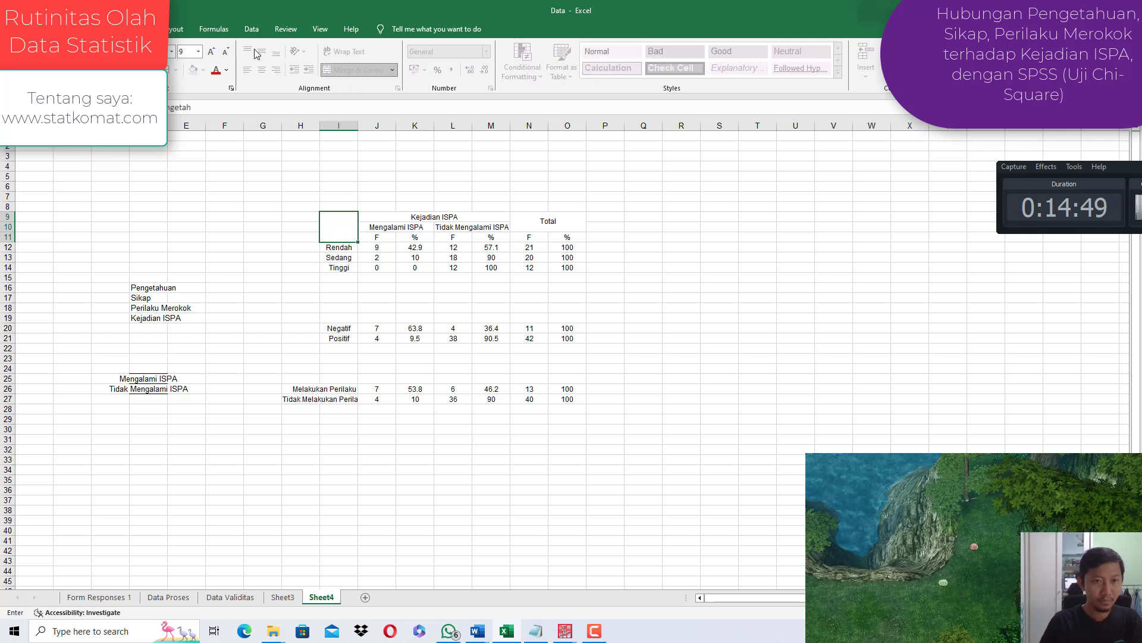
key("Tab")
Step: Widen columns I, L and M to give the row labels and the Tidak Mengalami ISPA heading more room
left_click_drag(357, 126, 392, 125)
left_click_drag(545, 126, 573, 125)
left_click_drag(519, 131, 517, 131)
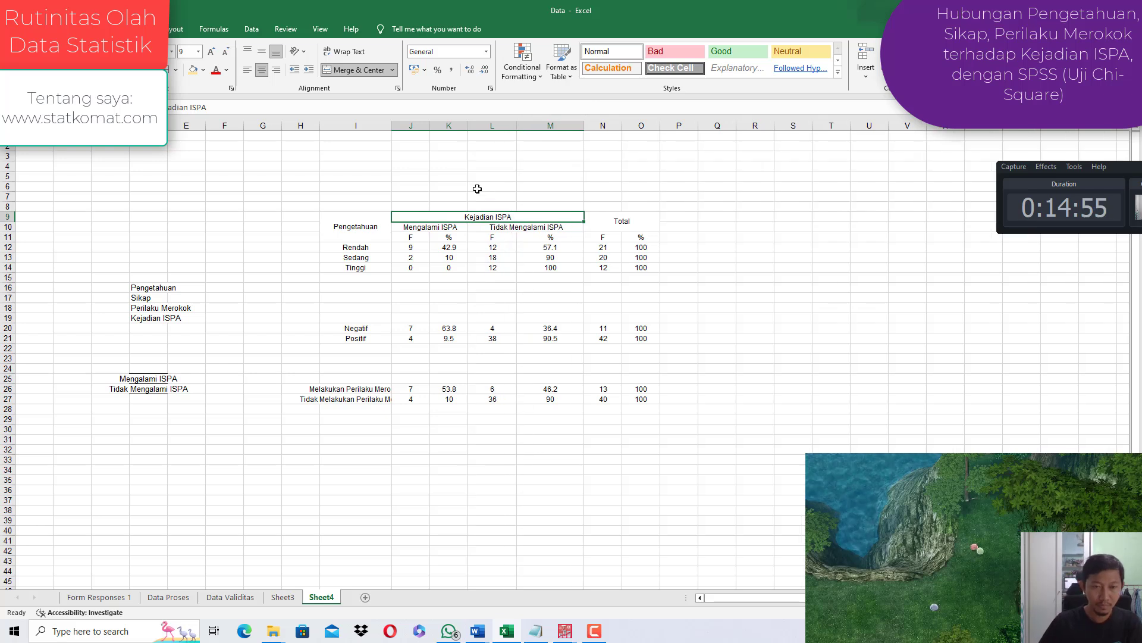
Step: Move the two Perilaku Merokok rows from I26:O27 down to start at cell I35
left_click_drag(357, 388, 624, 398)
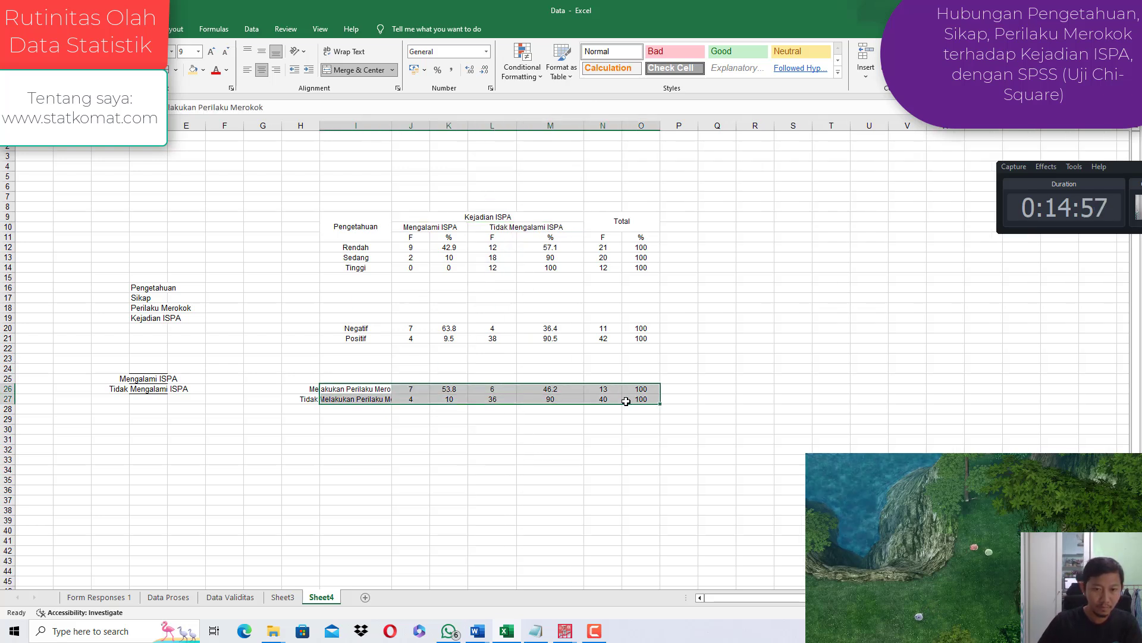
key("ctrl+x")
left_click(356, 479)
key("ctrl+v")
left_click(434, 375)
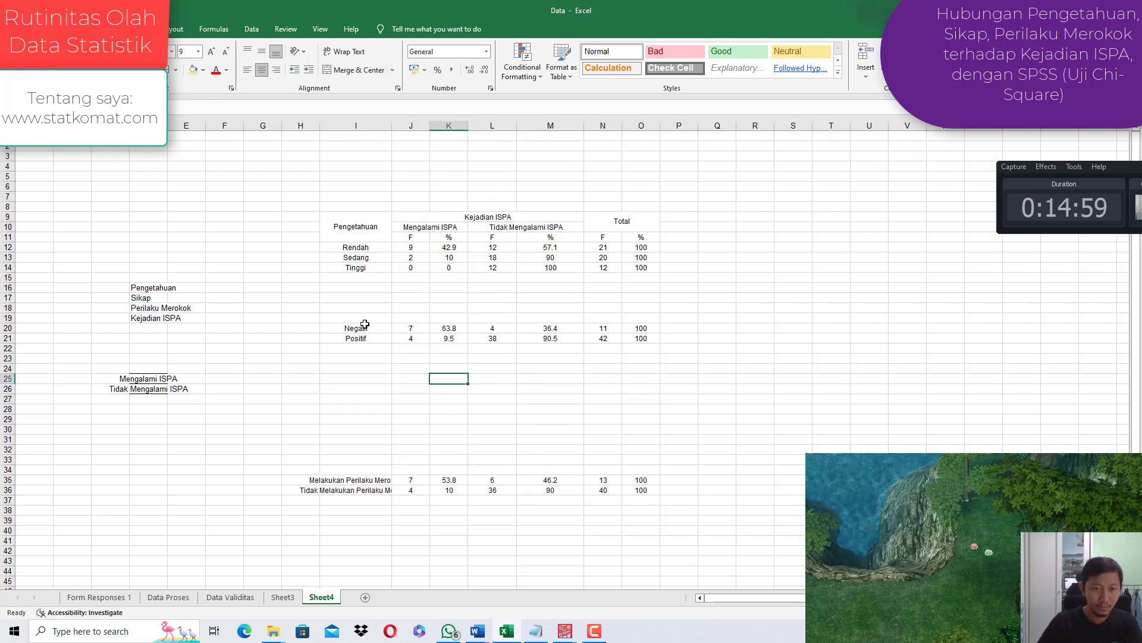
Step: Move the Negatif and Positif rows down to start at cell I24, and autofit column I to its labels
left_click_drag(365, 326, 632, 340)
key("ctrl+c")
left_click(369, 363)
key("ctrl+v")
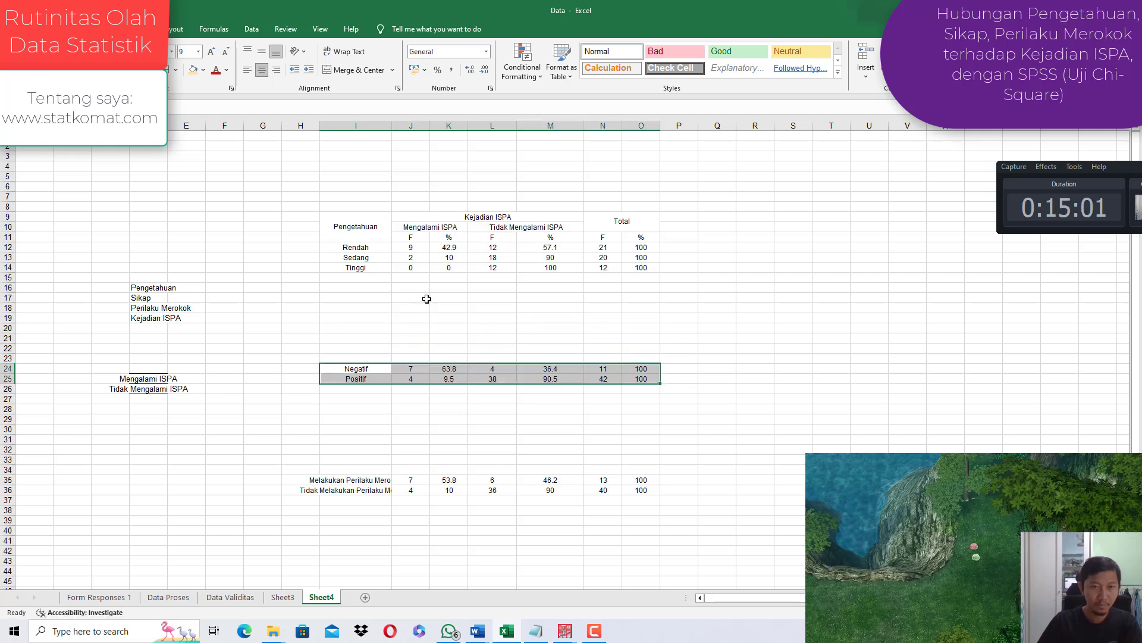
left_click(411, 298)
double_click(391, 125)
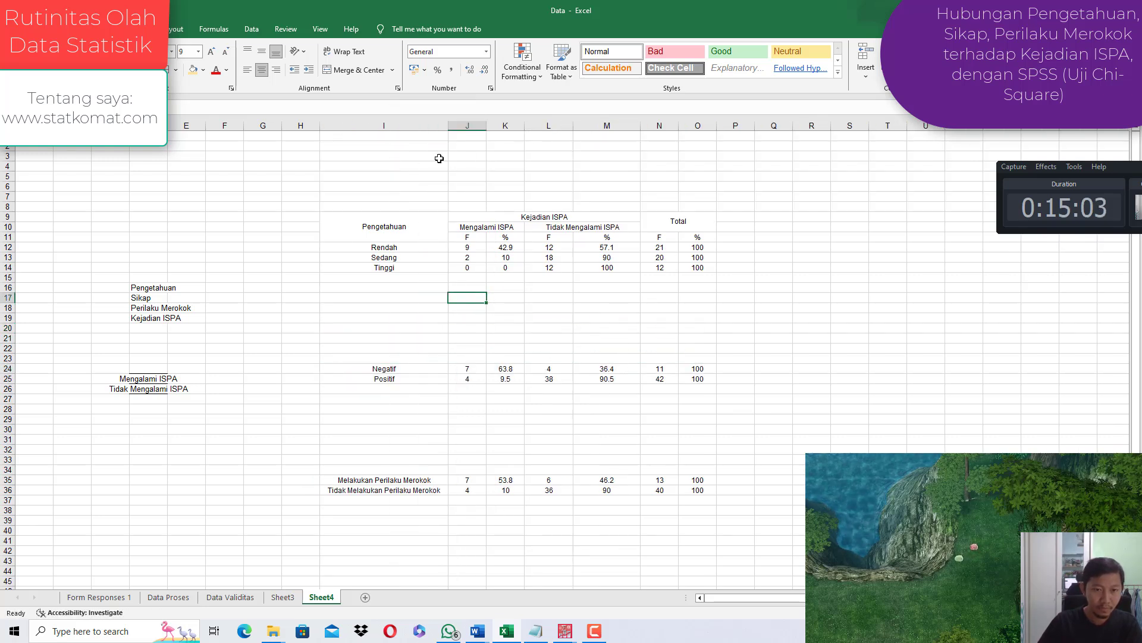
Step: Merge and center P9:P11, align it vertically to the middle and enter the heading P-Value
mouse_move(401, 230)
left_mouse_down()
mouse_move(663, 222)
mouse_move(734, 236)
left_mouse_up()
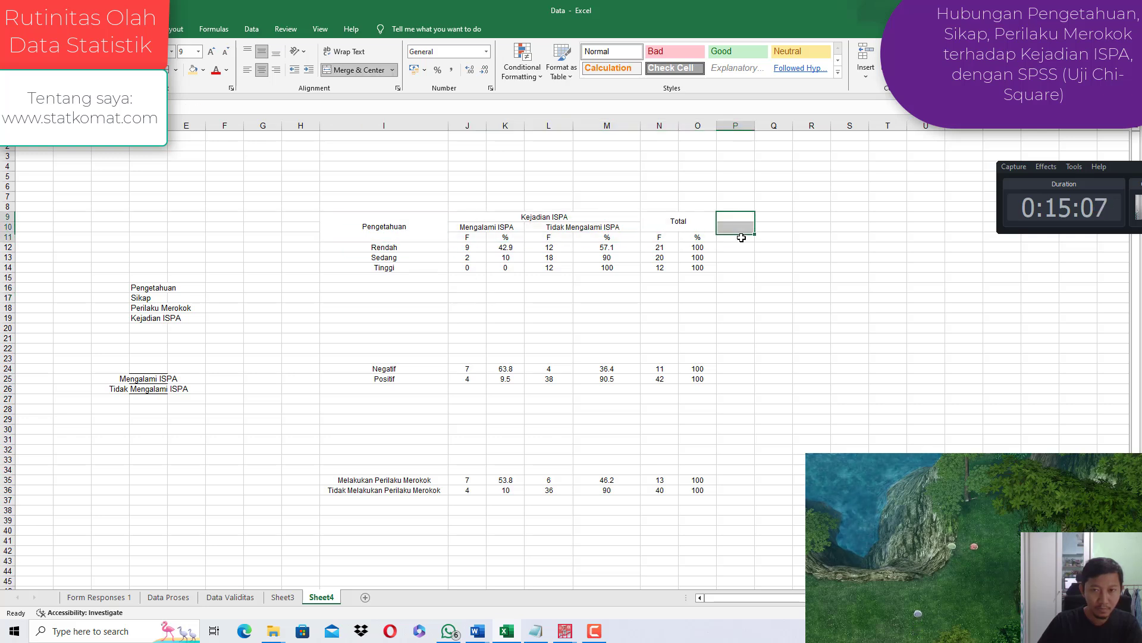
left_click(357, 70)
left_click(276, 53)
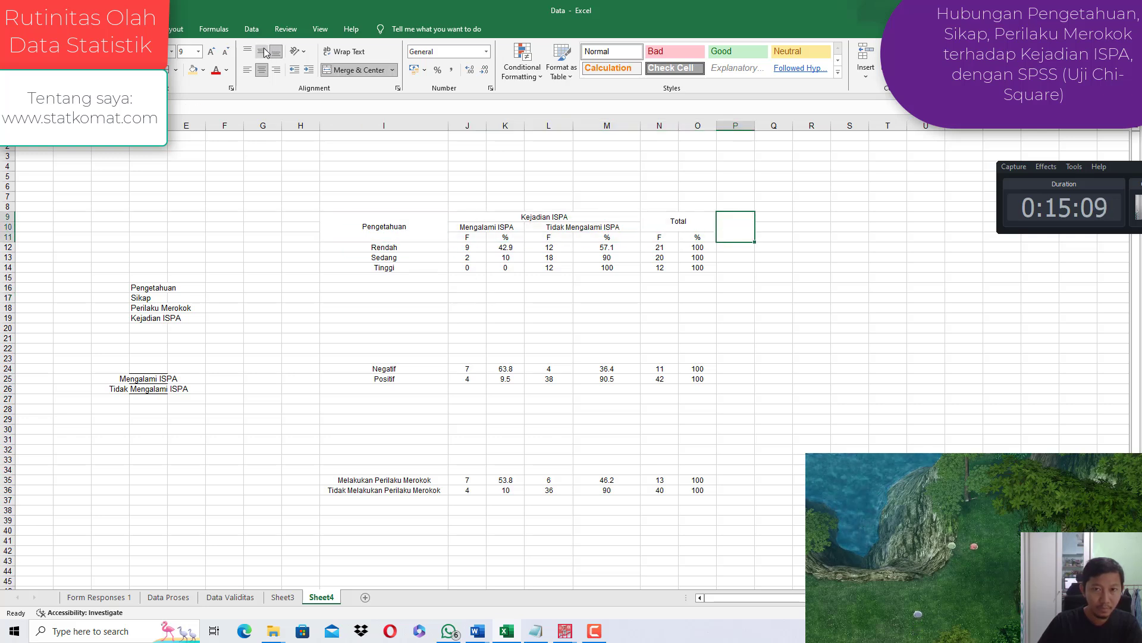
type("P-Value")
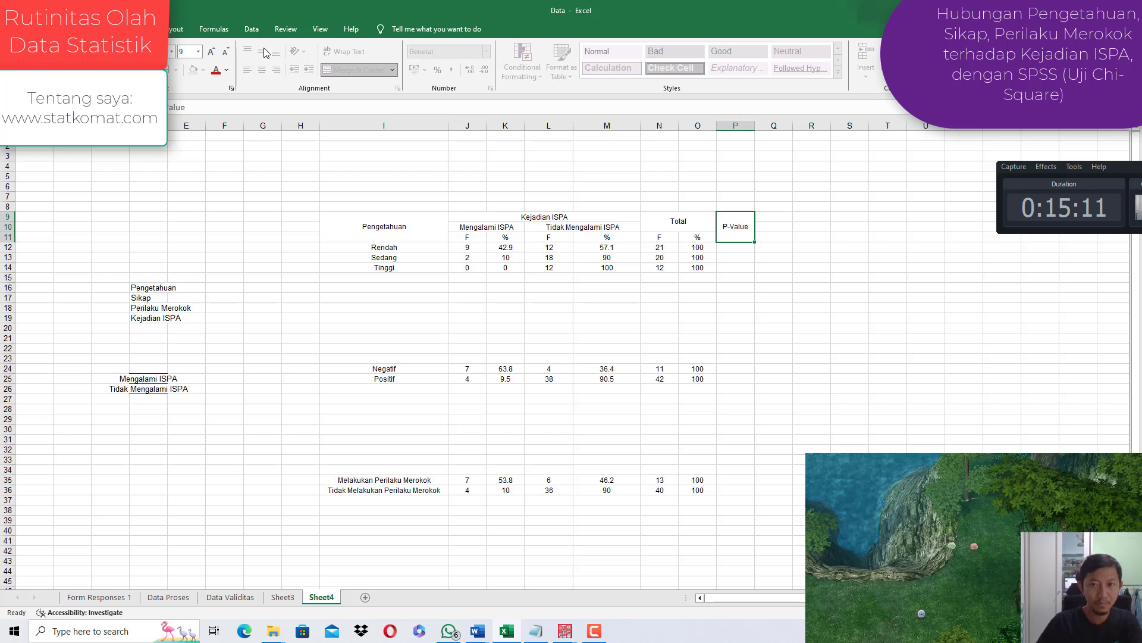
key("Tab")
Step: Switch to the Lampiran SPSS document in Word and examine the Chi-Square Tests table for Pengetahuan
left_click(482, 630)
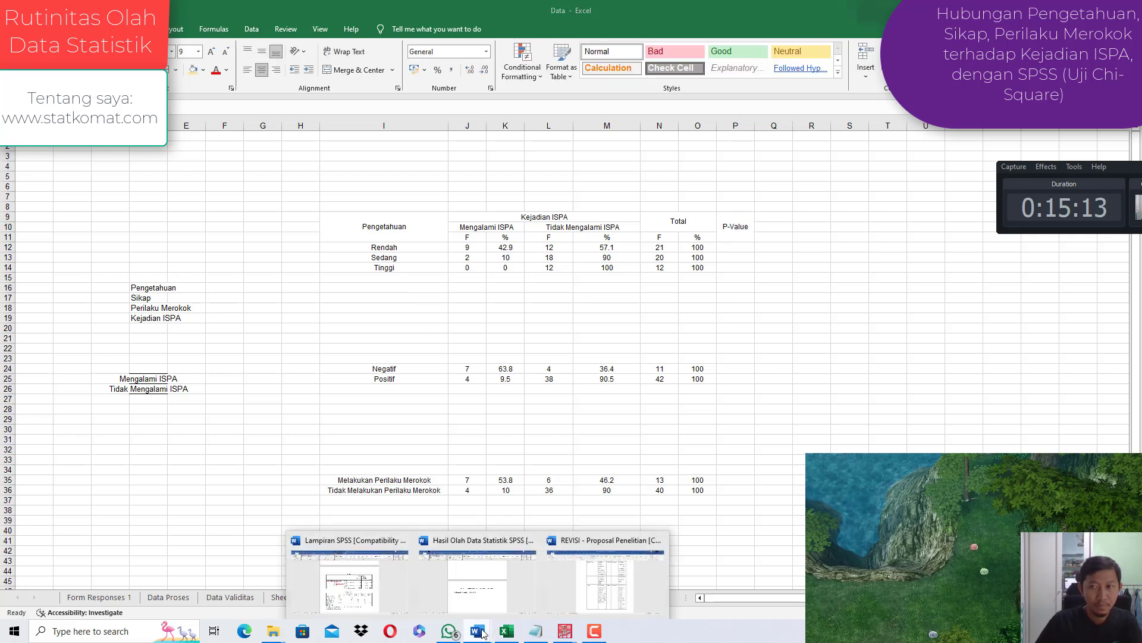
left_click(482, 574)
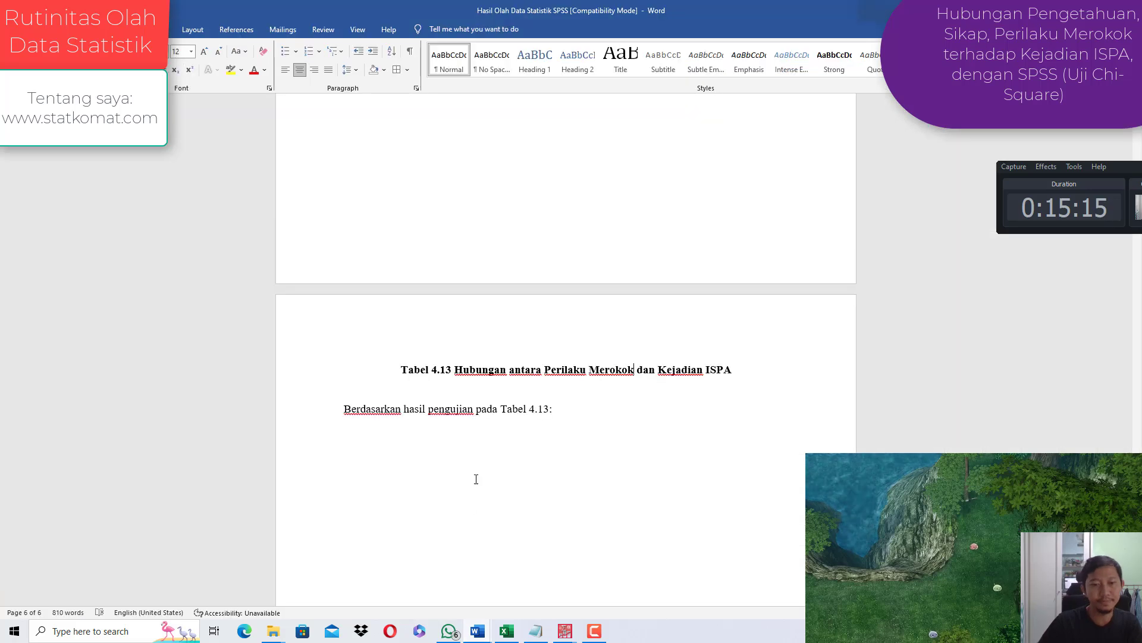
left_click(477, 631)
left_click(410, 560)
scroll(429, 553, "up", 20)
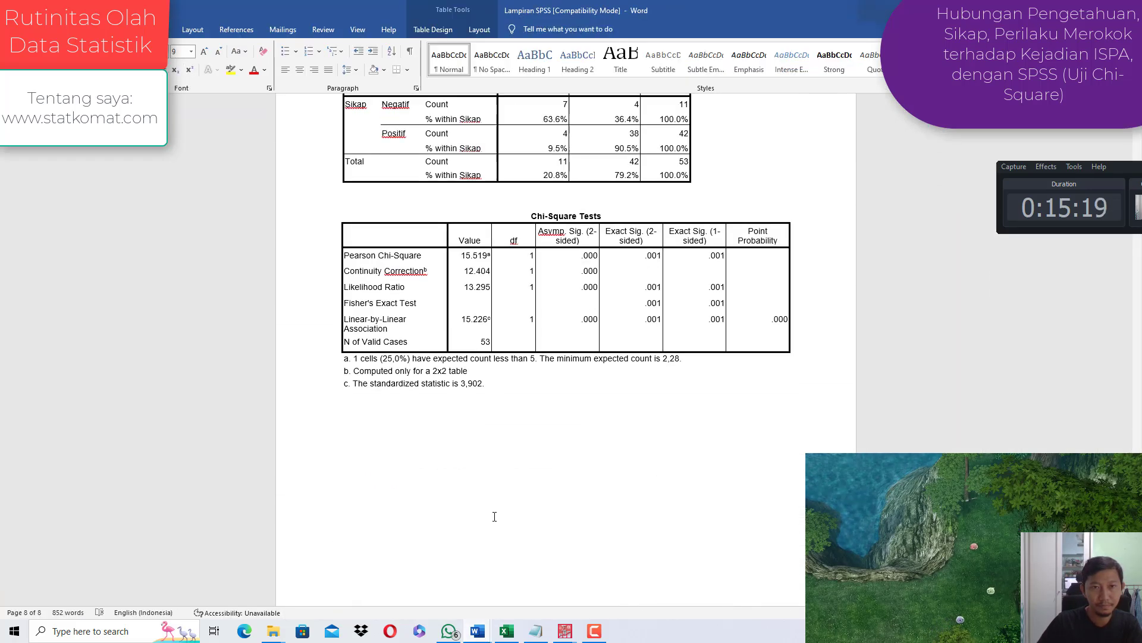
scroll(494, 517, "up", 3)
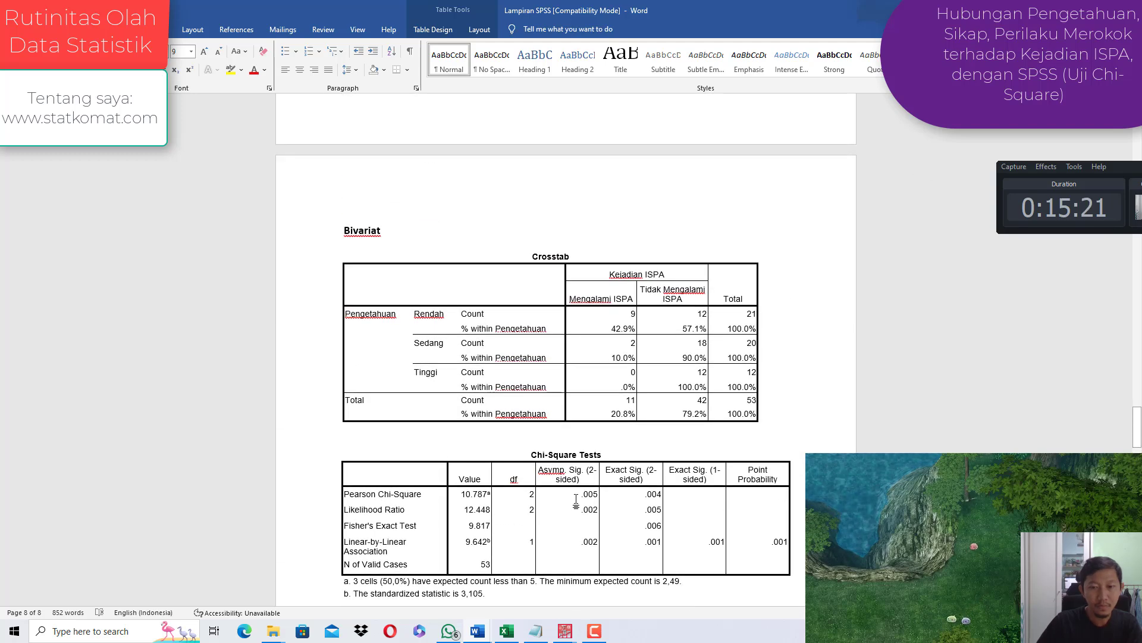
Step: Switch back to Excel, enter p = 0.005 in merged, middle-aligned cells P12:P14 and widen column P
left_click(507, 630)
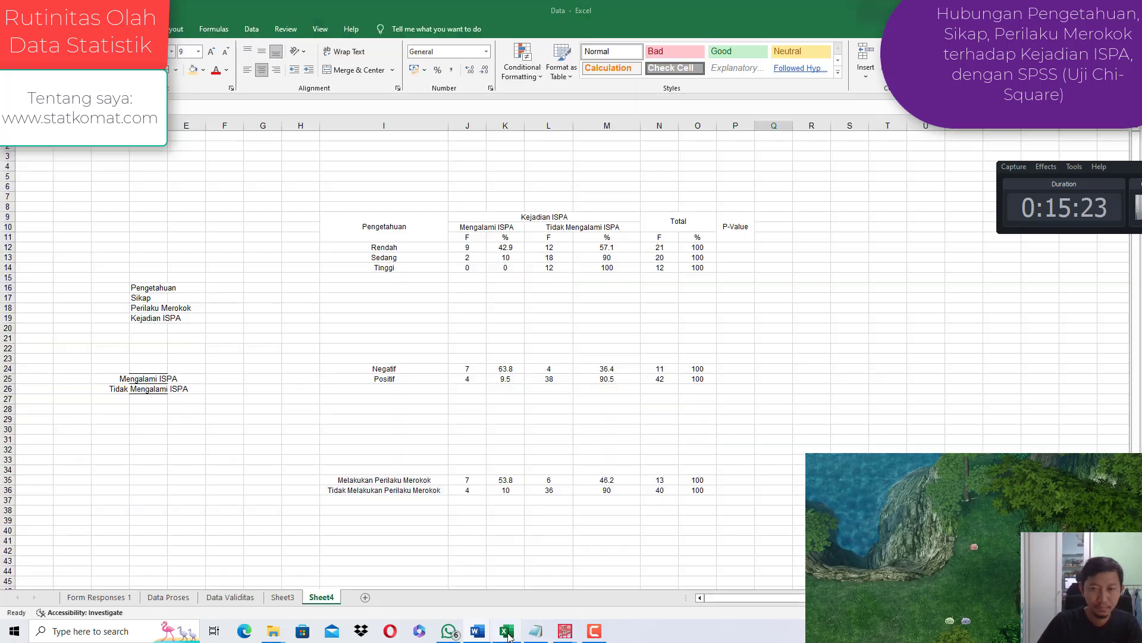
left_click_drag(732, 246, 737, 268)
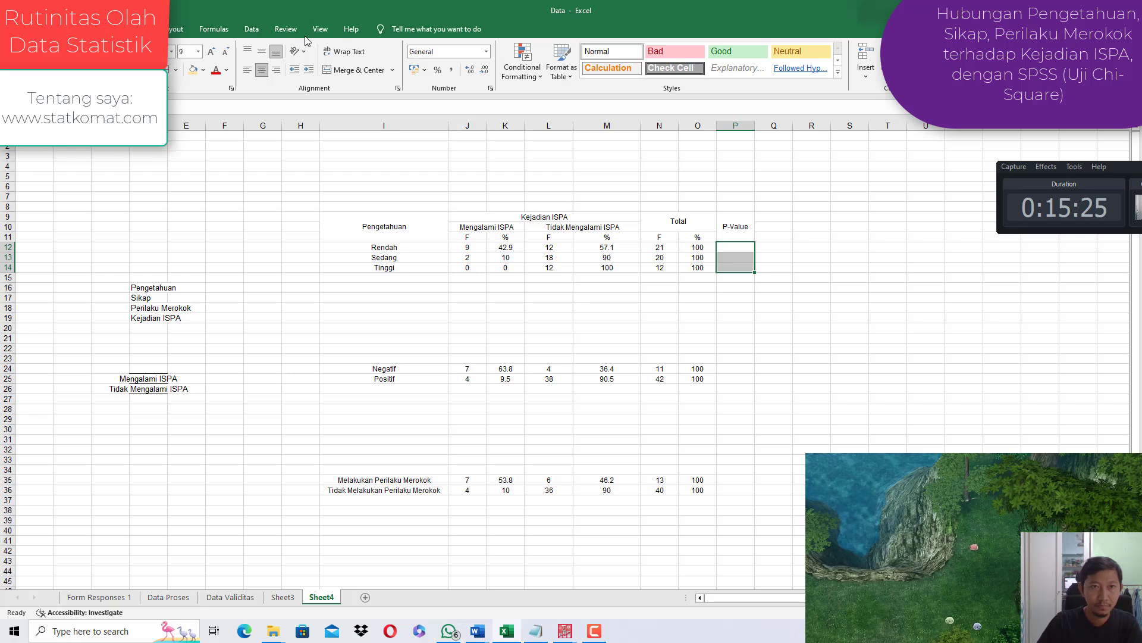
left_click(355, 70)
left_click(263, 54)
type("p ")
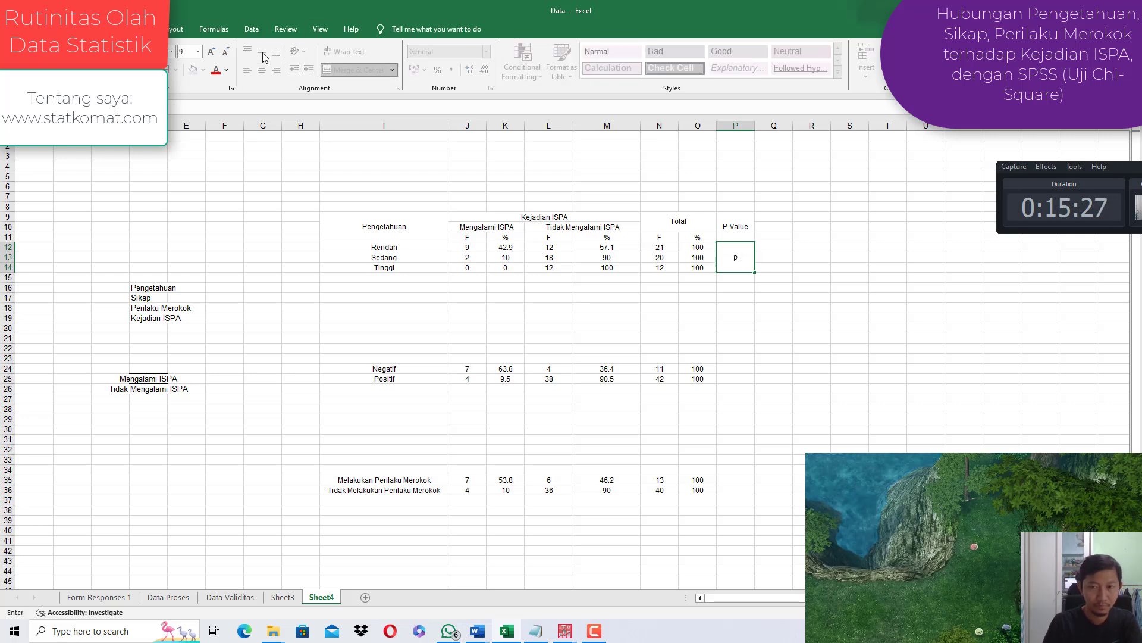
type("= 0.005")
key("Tab")
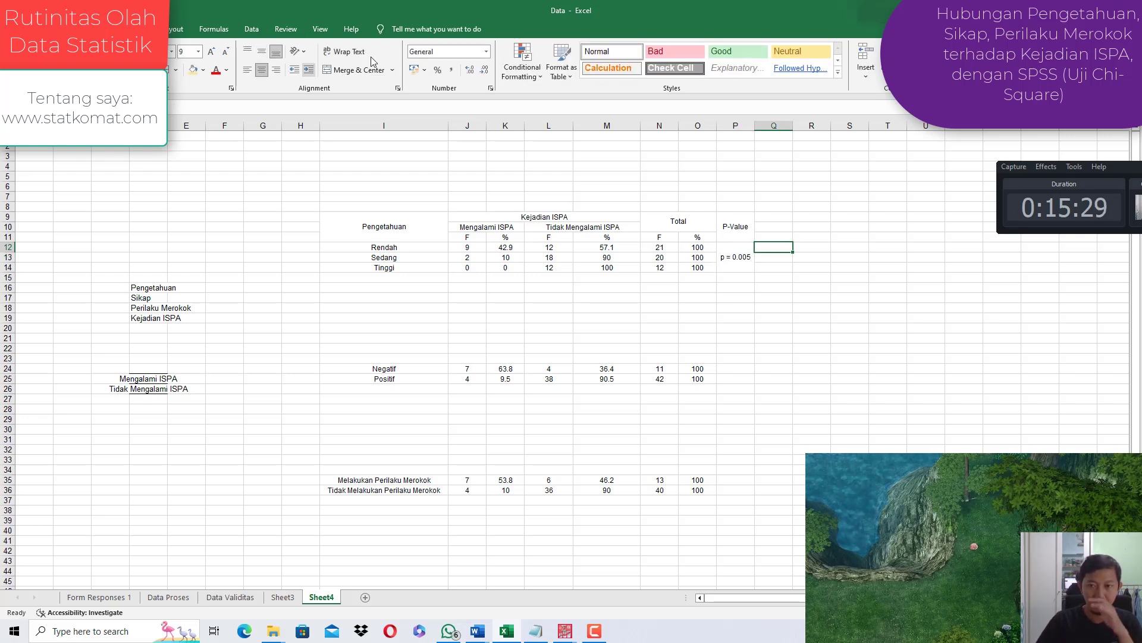
left_click_drag(754, 126, 776, 126)
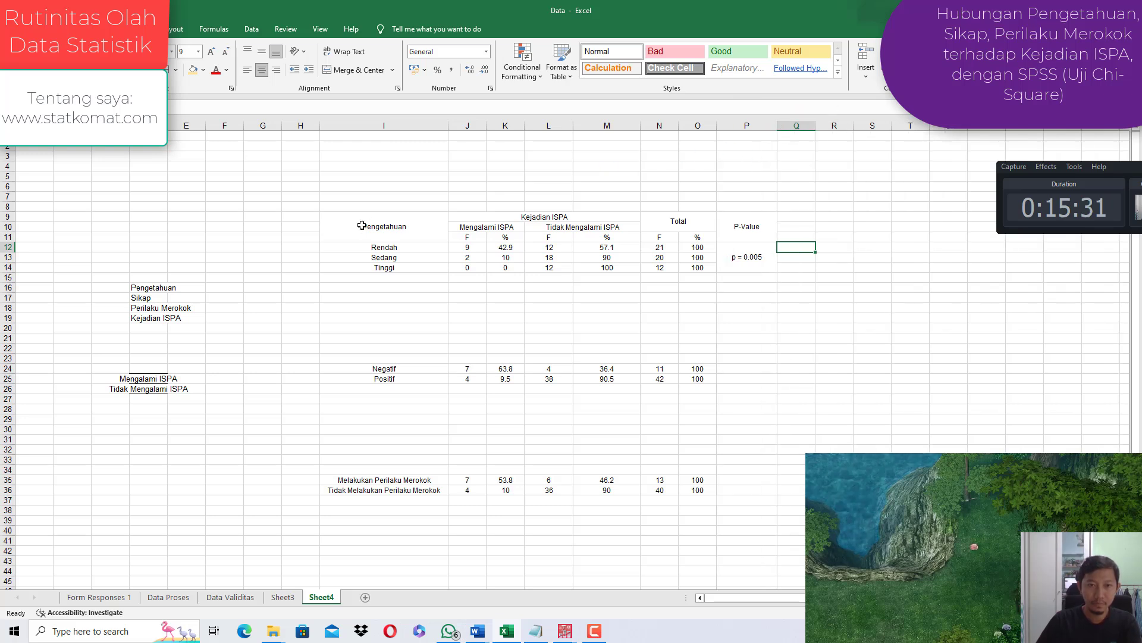
Step: Copy the Pengetahuan table's header block I9:P11 to cell I21, above the Negatif and Positif rows
left_click(394, 223)
left_click_drag(394, 222, 745, 220)
key("ctrl+c")
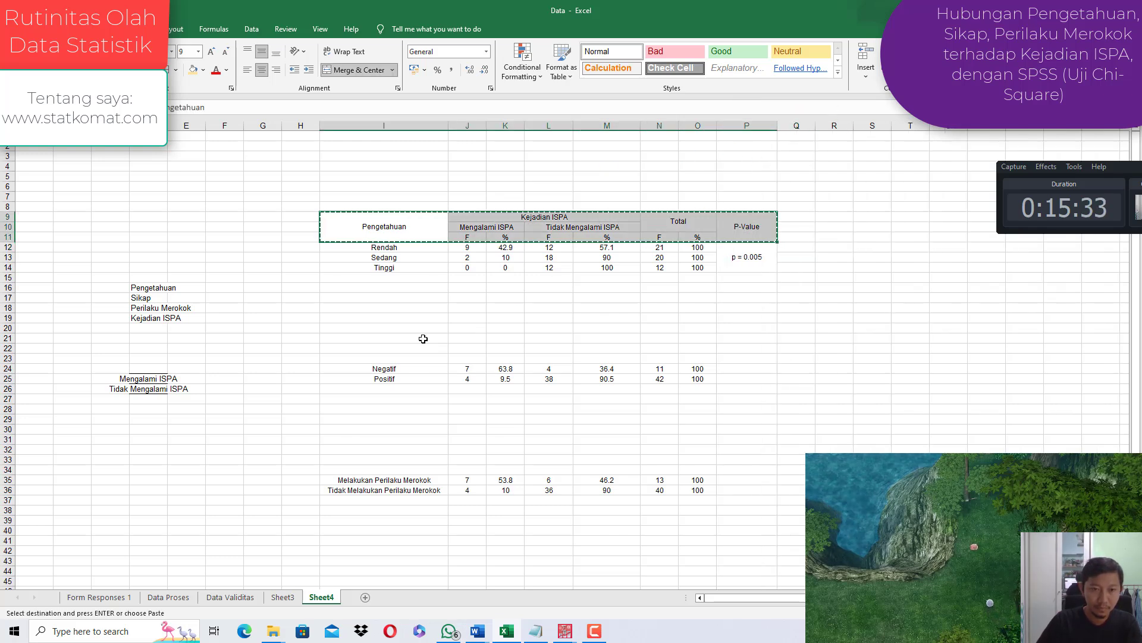
left_click(421, 337)
key("ctrl+v")
key("Escape")
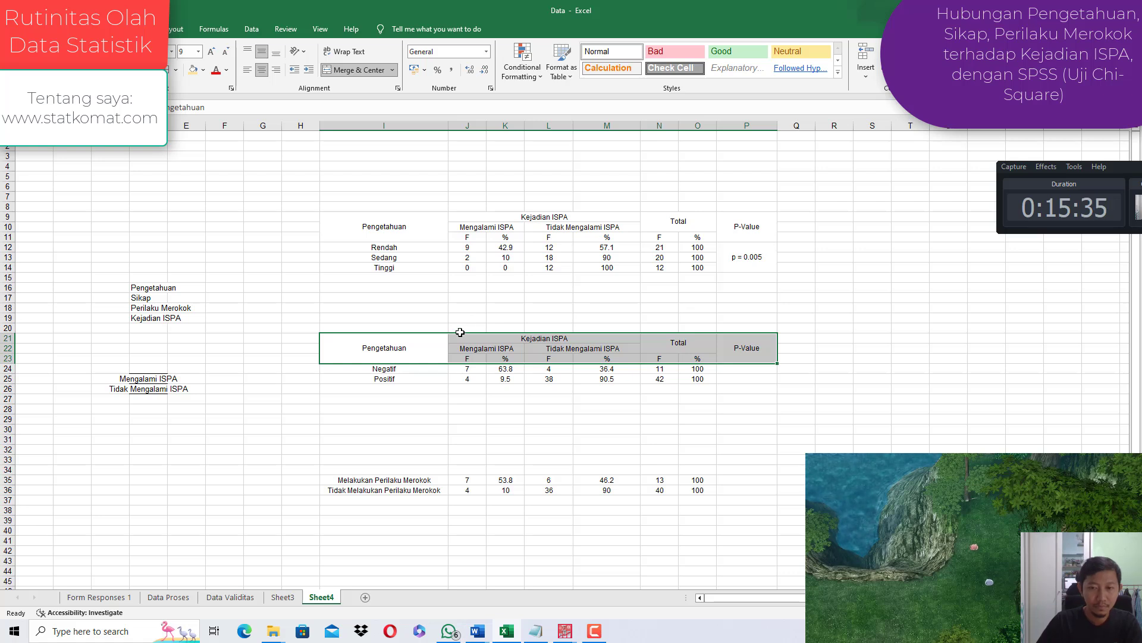
Step: Switch to the Lampiran SPSS document in Word and examine the Chi-Square Tests table for Sikap
left_click(748, 353)
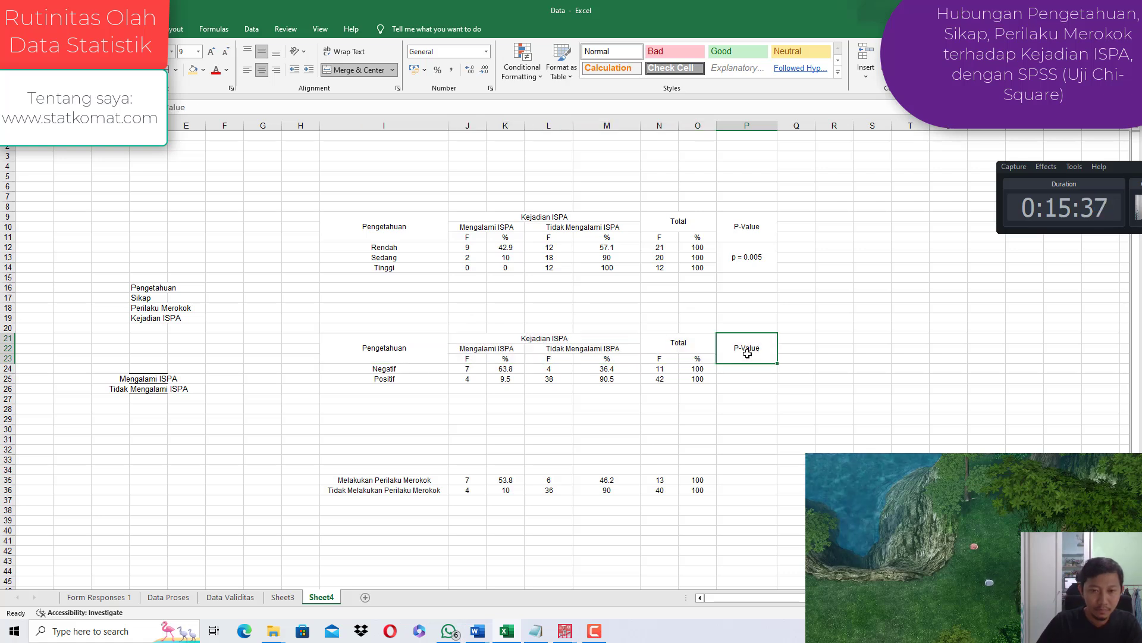
mouse_move(477, 630)
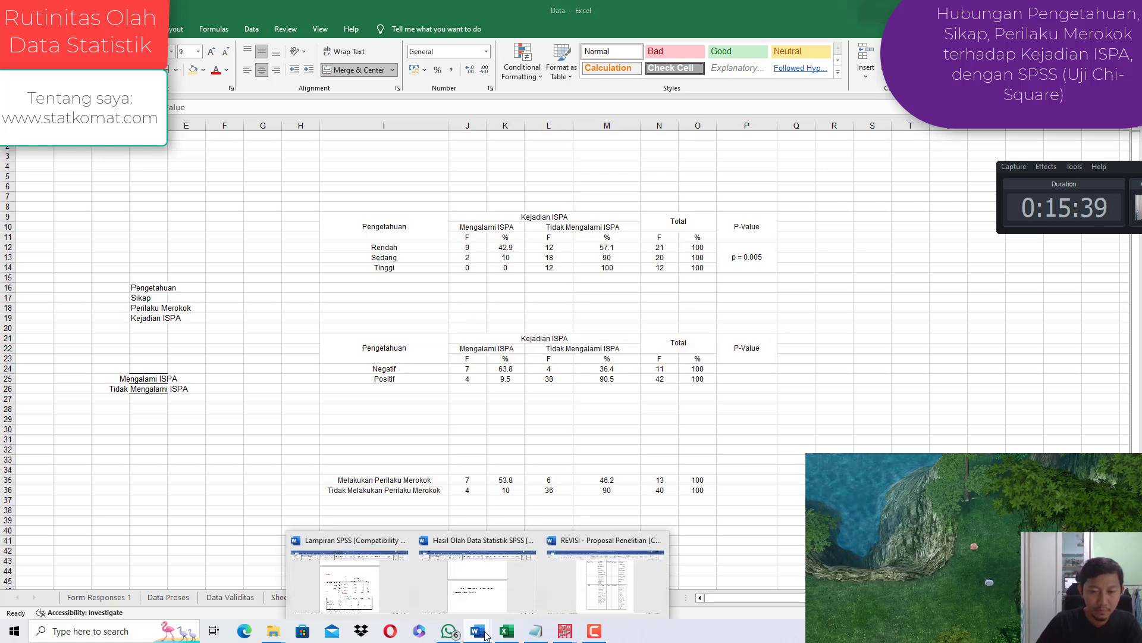
left_click(369, 571)
scroll(452, 502, "down", 12)
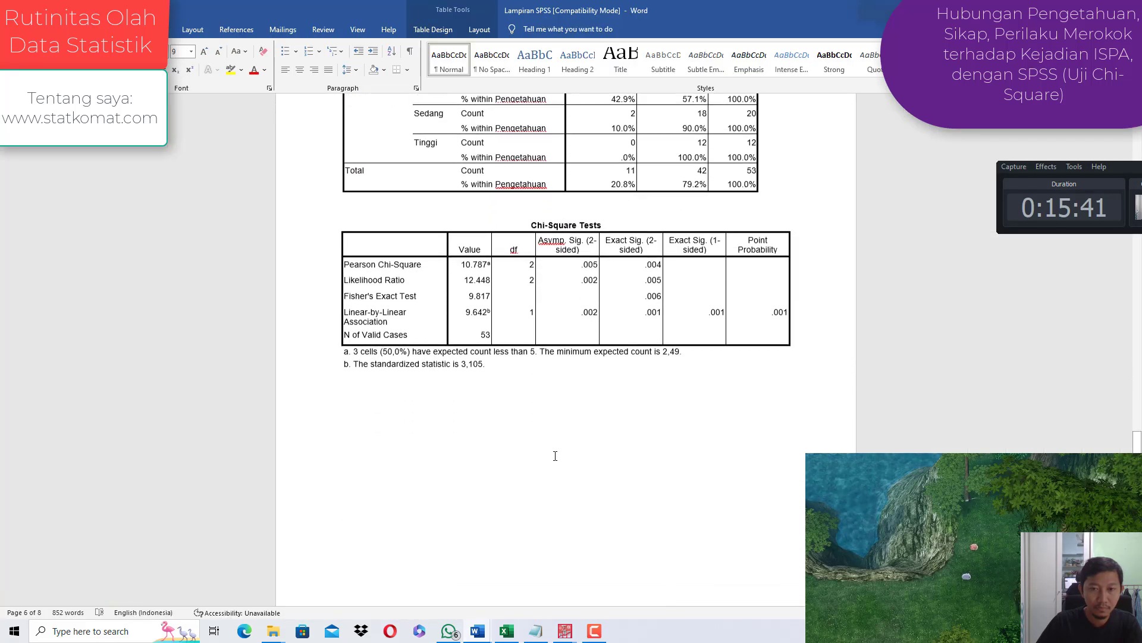
scroll(571, 452, "down", 3)
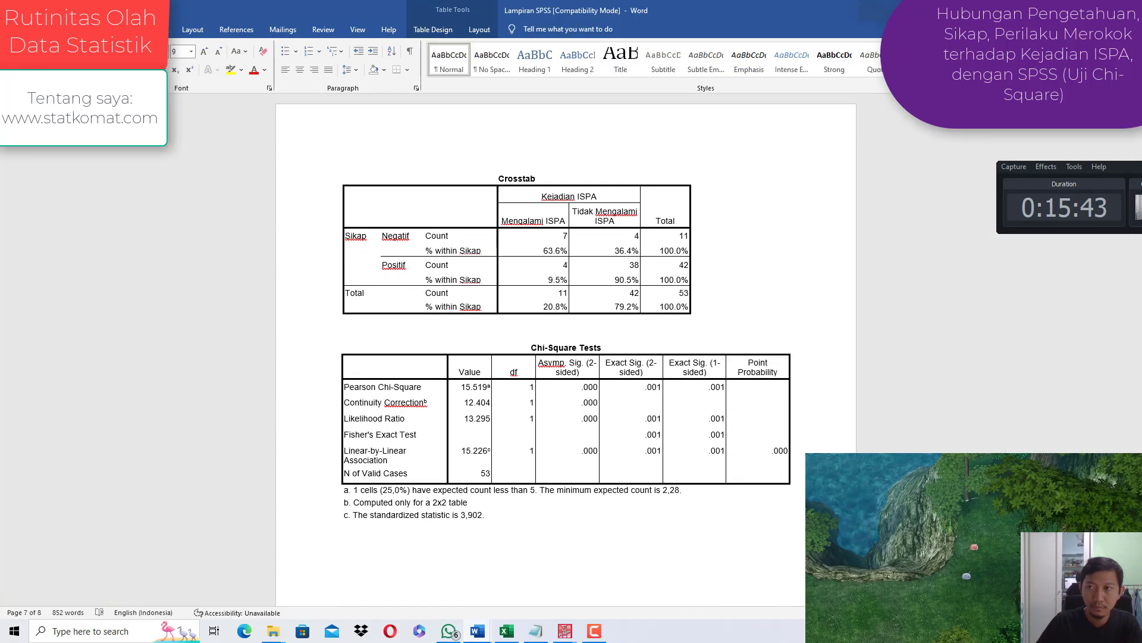
Step: Switch back to Excel, merge and center P24:P25 with middle alignment, and enter p = 0.000
key("alt+Tab")
left_click_drag(723, 369, 723, 379)
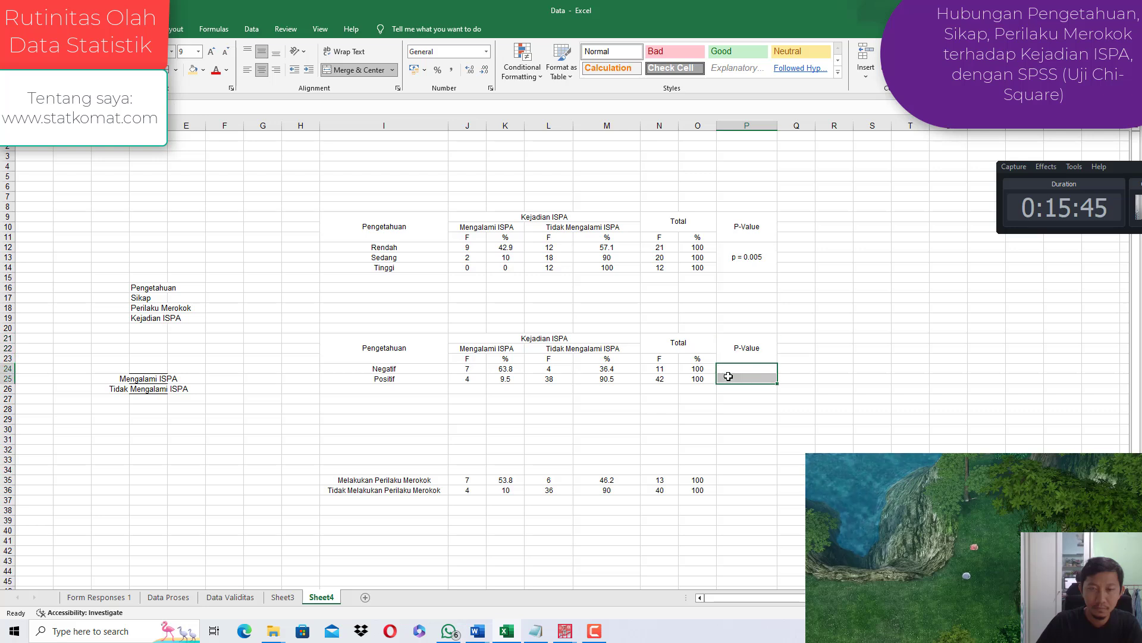
left_click(357, 70)
left_click(266, 53)
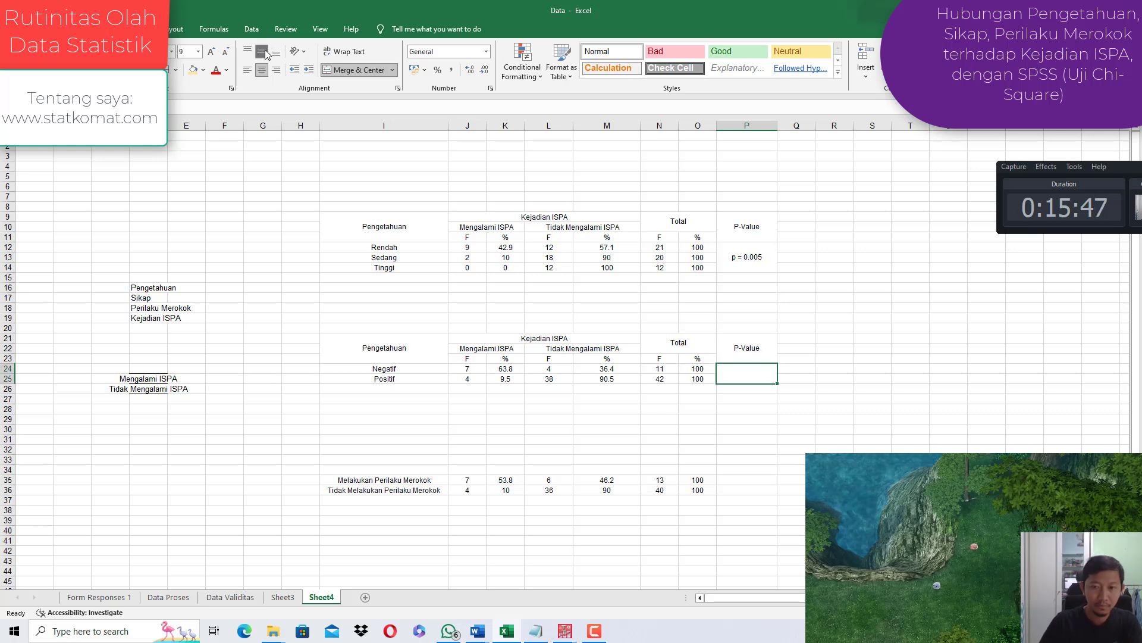
type("p = 0.0")
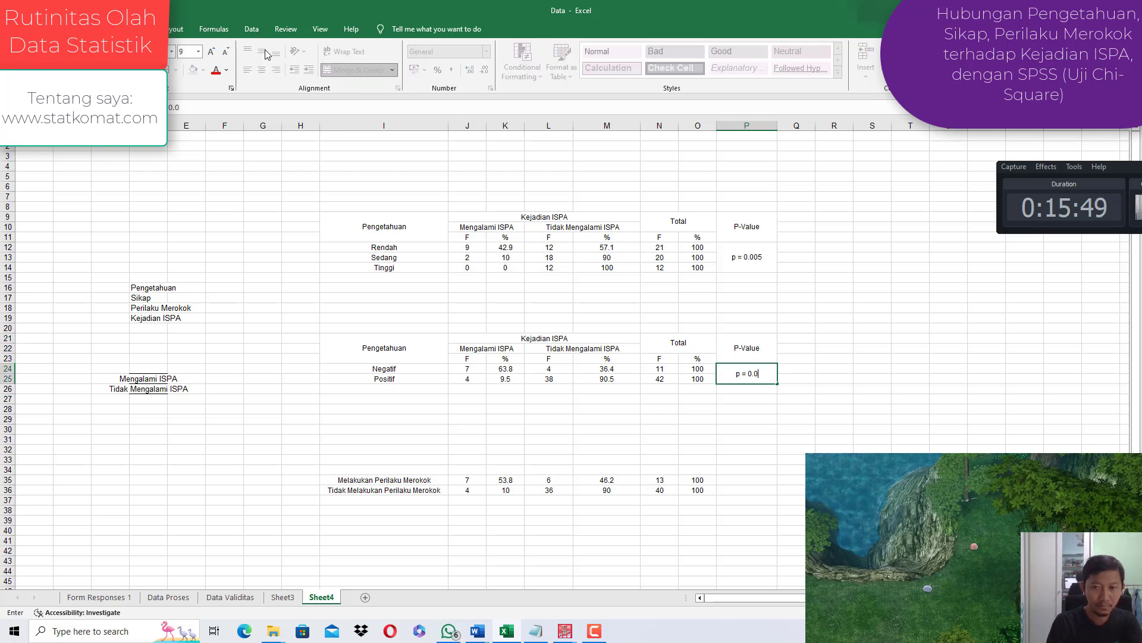
type("00")
key("Return")
Step: Copy the header block I21:P23 to cell I32, above the Melakukan Perilaku Merokok row
left_click(429, 345)
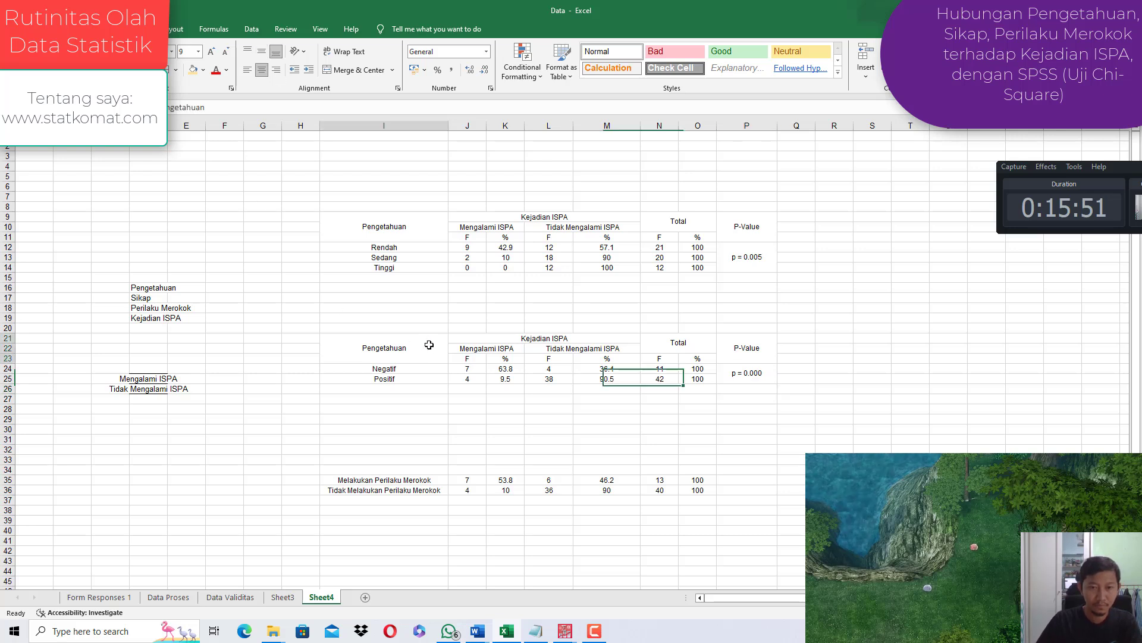
left_click_drag(429, 345, 747, 349)
key("ctrl+c")
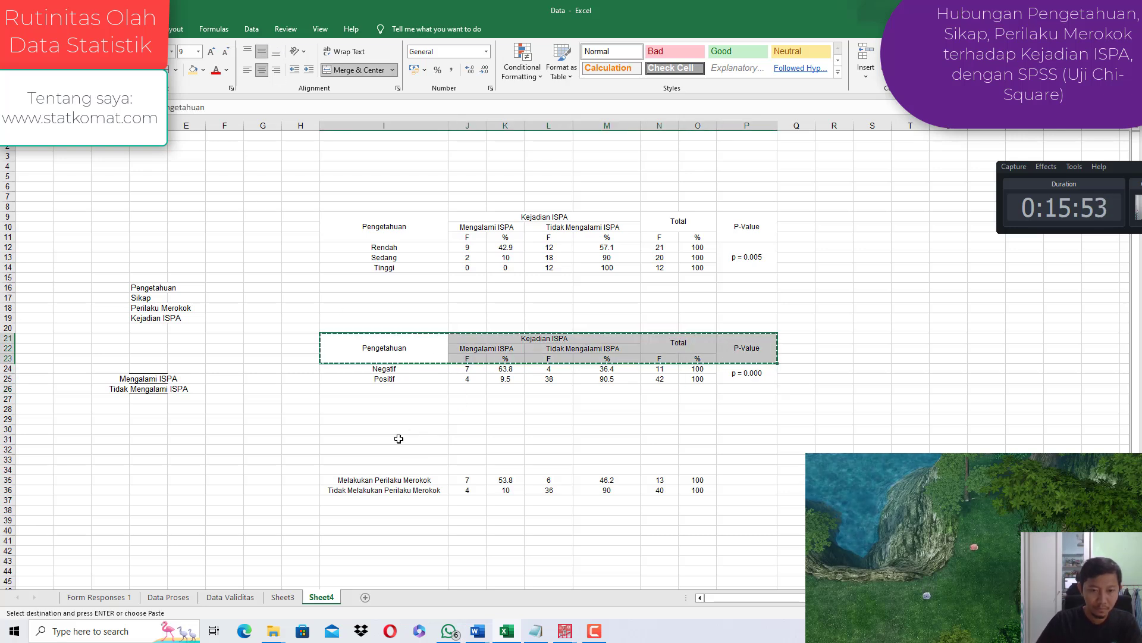
left_click(416, 449)
key("ctrl+v")
key("Escape")
Step: Change the row heading of the second table to Sikap and of the third table to Perilaku Merokok
left_click_drag(387, 378, 550, 398)
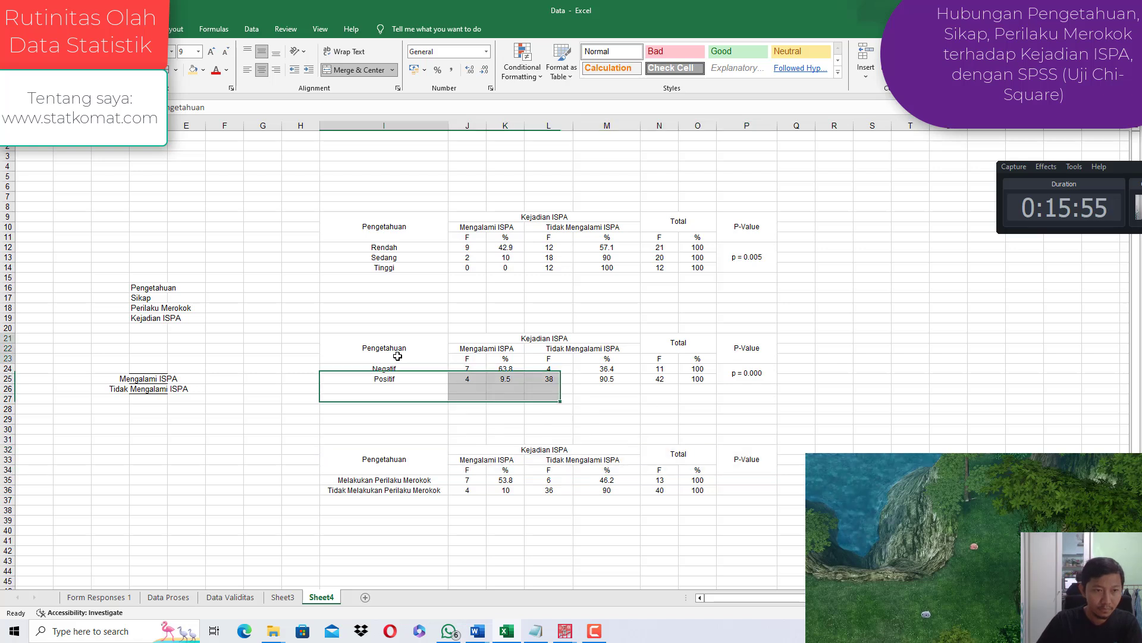
left_click(397, 356)
type("Sikap")
key("Tab")
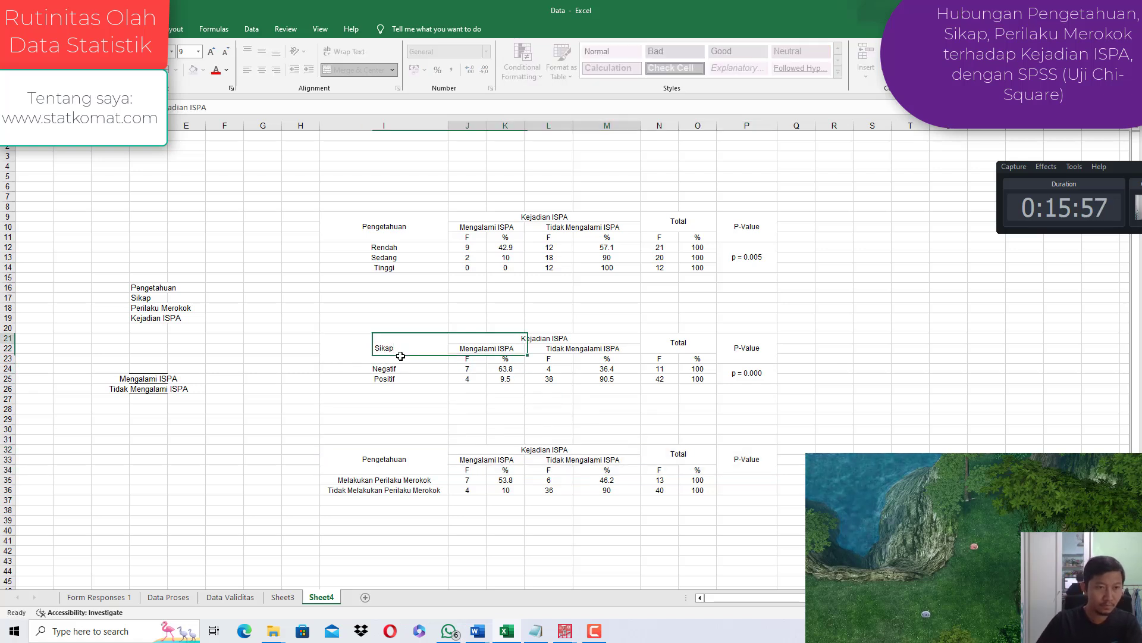
left_click(409, 454)
type("Perilaku Mer")
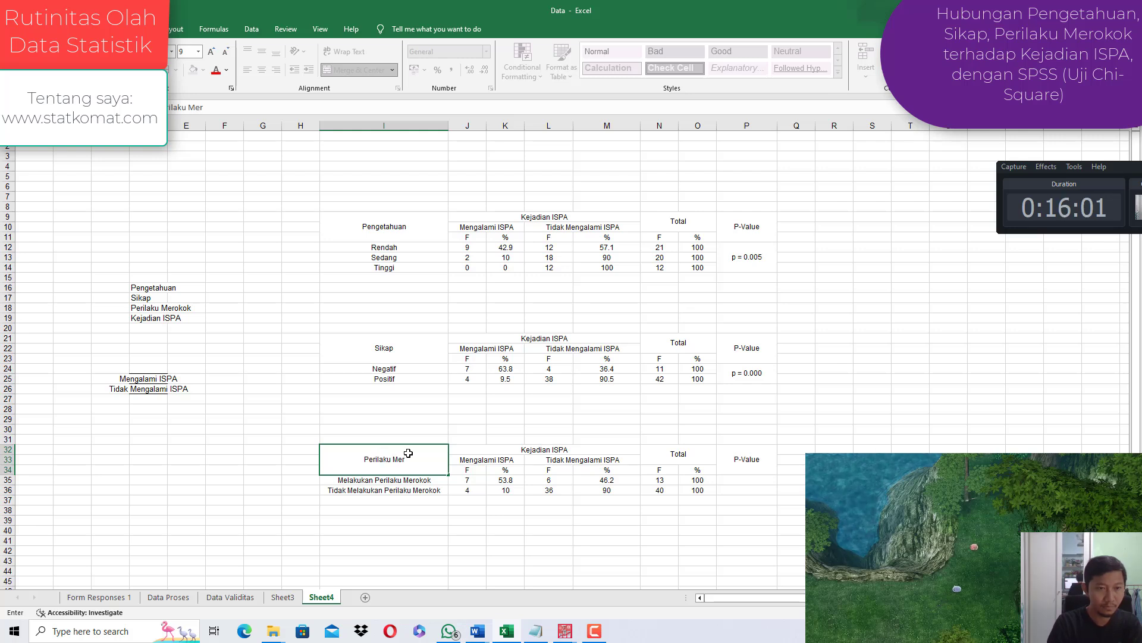
type("okok")
key("Tab")
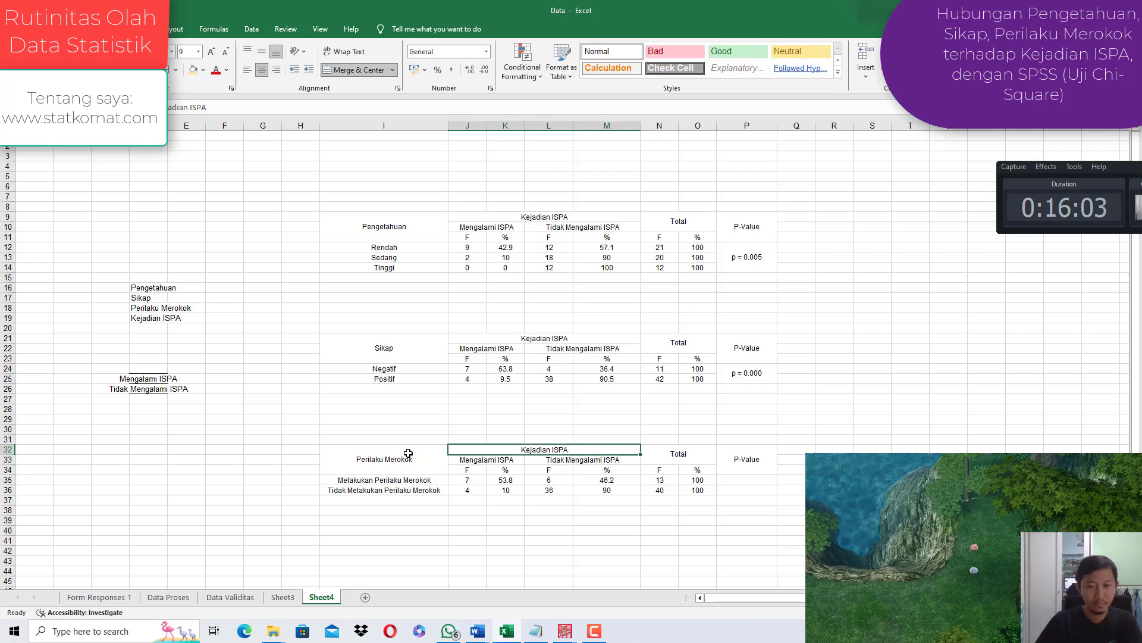
Step: Switch to the Lampiran SPSS document in Word and examine the Chi-Square Tests table for Perilaku Merokok
left_click(487, 634)
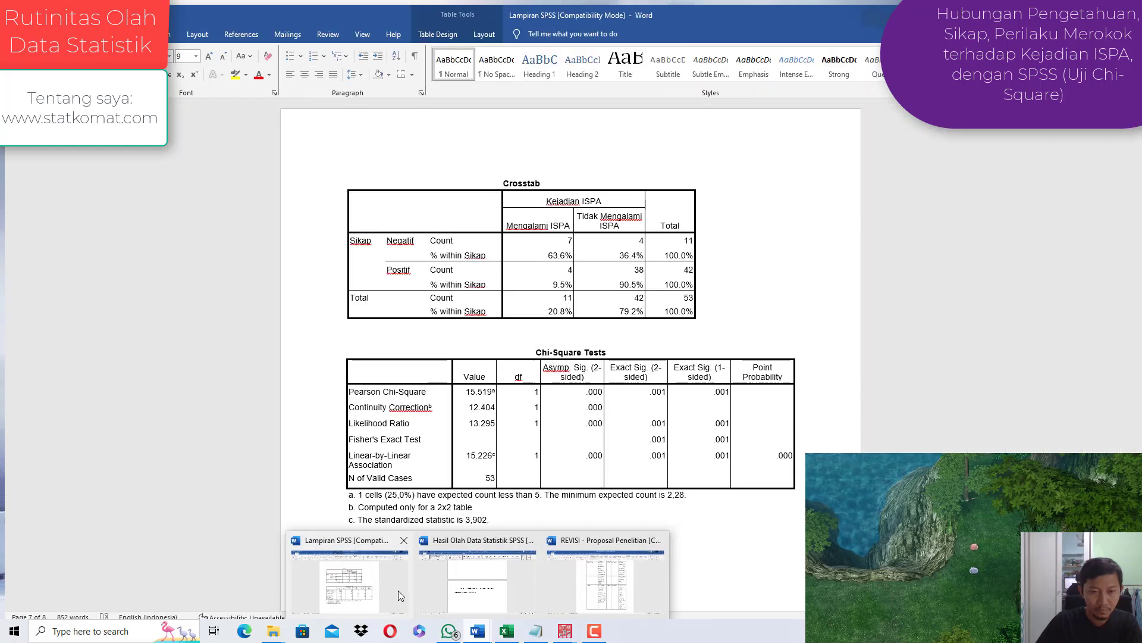
left_click(398, 591)
scroll(505, 484, "down", 5)
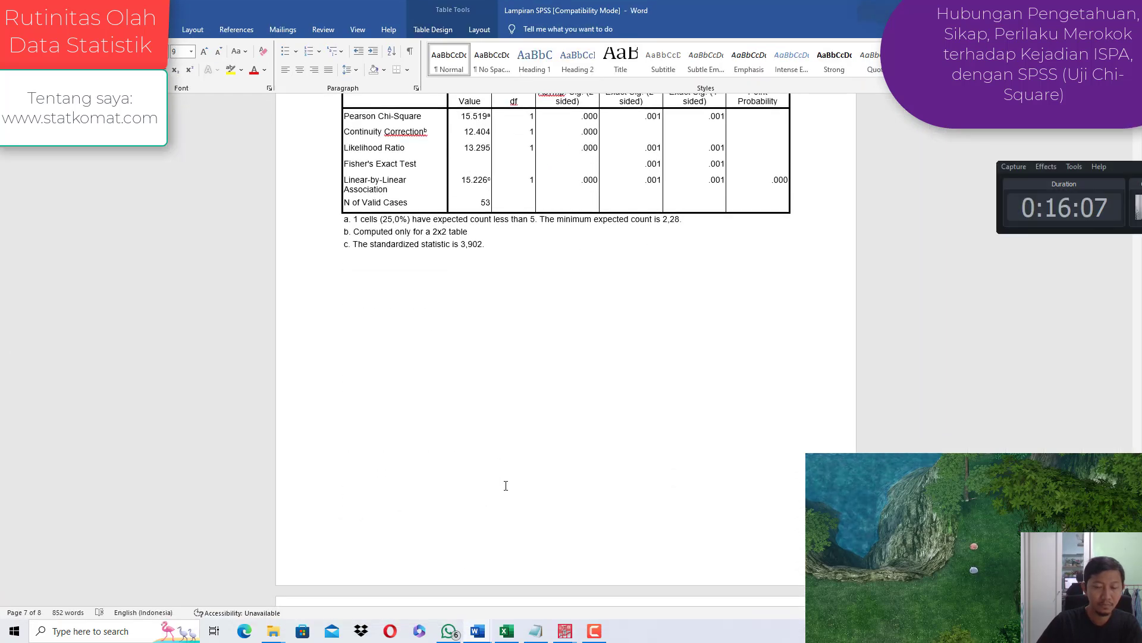
scroll(518, 484, "up", 7)
scroll(521, 485, "down", 4)
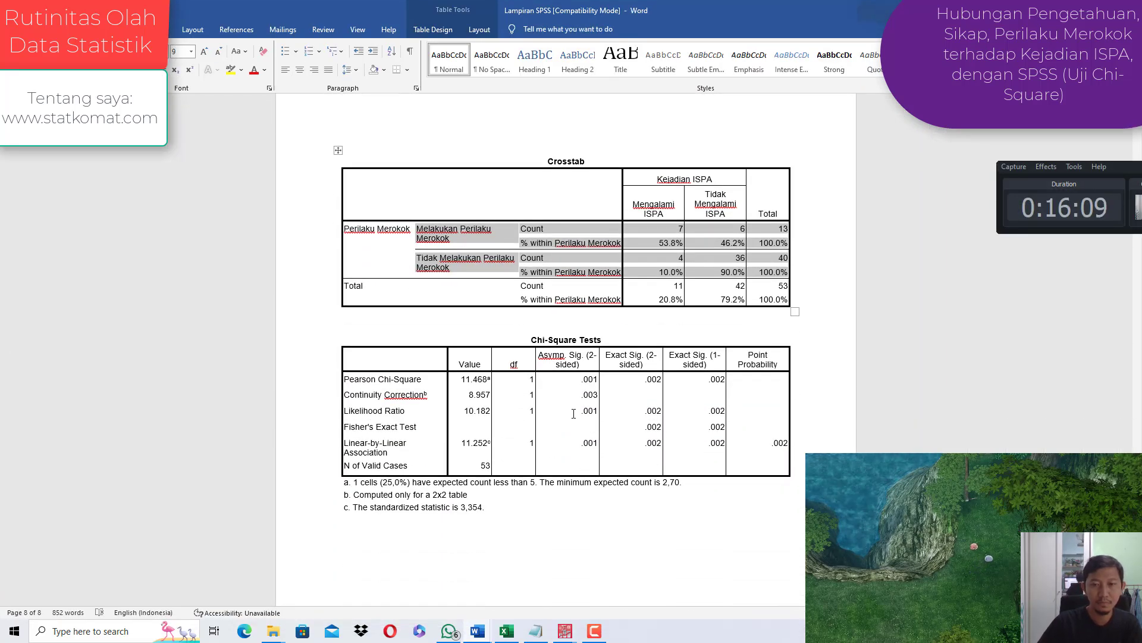
Step: Return to Excel, merge and center P35:P36 with middle alignment, and enter p = 0.001
key("alt+Tab")
left_click_drag(732, 482, 735, 491)
left_click(357, 70)
left_click(262, 53)
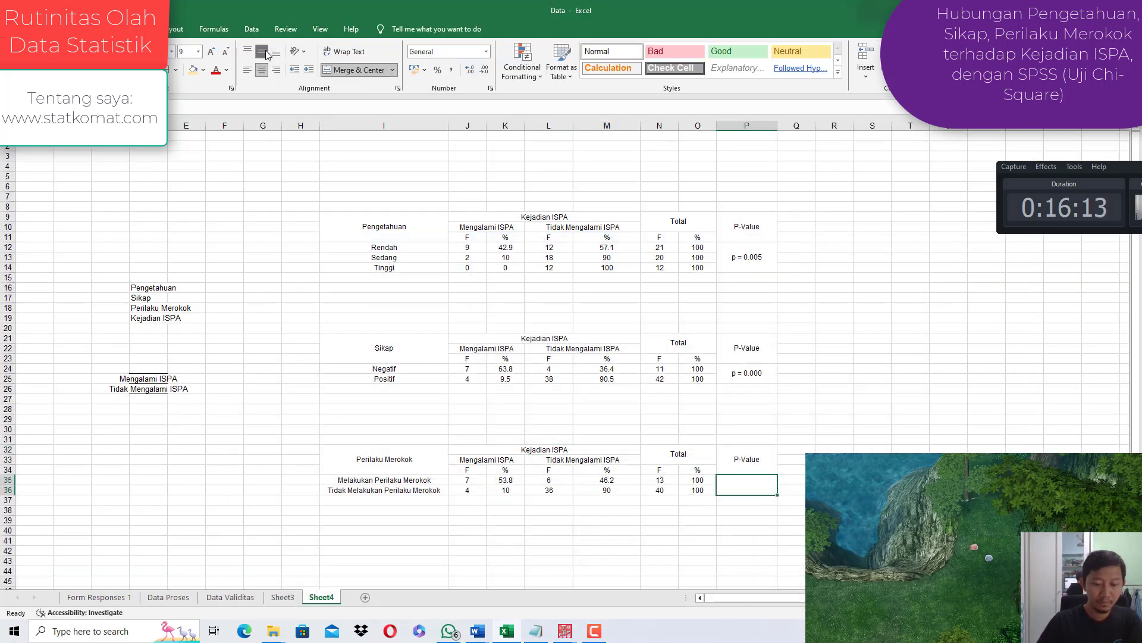
type("p = 0.001")
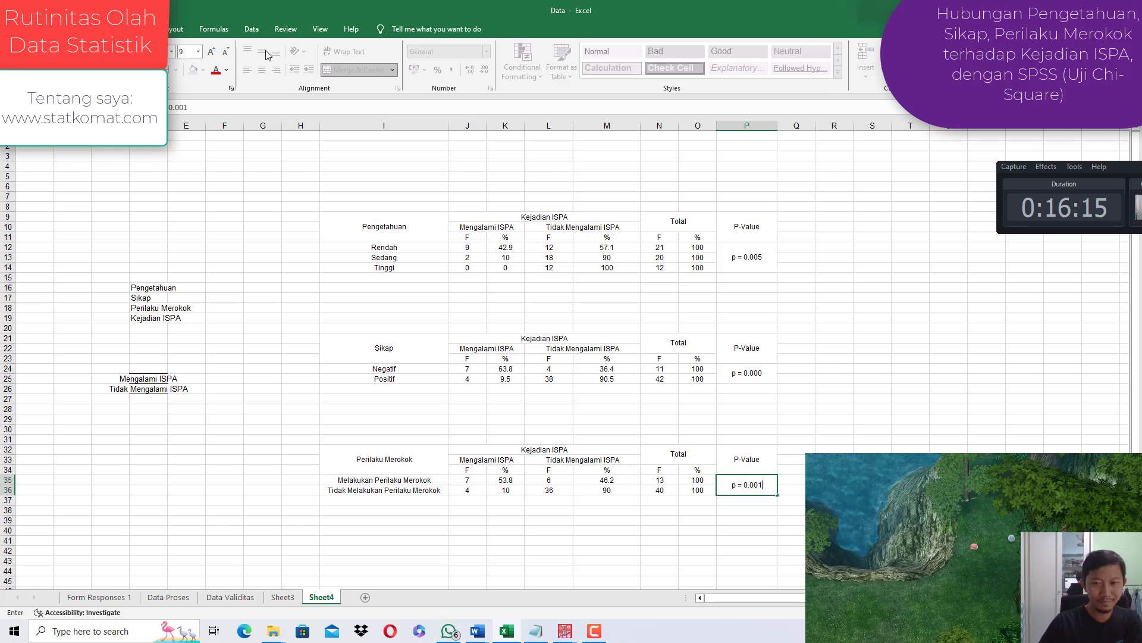
key("Tab")
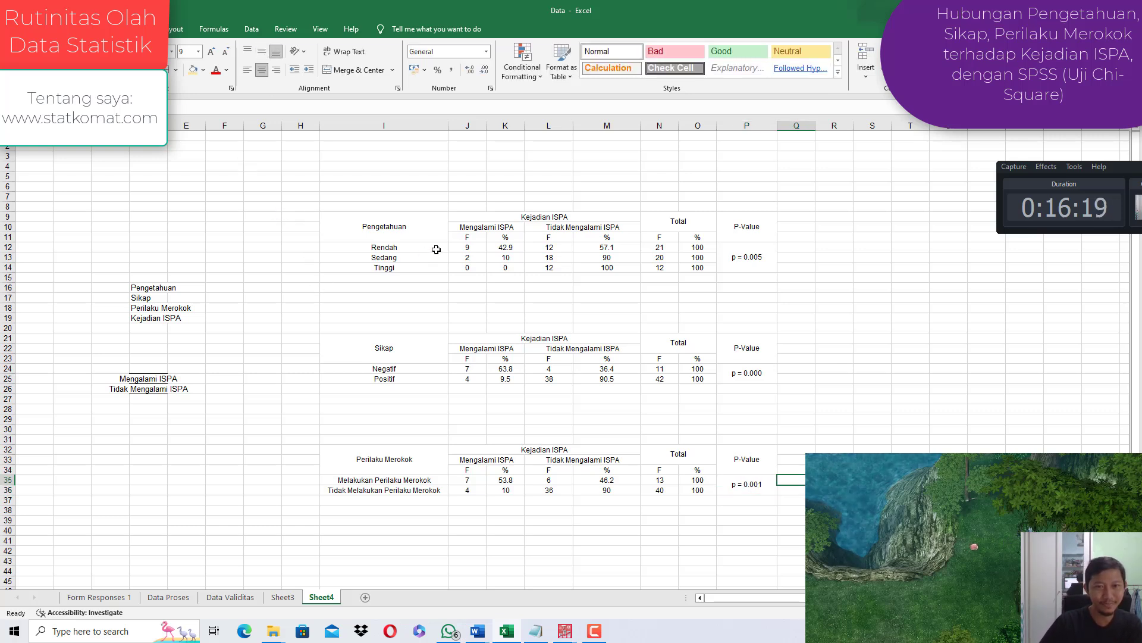
Step: Copy the Pengetahuan table I9:P14 and paste it under the Tabel 4.11 caption in Word's Hasil Olah Data Statistik SPSS document
left_click_drag(437, 250, 749, 235)
key("ctrl+c")
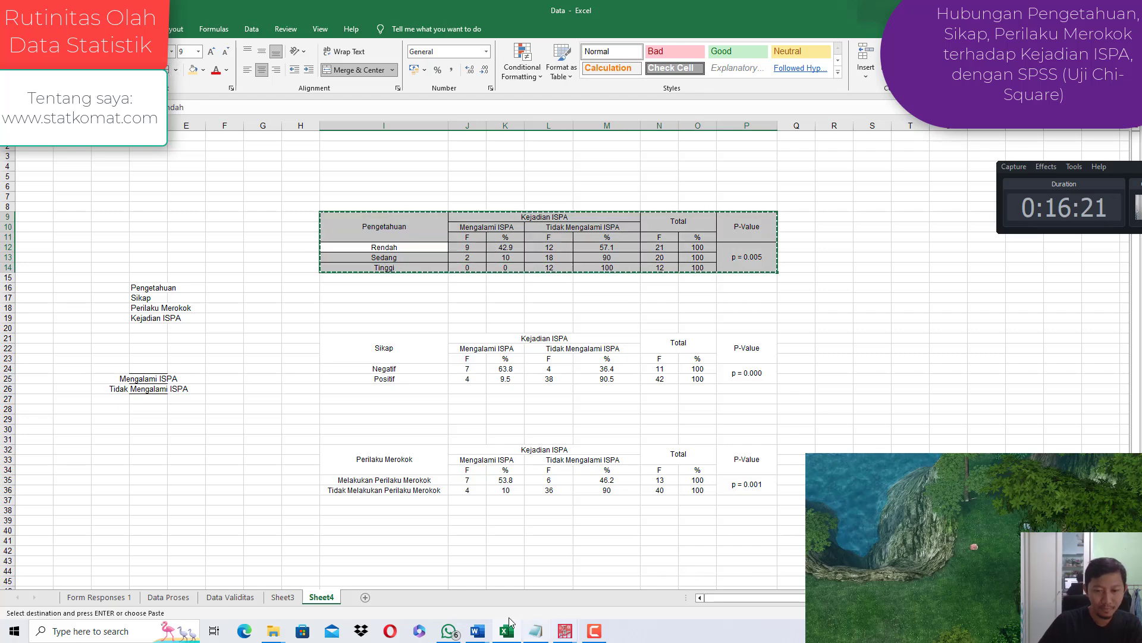
mouse_move(478, 630)
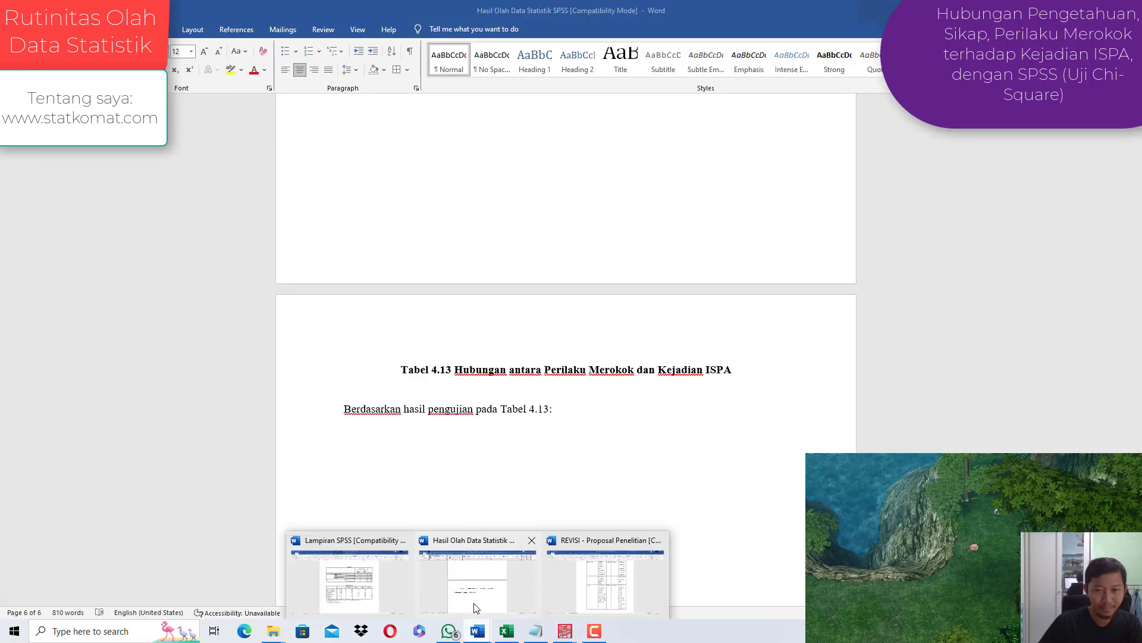
left_click(476, 607)
scroll(583, 476, "up", 10)
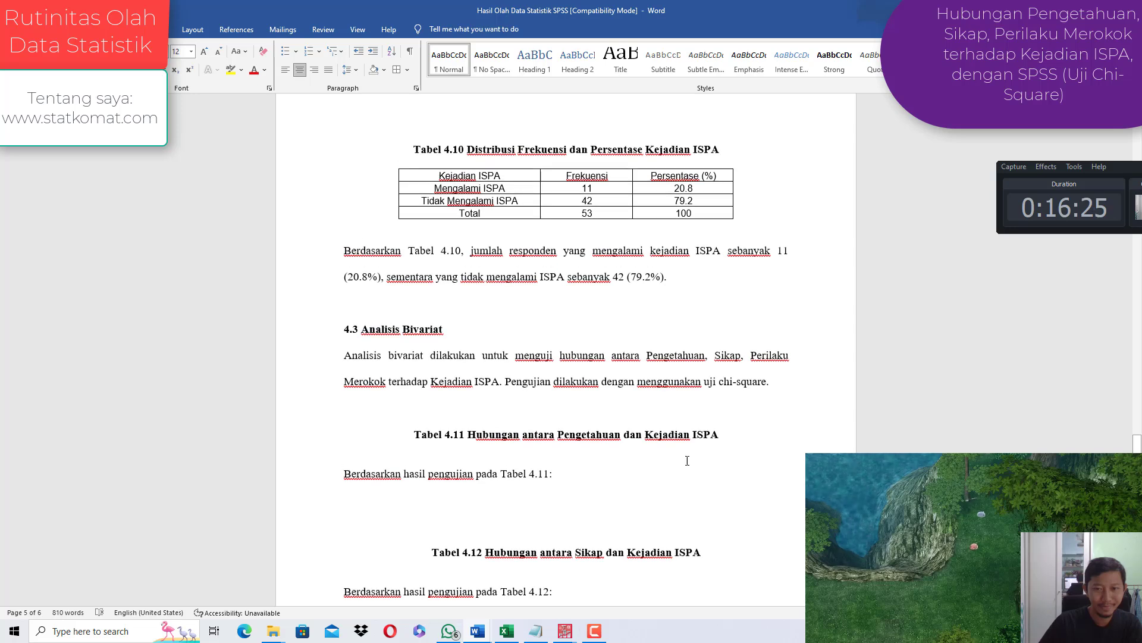
key("Return")
key("ctrl+v")
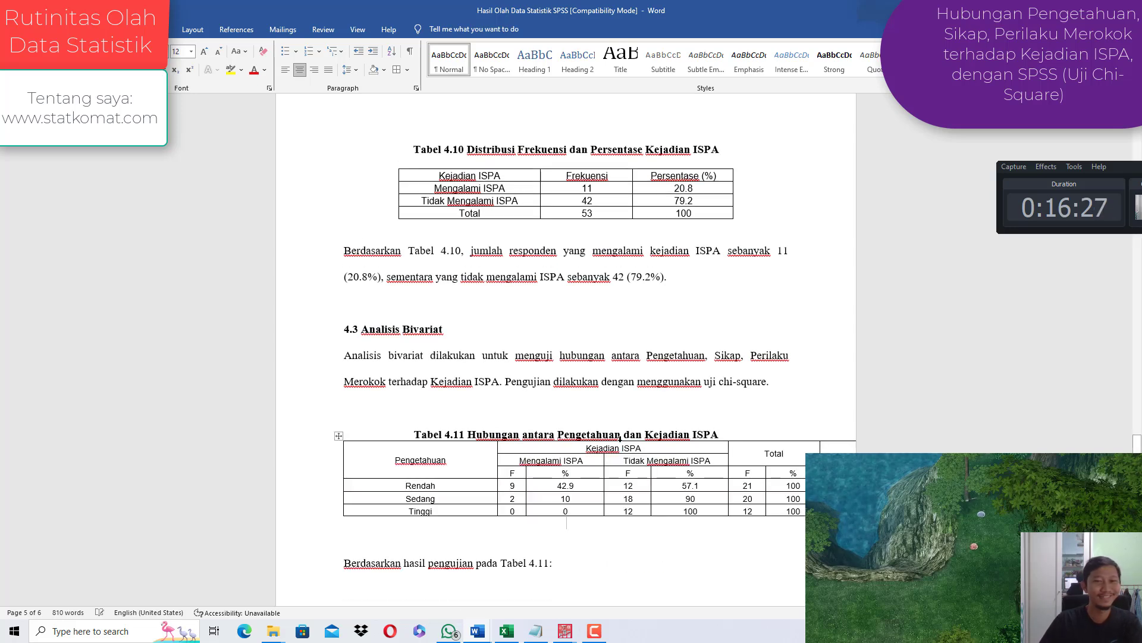
Step: AutoFit the pasted Pengetahuan table to the window and center it on the page
right_click(339, 438)
mouse_move(422, 370)
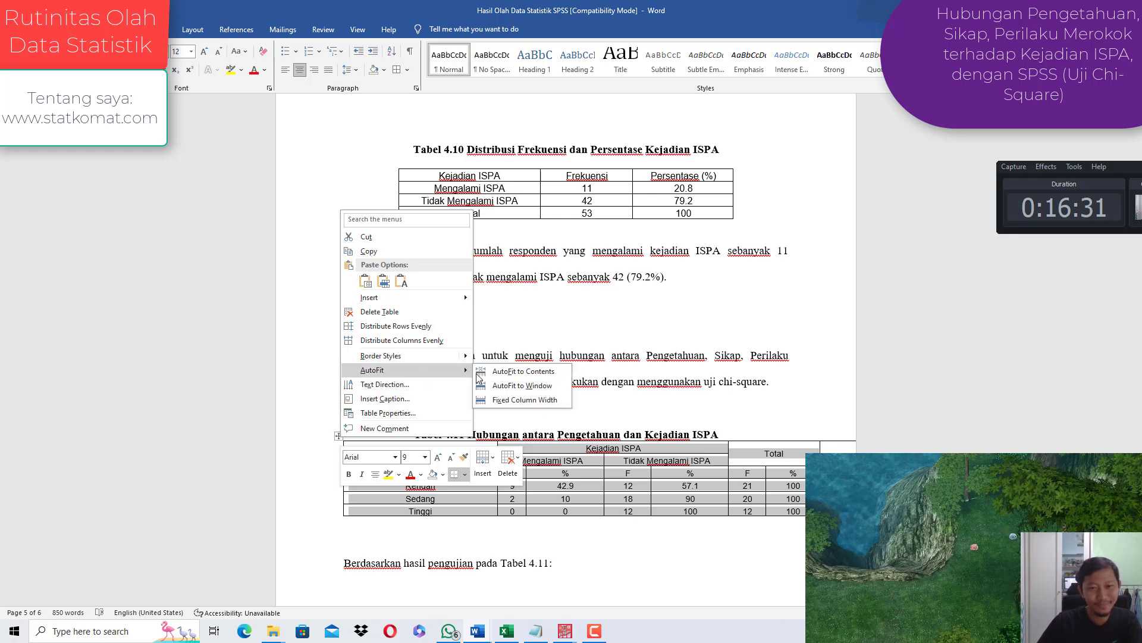
left_click(511, 385)
left_click(476, 355)
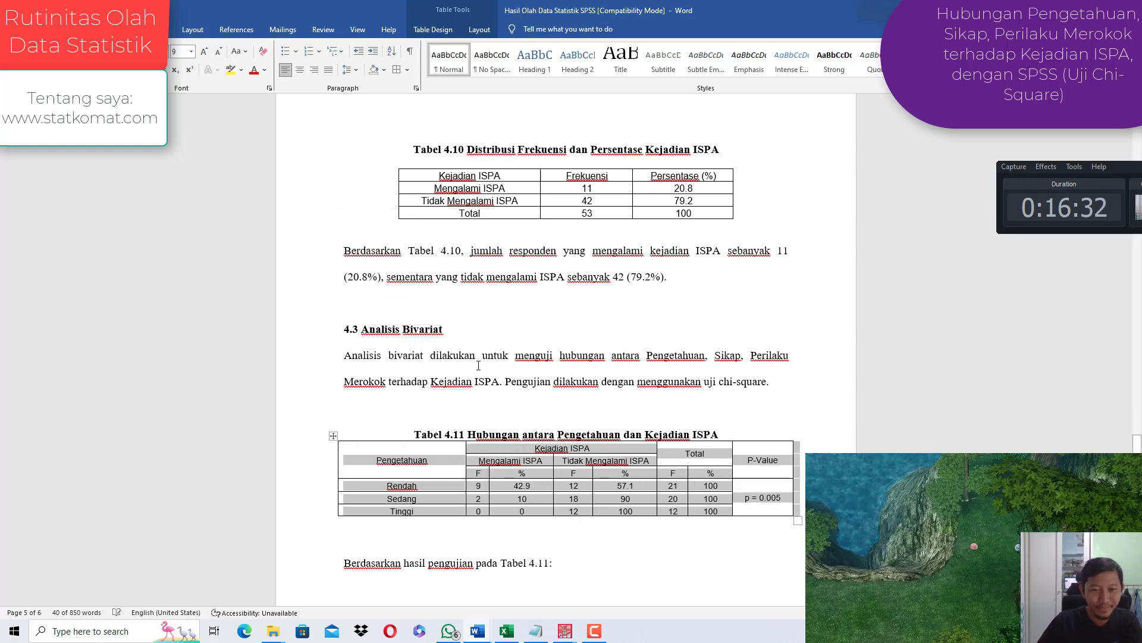
left_click(332, 437)
Step: Try removing the blank line between the Tabel 4.11 table and the paragraph below it
scroll(543, 418, "down", 2)
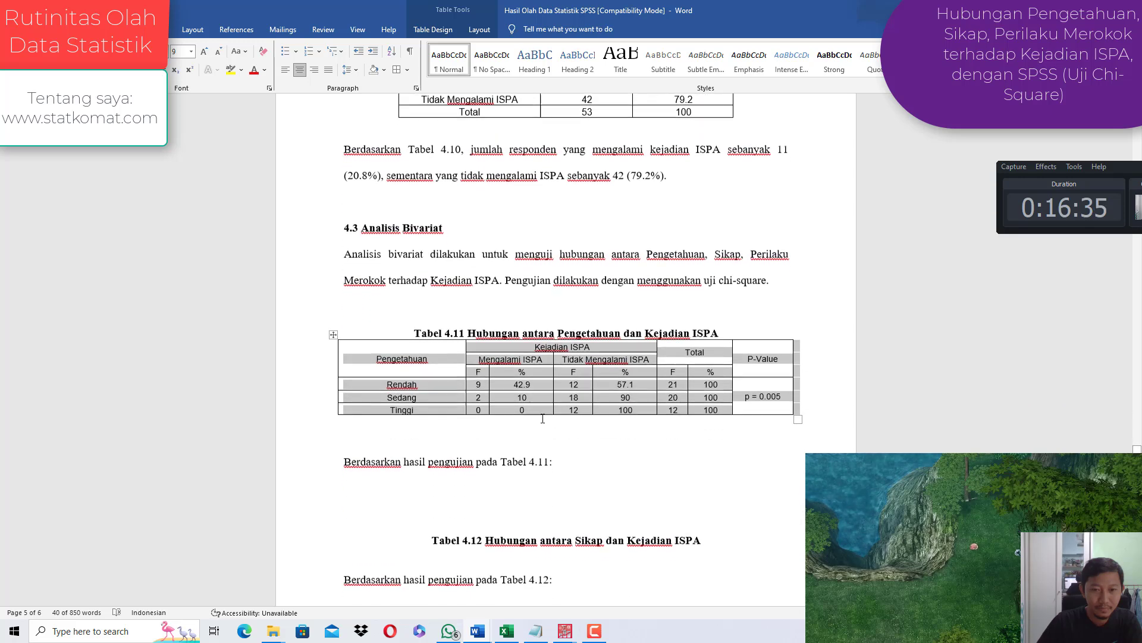
left_click(538, 434)
key("Delete")
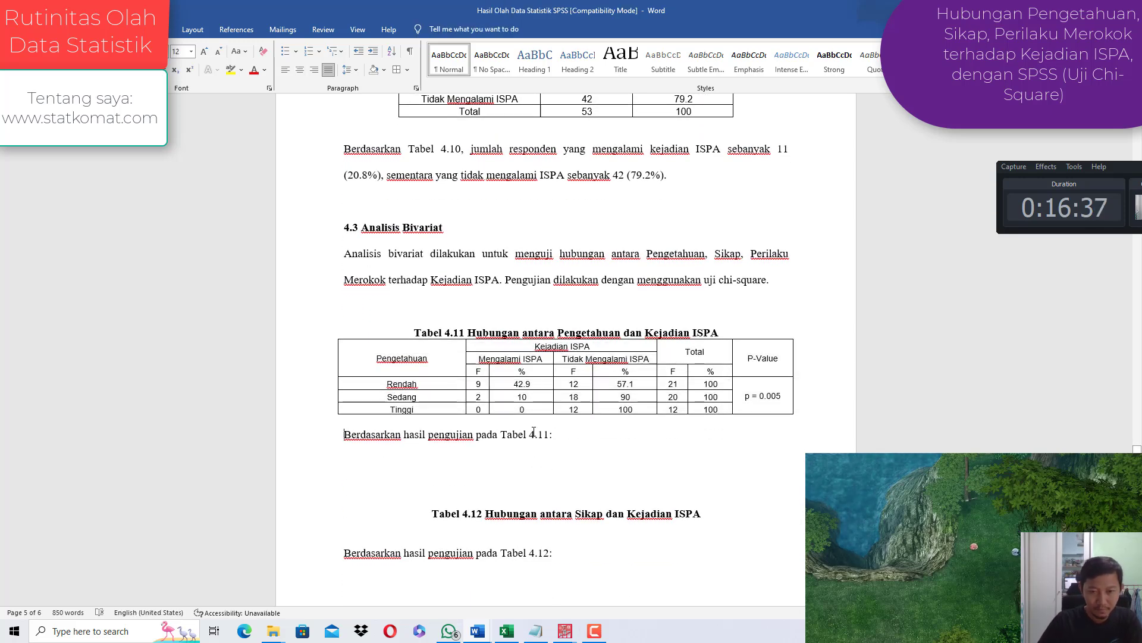
key("Return")
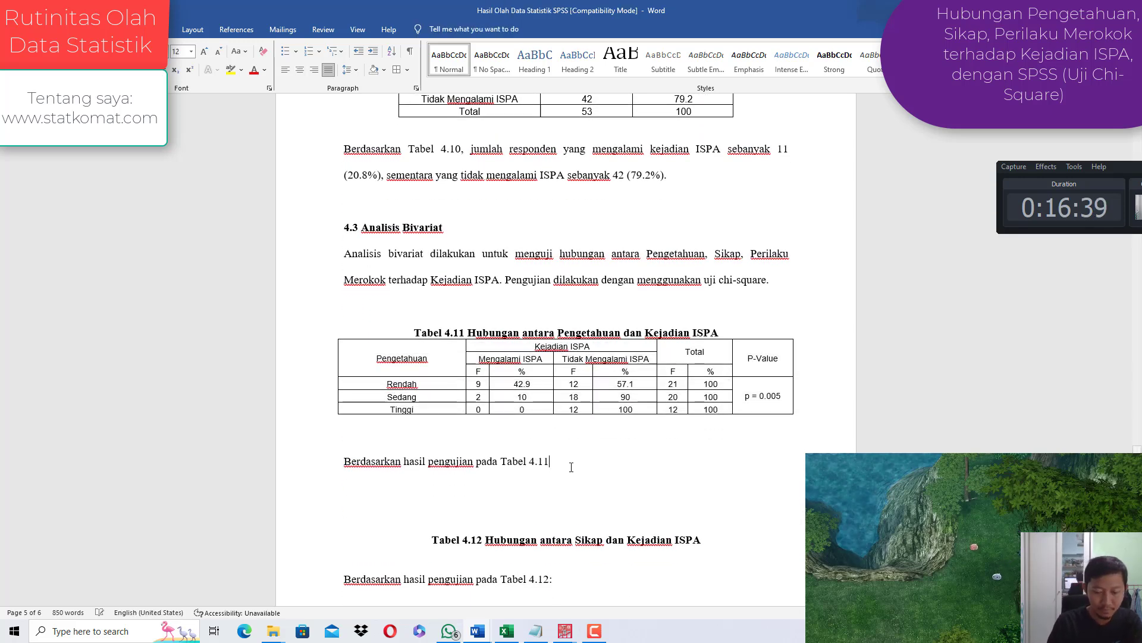
Step: Complete the Tabel 4.11 sentence with ", diperoleh nilai p = 0.005 < 0.05, maka disimpulkan terdapat hubungan yang signifikan antara pengetahuan dan kejadian ISPA."
type("diperoleh nilai p = 0.005 < 0.05, ma")
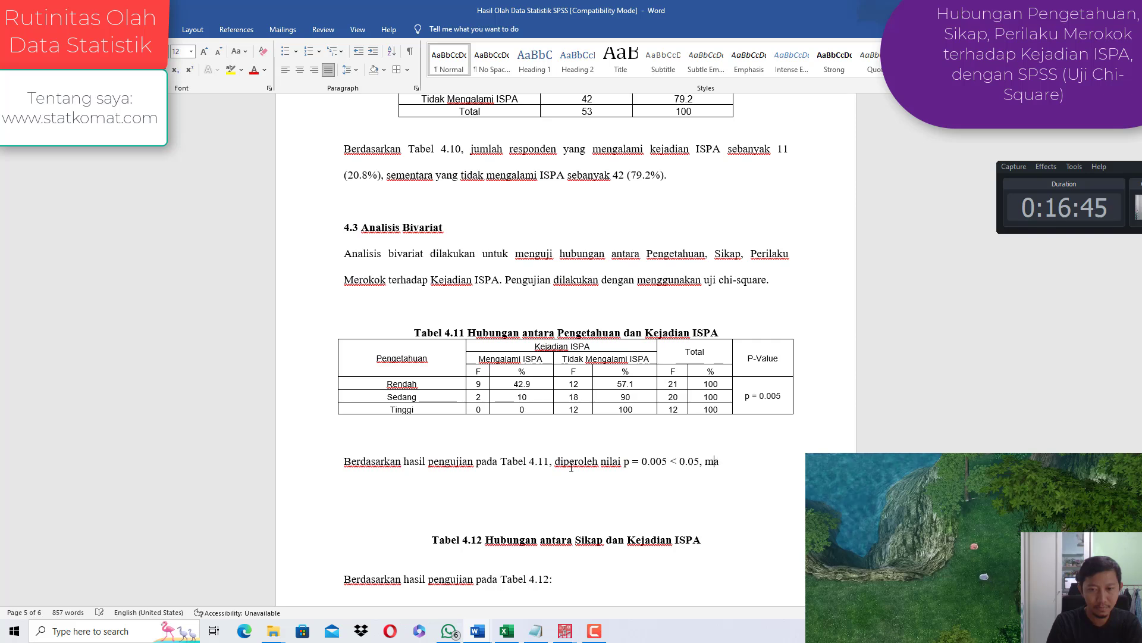
type("n te")
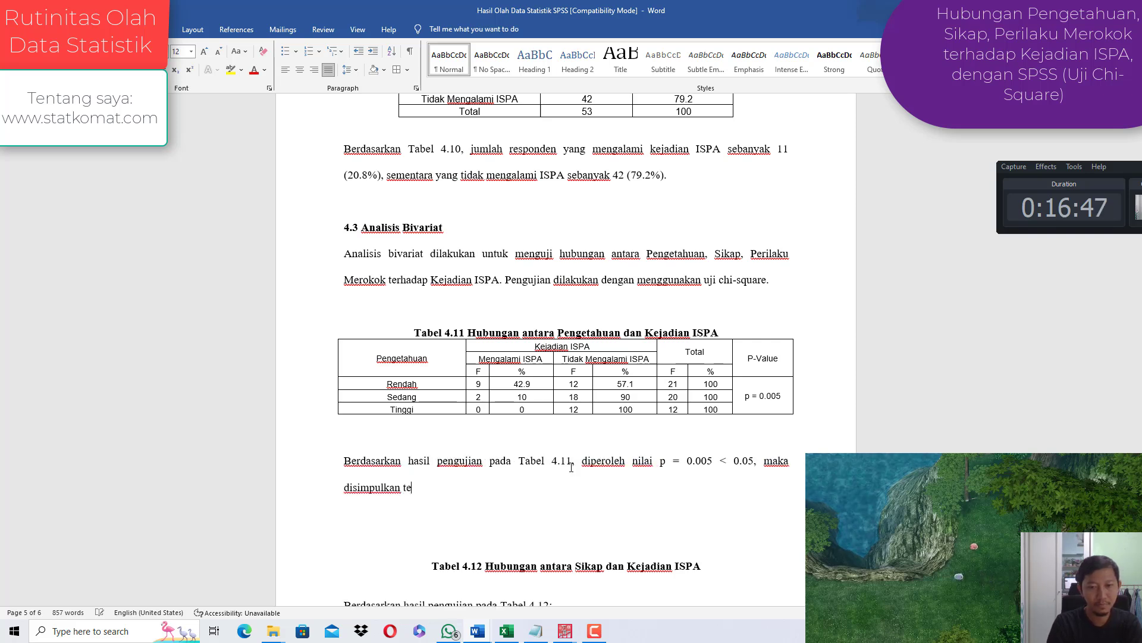
type("rdapat hubungan yan")
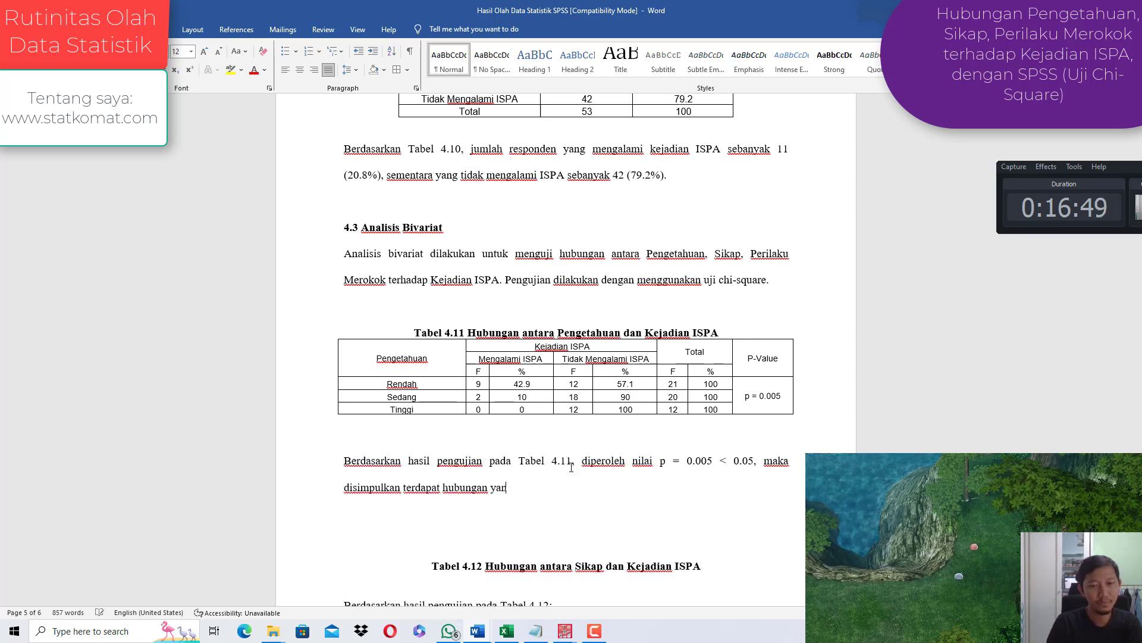
type("g signifikan")
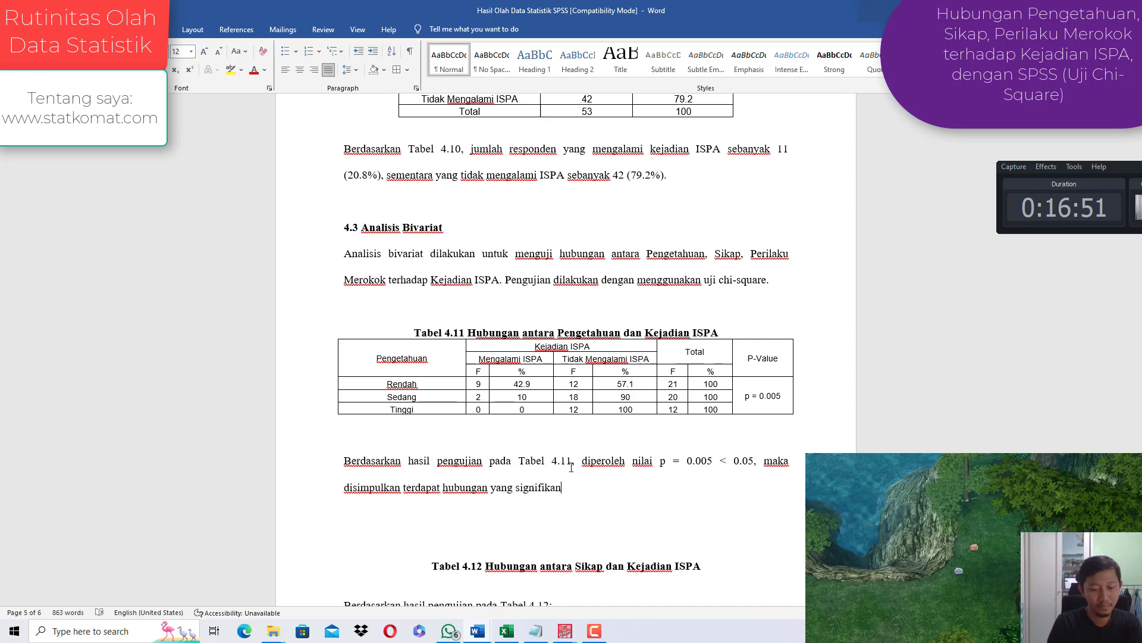
type(" antara pengetahua")
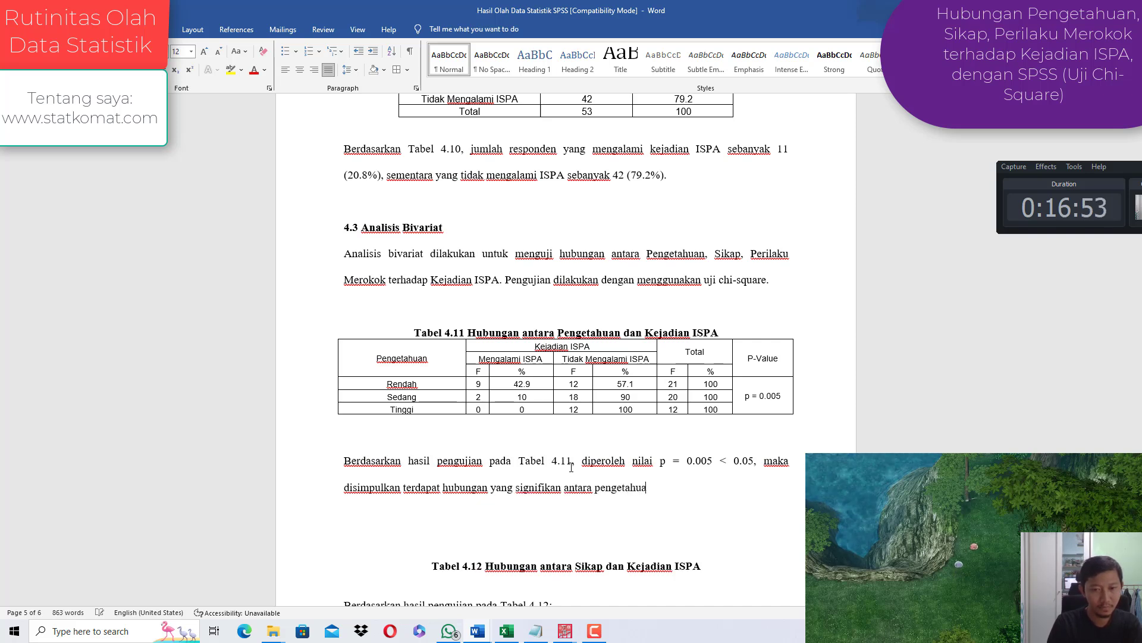
type("n dan kejadian ISPA.")
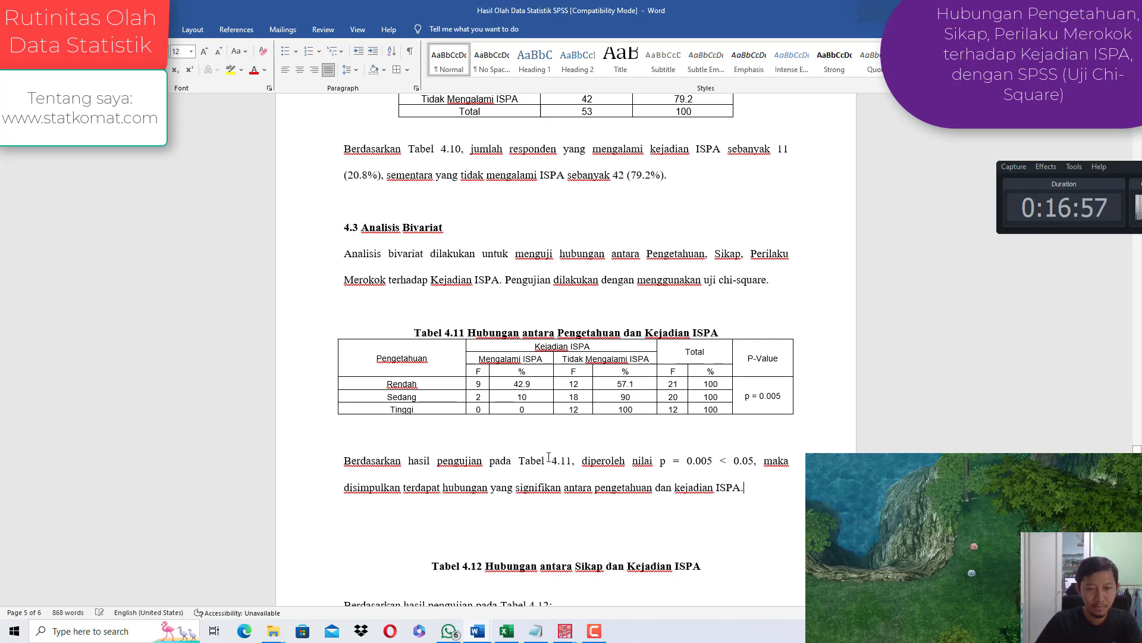
Step: Break the Tabel 4.11 caption onto a new line before "Pengetahuan dan Kejadian ISPA"
left_click(559, 329)
key("Return")
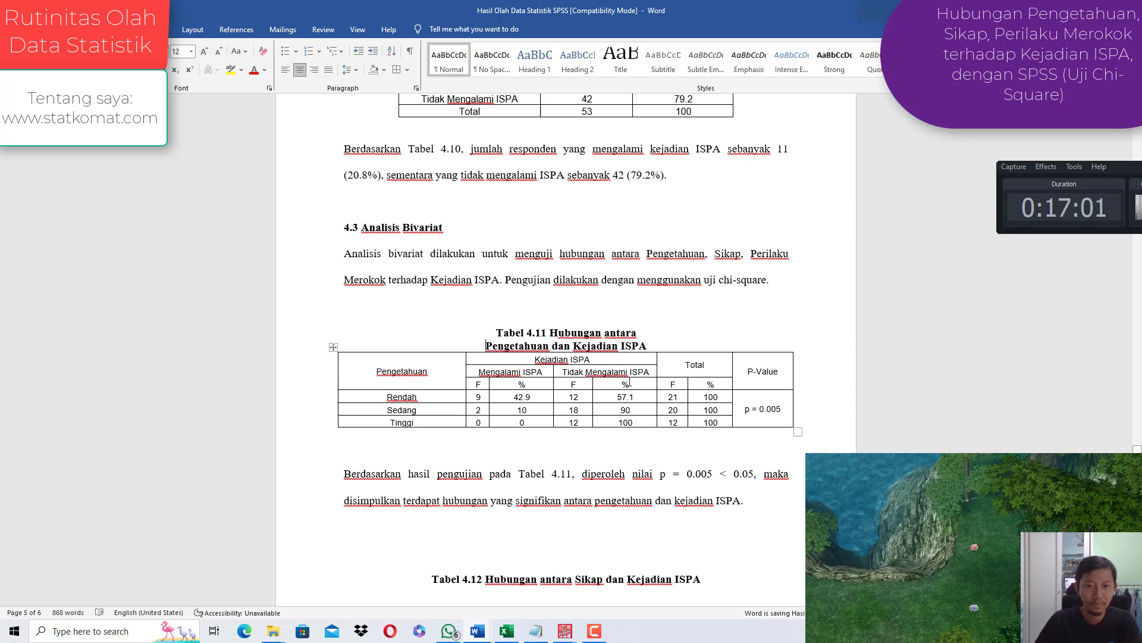
Step: Replace the unfinished Tabel 4.12 sentence with a copy of the Tabel 4.11 interpretation and change its table number to 4.12
triple_click(759, 512)
key("ctrl+c")
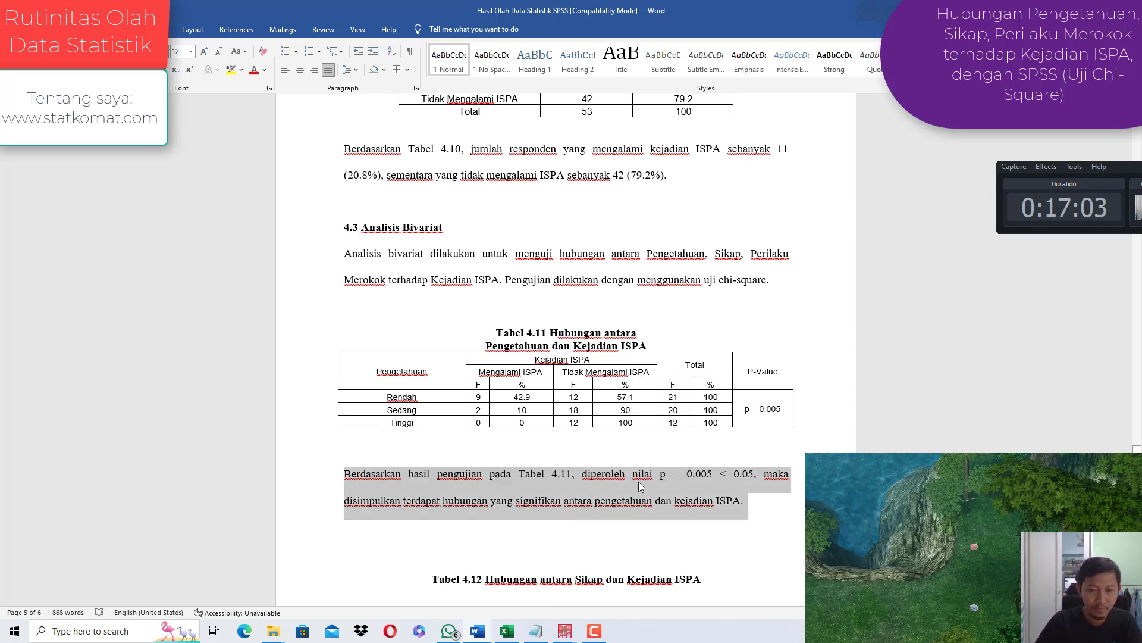
scroll(638, 480, "down", 3)
scroll(643, 487, "down", 5)
left_click_drag(554, 316, 327, 316)
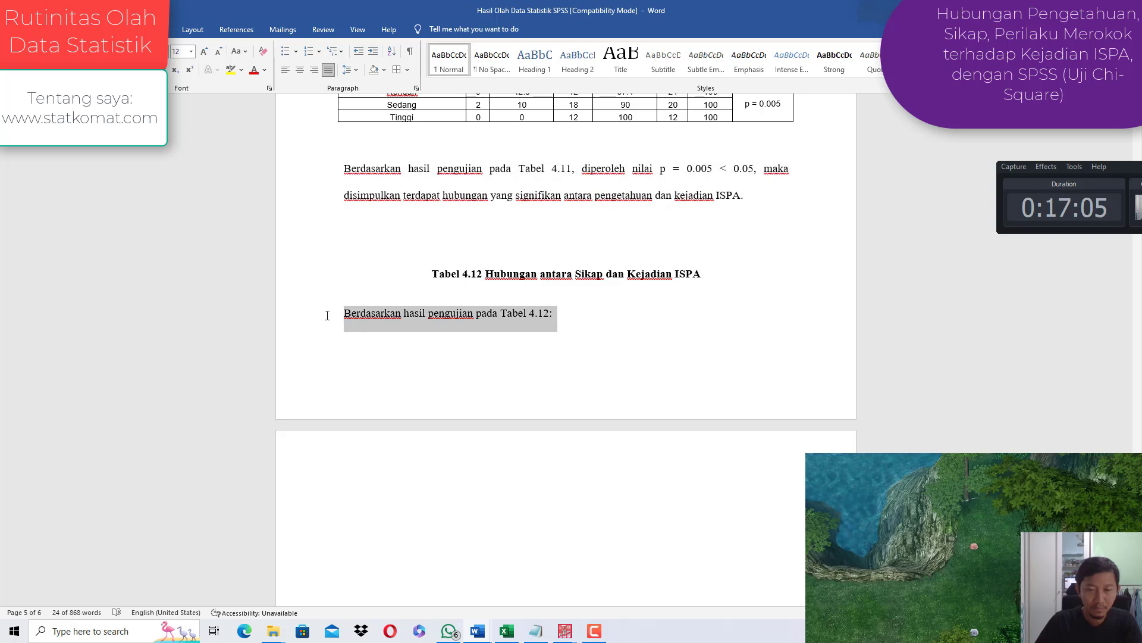
key("ctrl+v")
key("BackSpace")
type("2")
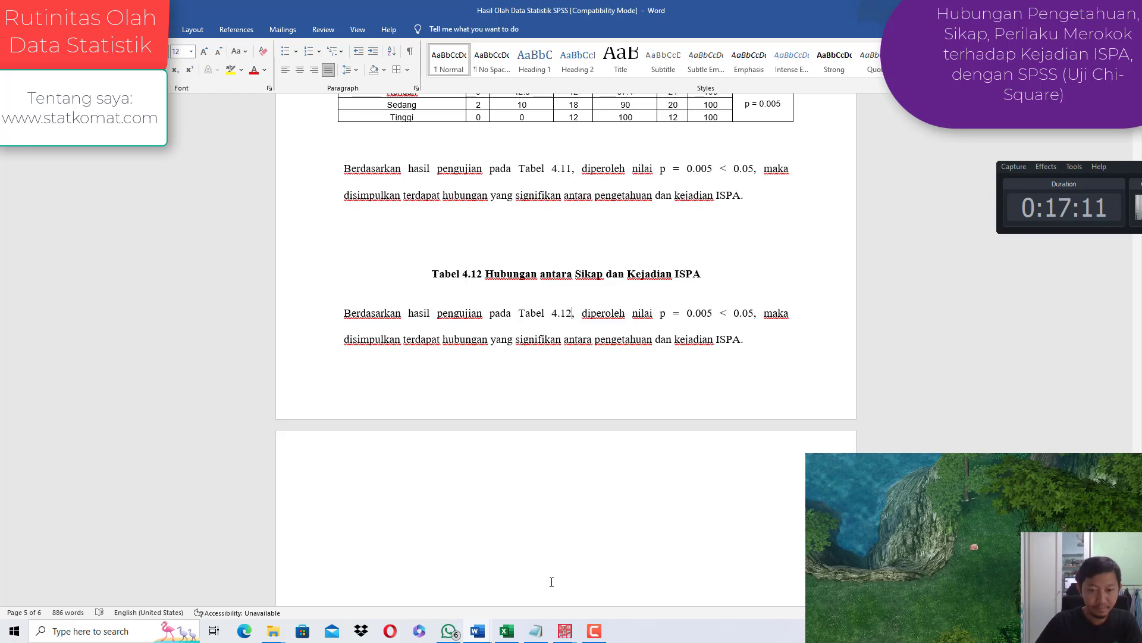
Step: Copy the Sikap crosstab from the Excel sheet and paste it directly under the Tabel 4.12 caption in Word
left_click(506, 631)
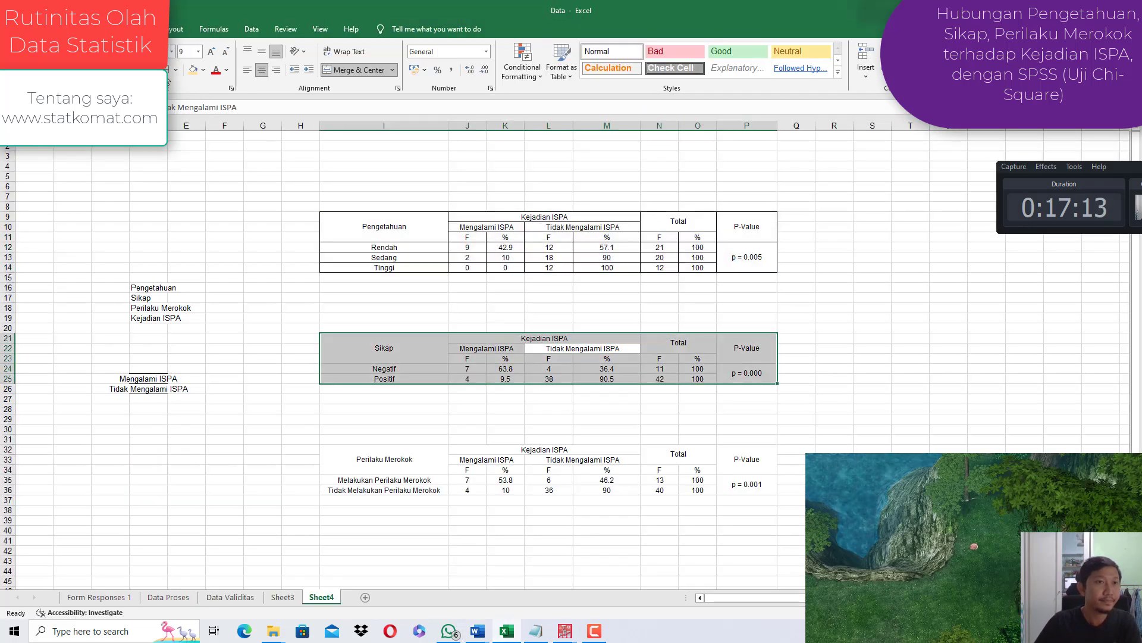
key("ctrl+c")
key("alt+Tab")
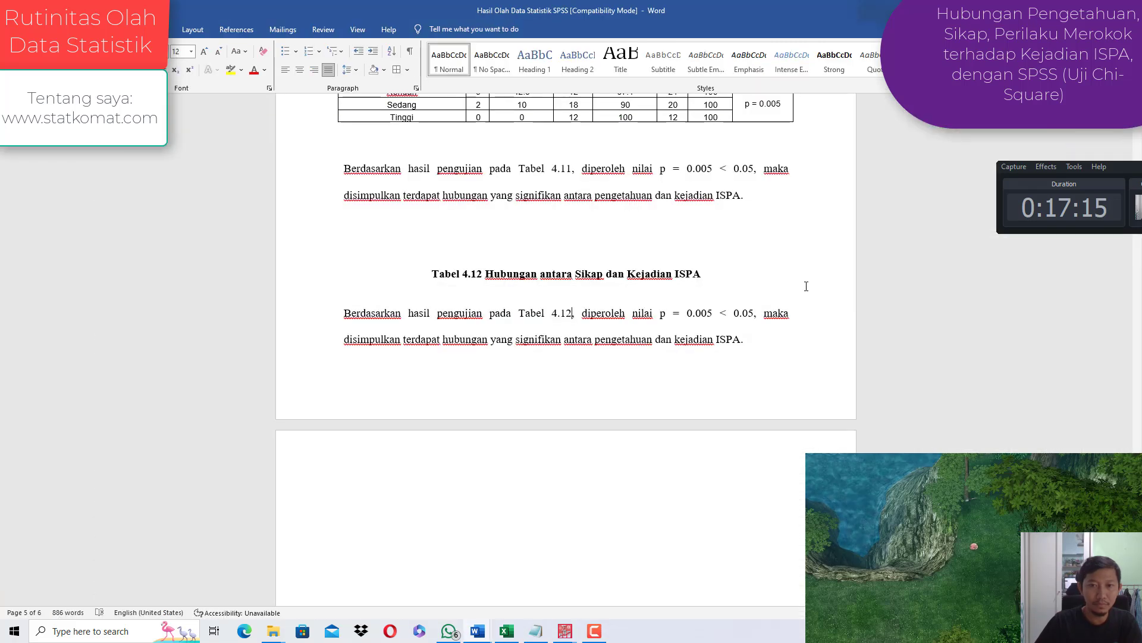
left_click(726, 274)
key("ctrl+v")
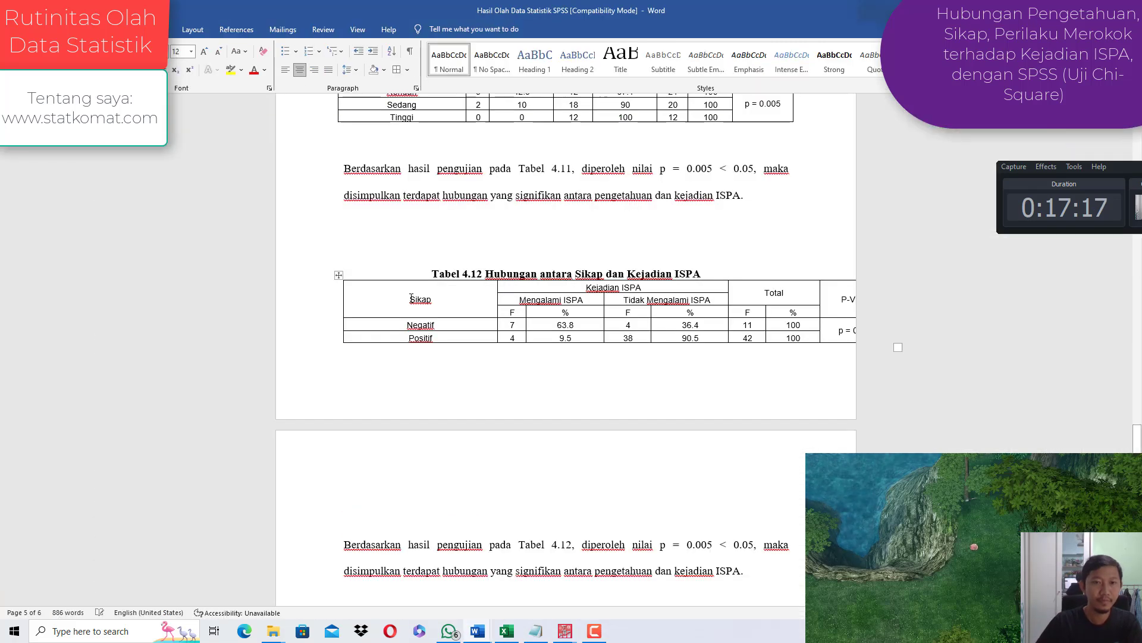
Step: AutoFit the pasted Sikap table to the window and delete one blank line above the Tabel 4.12 caption
right_click(342, 275)
mouse_move(452, 434)
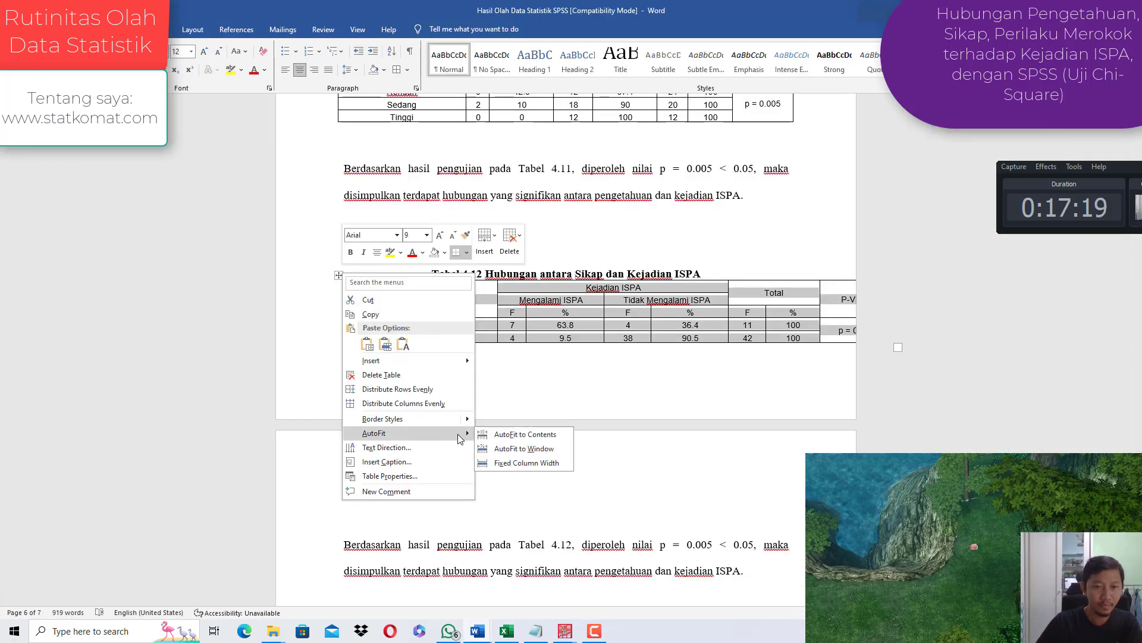
left_click(524, 449)
left_click(548, 243)
key("Delete")
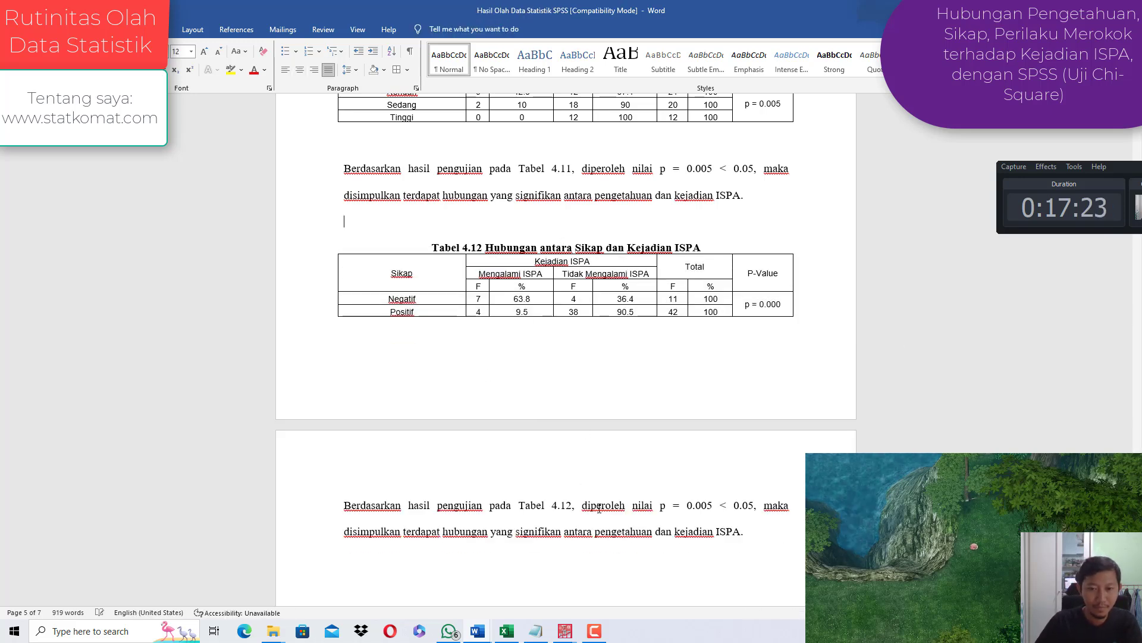
Step: In the Tabel 4.12 interpretation, set the p-value to 0.000 and replace "pengetahuan" with "sikap"
left_click(714, 507)
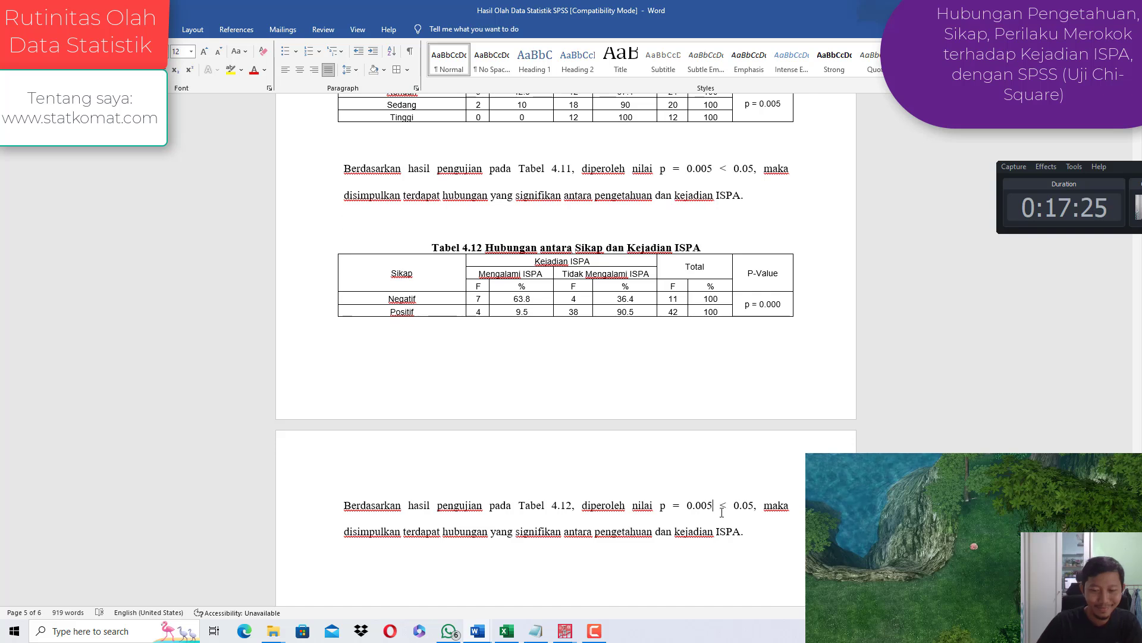
key("BackSpace")
type("0")
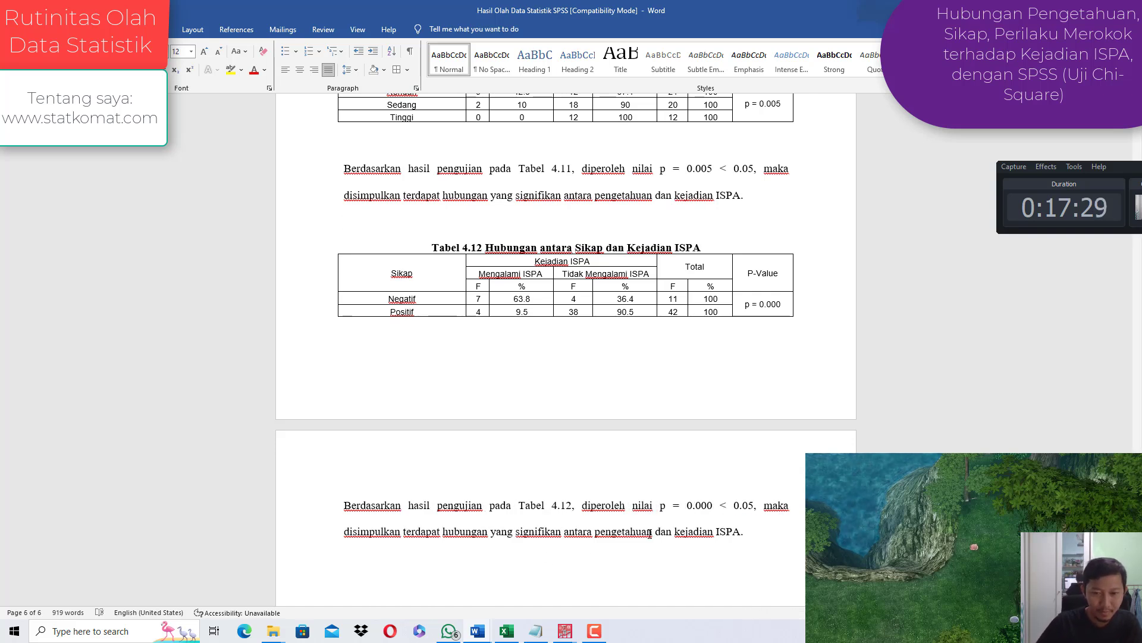
key("shift+Left")
key("shift+Left")
key("shift+Left")
key("shift+Left")
key("shift+Left")
key("shift+Left")
key("shift+Left")
key("shift+Left")
key("shift+Left")
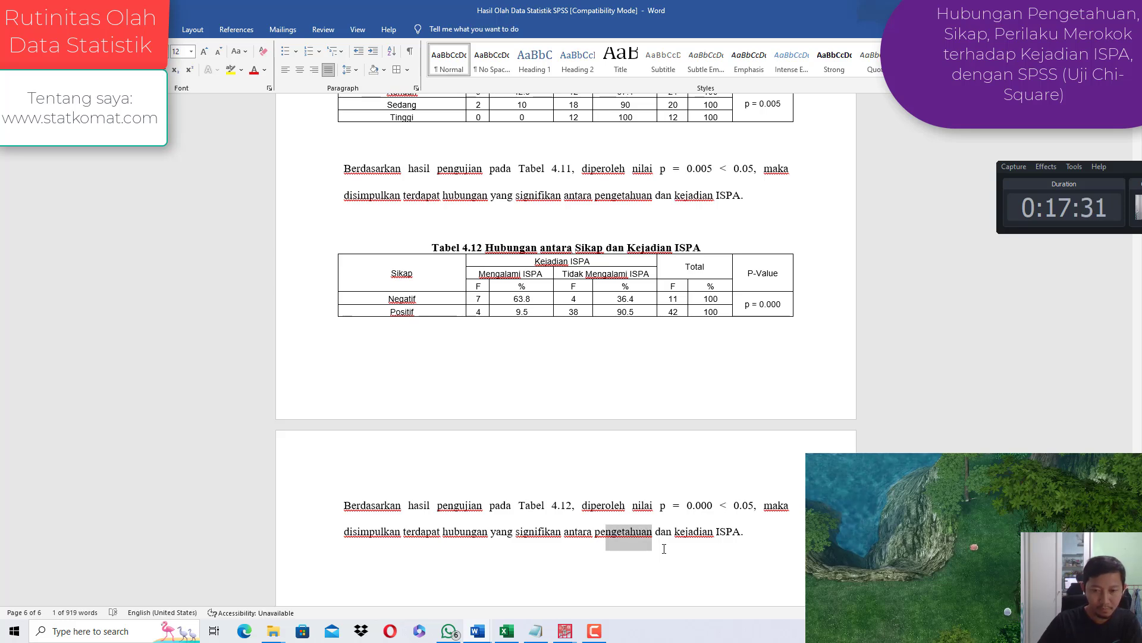
type("sikap")
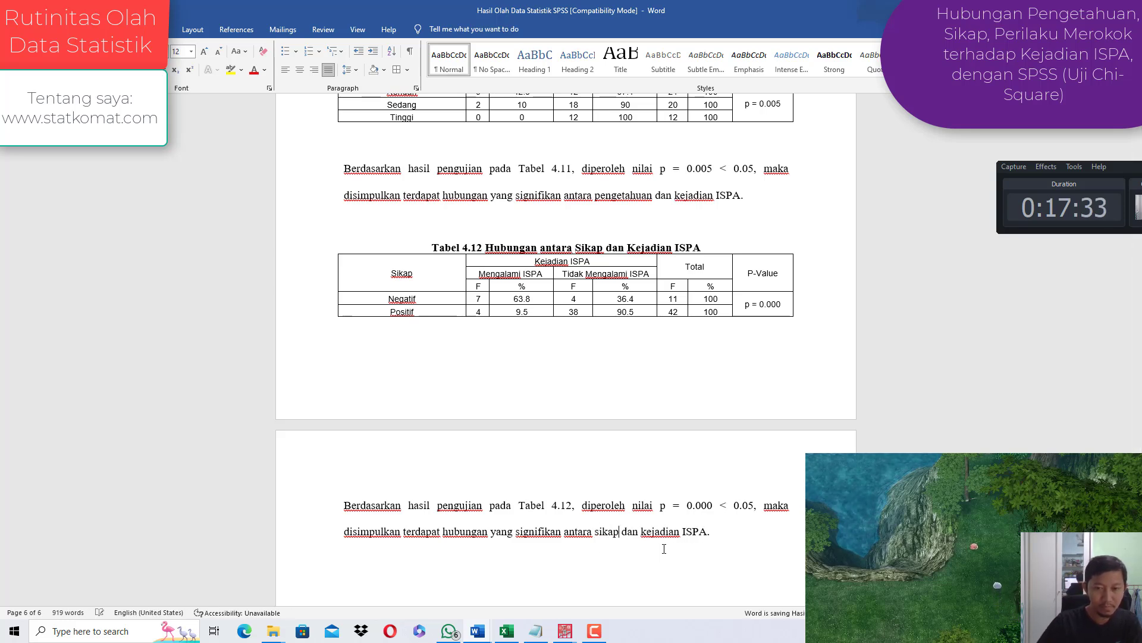
Step: Delete the surplus blank lines between the Tabel 4.12 interpretation and the Tabel 4.13 caption, leaving one
scroll(614, 427, "down", 3)
left_click(608, 388)
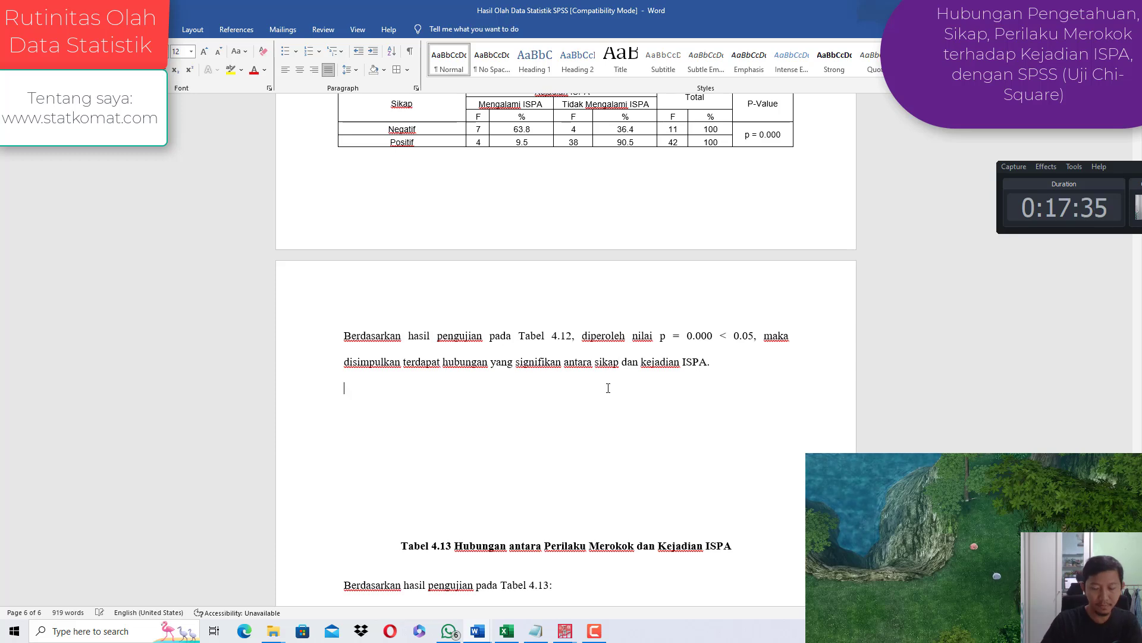
key("Delete")
key("Delete")
key("Delete")
key("Delete")
key("Delete")
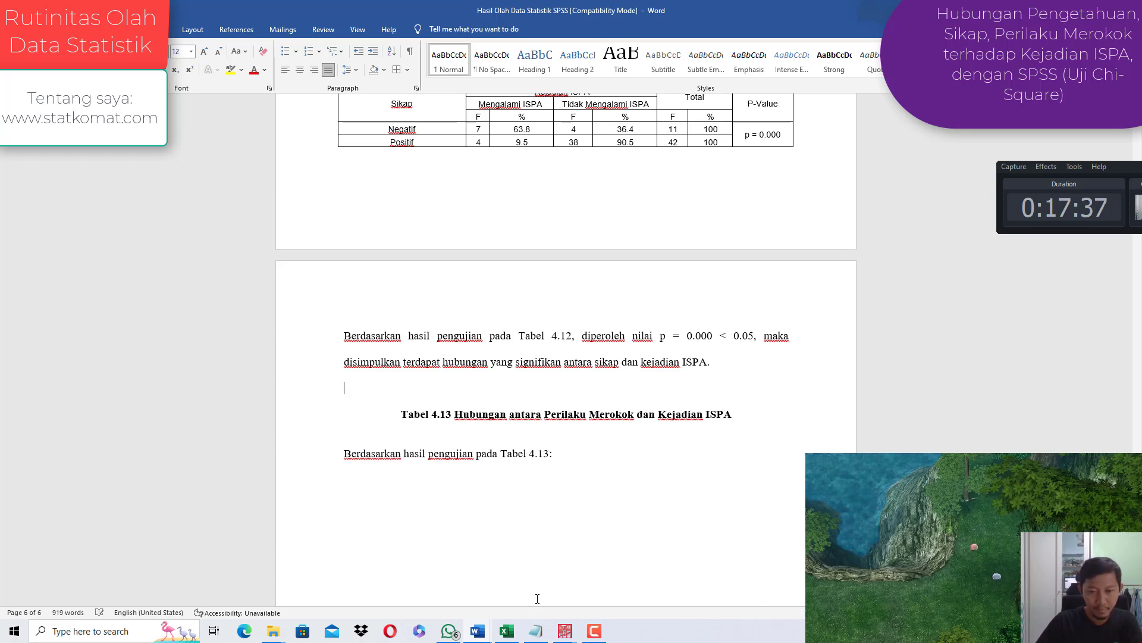
Step: Copy the Perilaku Merokok crosstab from the Excel sheet and paste it under the Tabel 4.13 caption in Word
left_click(506, 631)
key("ctrl+a")
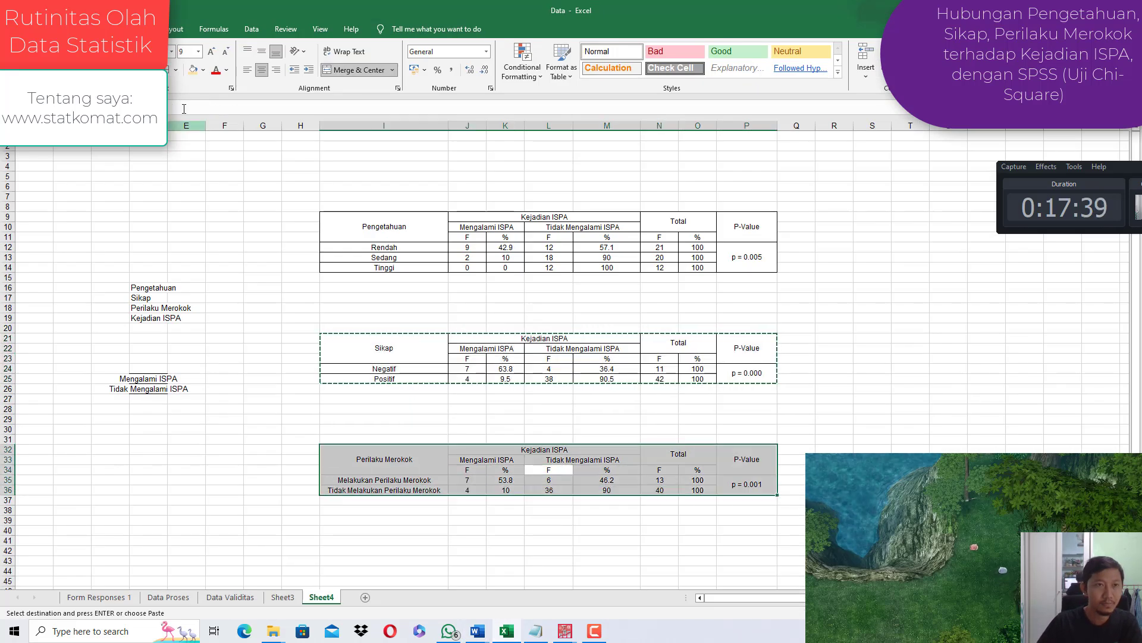
key("ctrl+c")
key("alt+Tab")
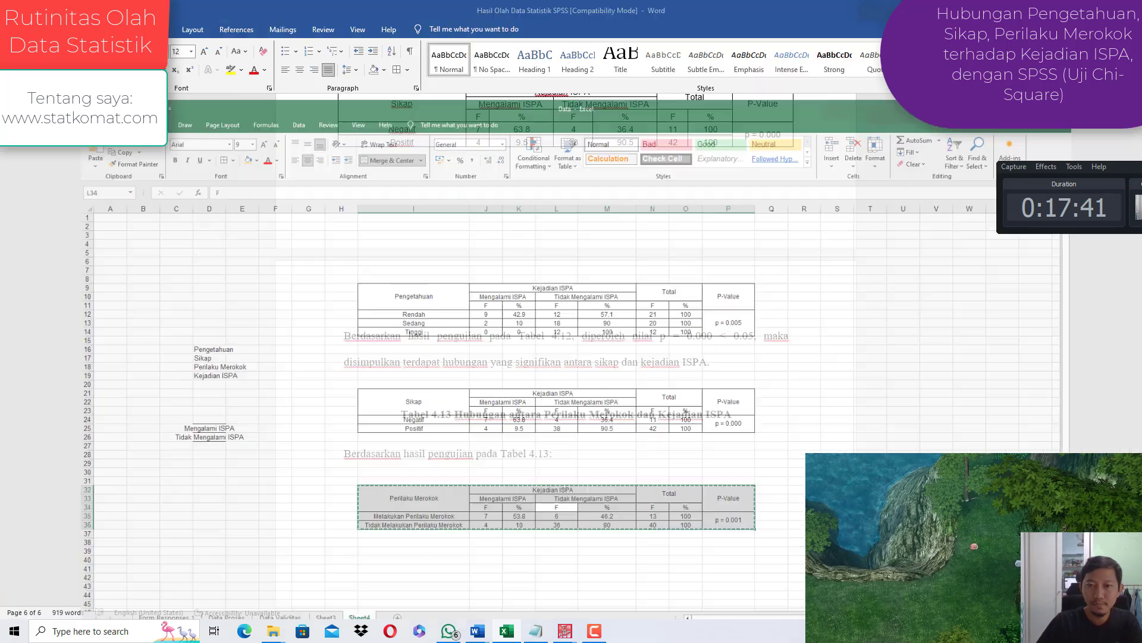
left_click(760, 414)
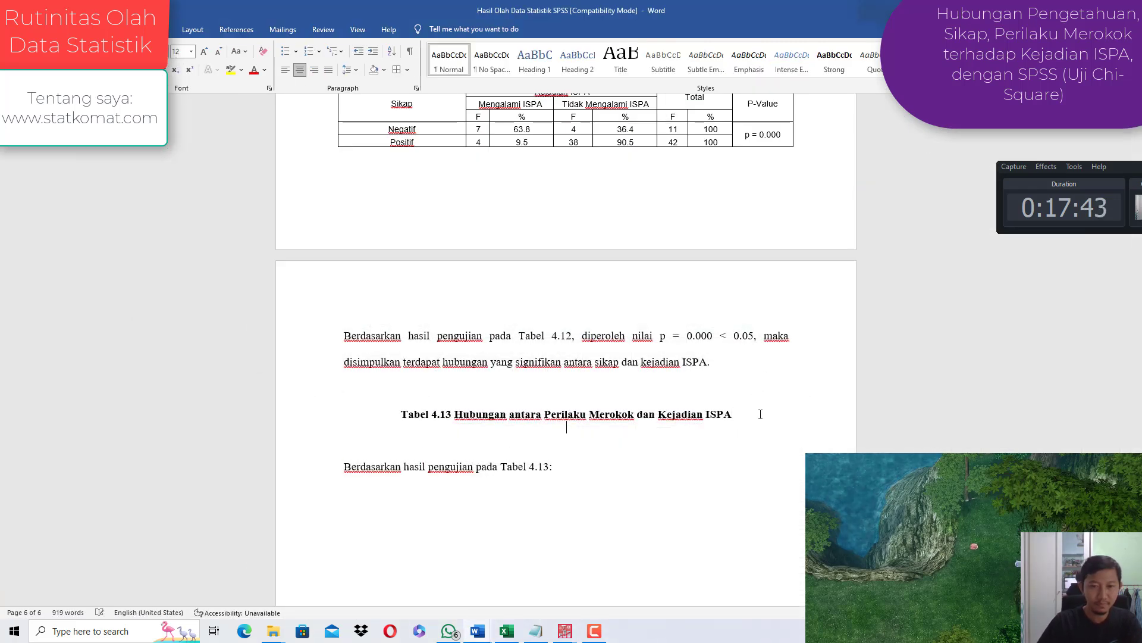
key("ctrl+v")
Step: AutoFit the pasted Perilaku Merokok table to the window
left_click(338, 416)
right_click(340, 417)
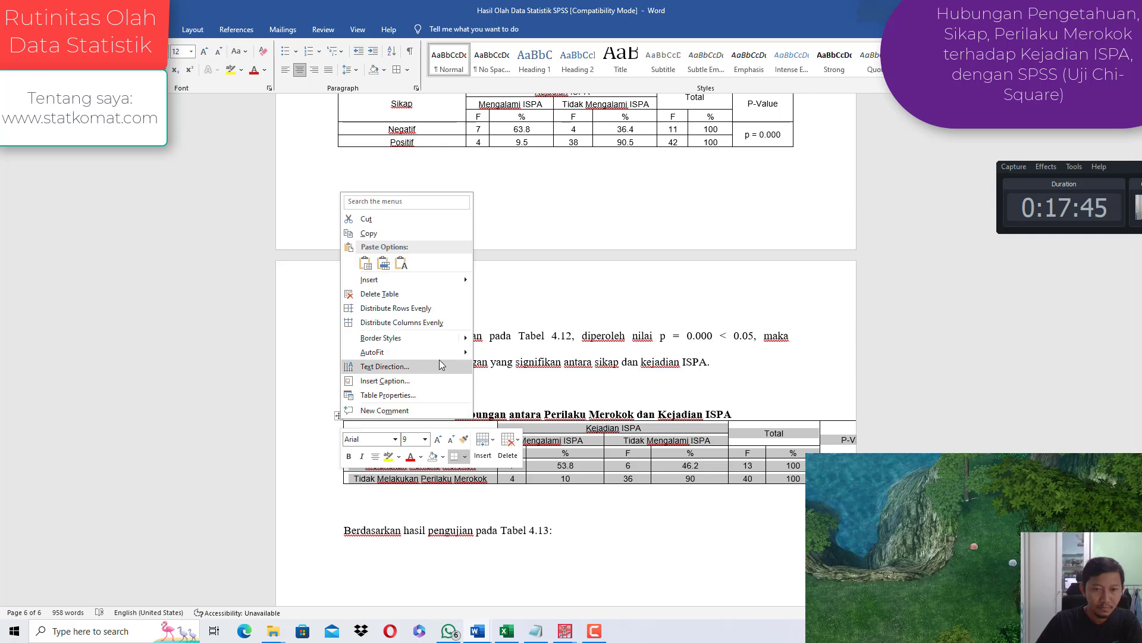
mouse_move(417, 352)
left_click(510, 368)
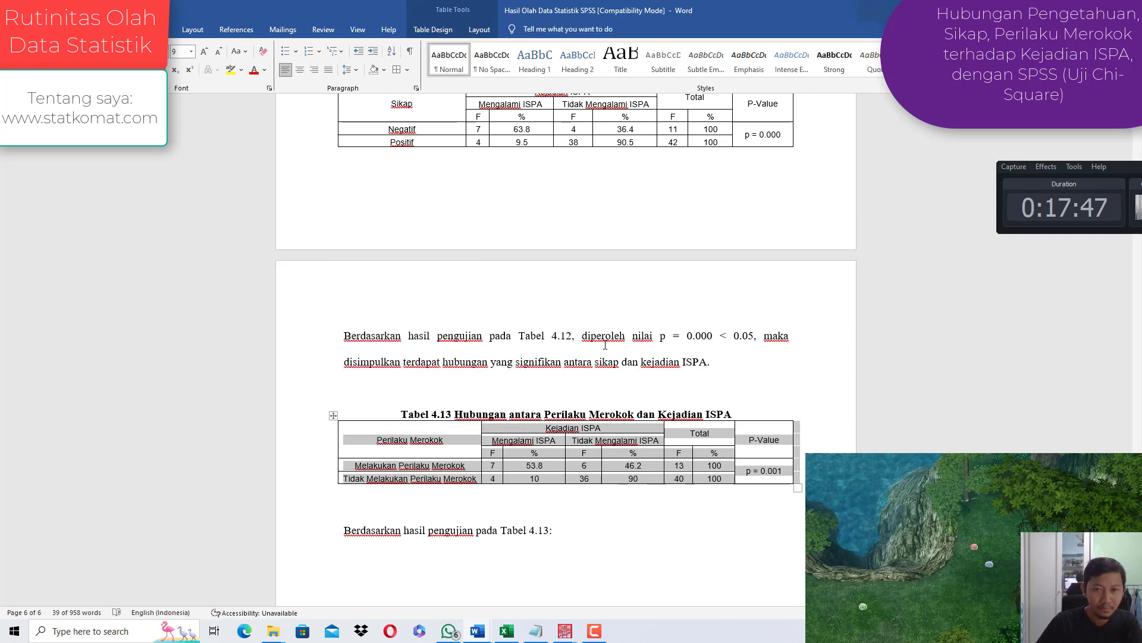
Step: Replace the unfinished Tabel 4.13 sentence with a copy of the Tabel 4.12 interpretation and change its table number to 4.13
left_click_drag(732, 372, 331, 355)
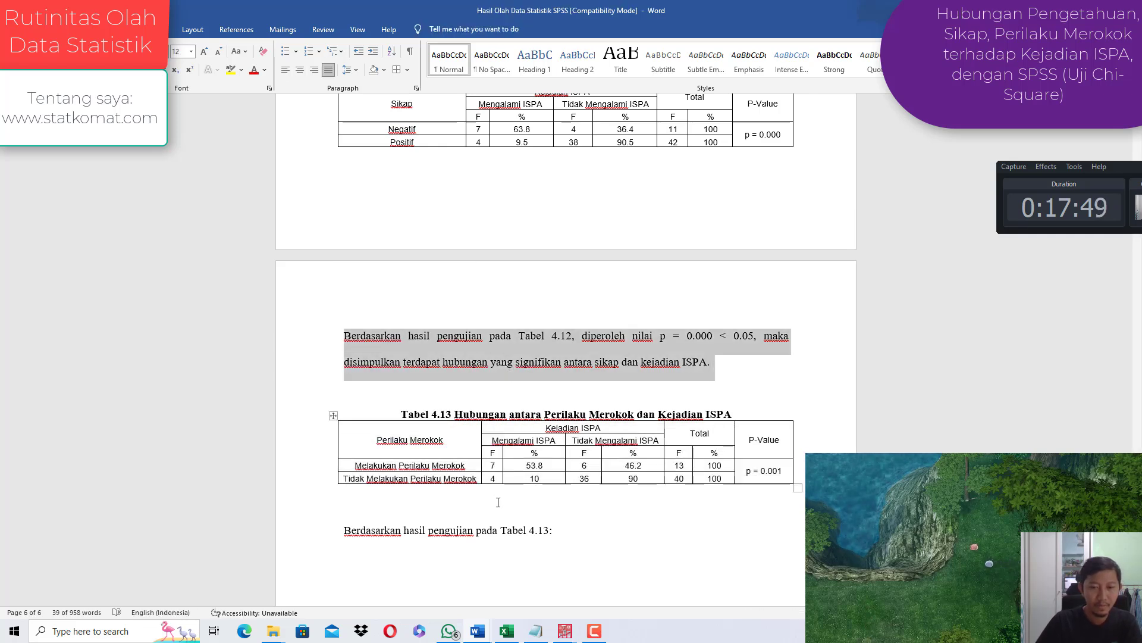
left_click_drag(556, 532, 336, 543)
key("ctrl+v")
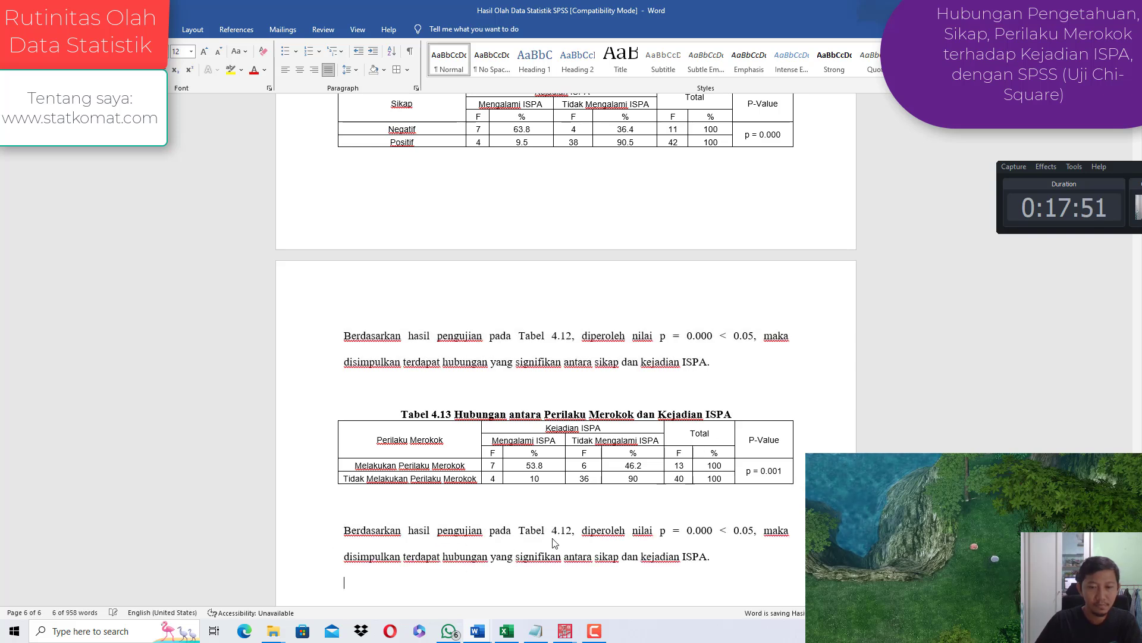
left_click(575, 543)
key("BackSpace")
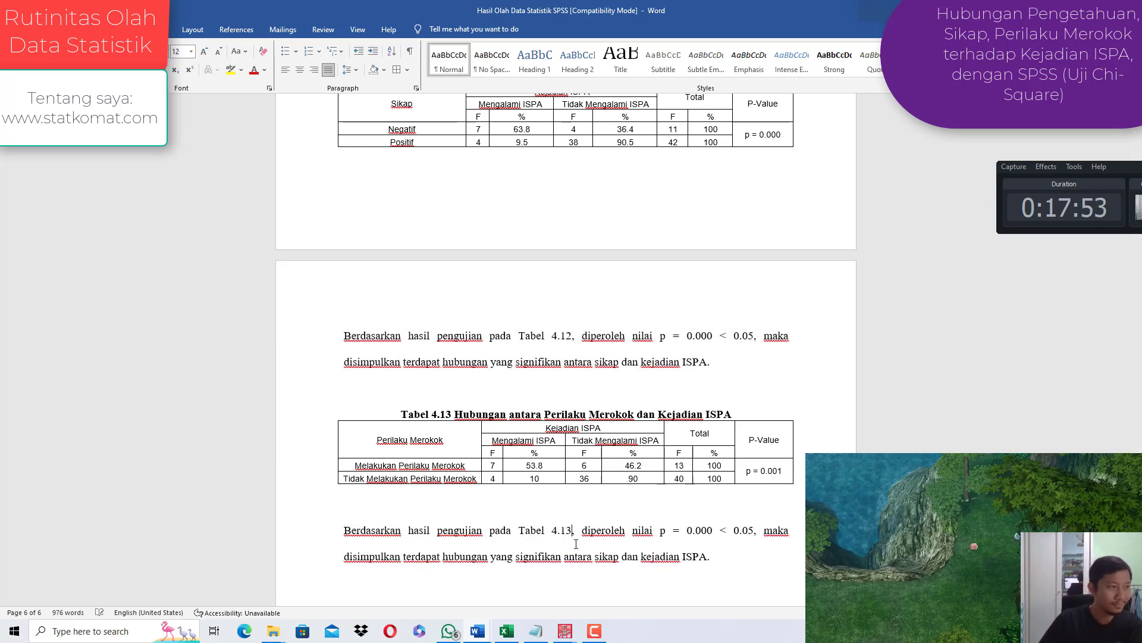
type("3")
Step: In the Tabel 4.13 interpretation, set the p-value to 0.001 and replace "sikap" with "perilaku merokok"
key("Right")
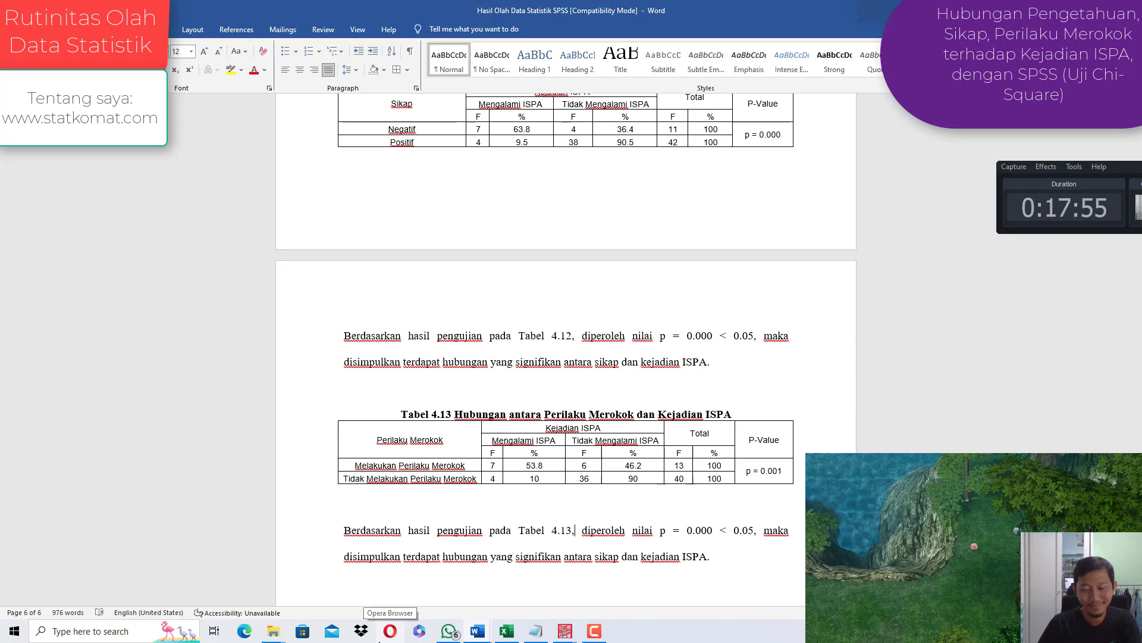
key("Delete")
type("1")
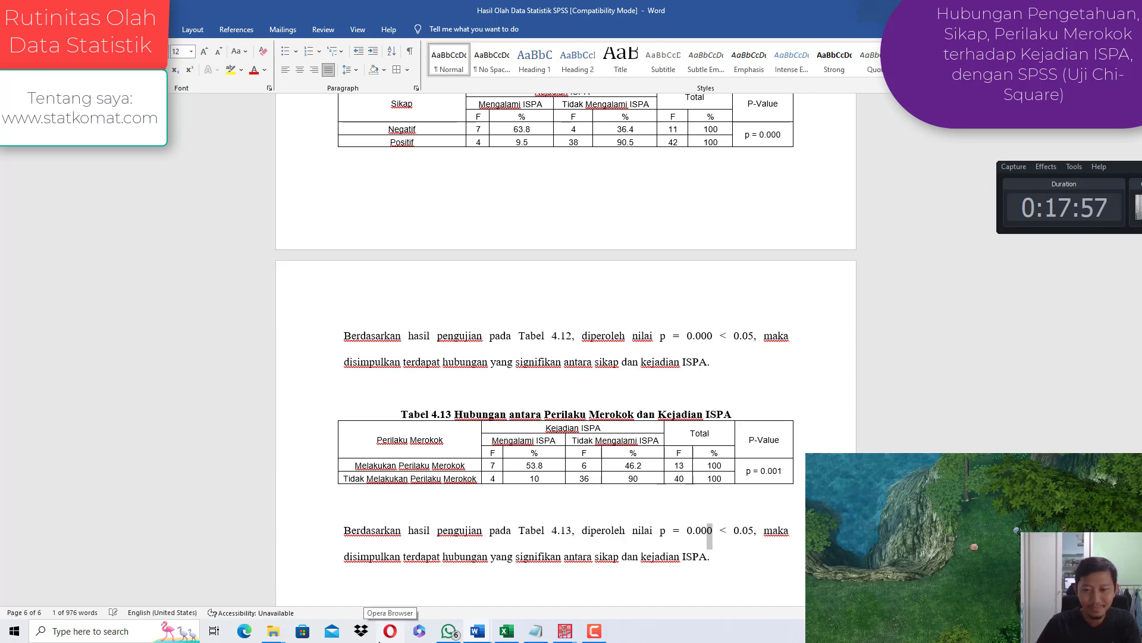
key("Right")
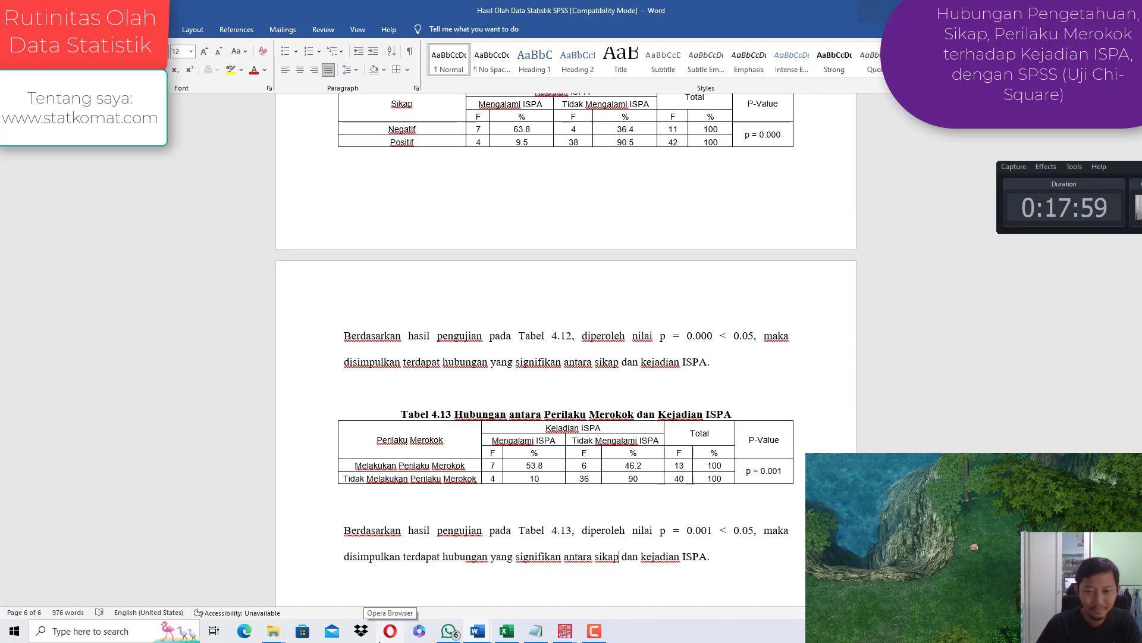
key("shift+Left")
key("shift+Left")
key("shift+Left")
key("shift+Left")
key("shift+Left")
type("p")
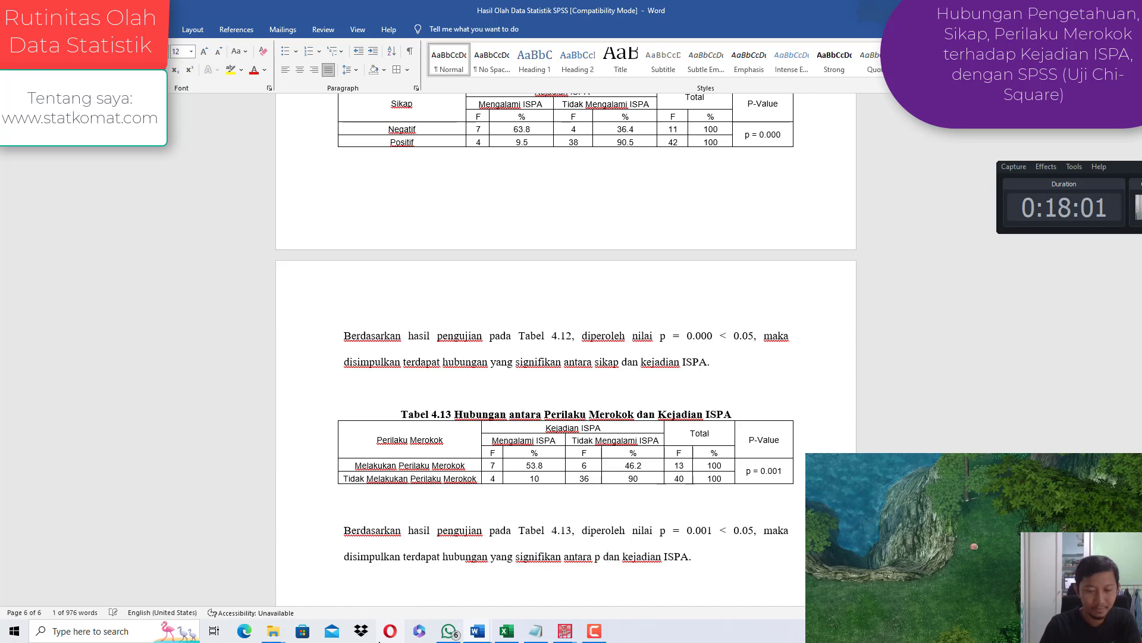
type("erilaku meroko")
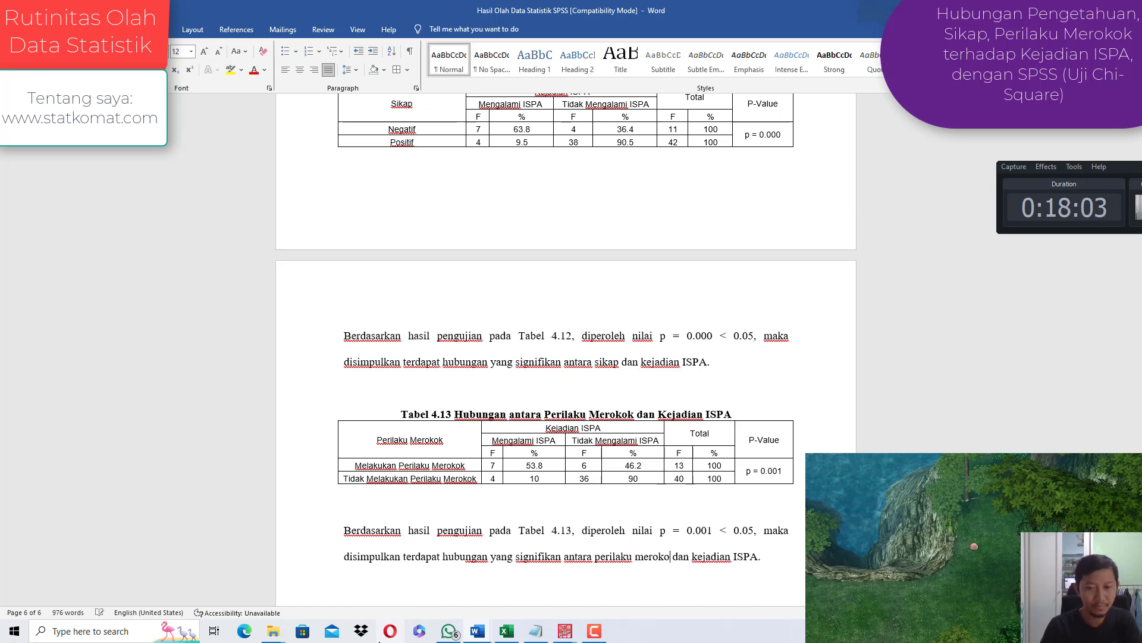
type("k")
scroll(565, 327, "down", 3)
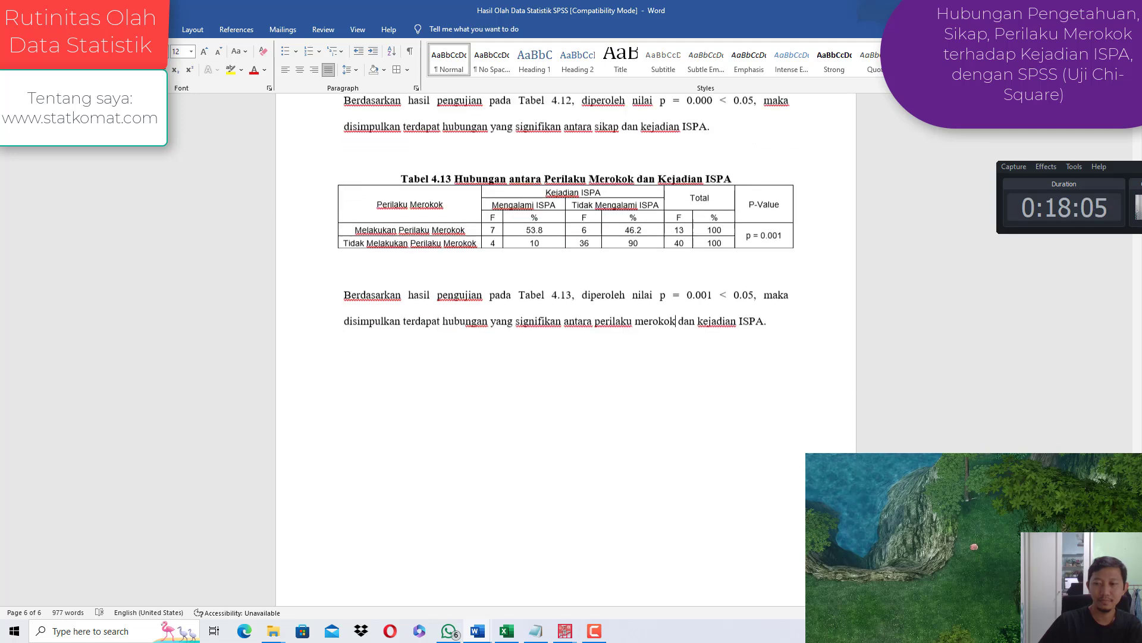
Step: In File Explorer, copy the Bab 5 Kesimpulan document from the 4 Januari 2022 folder into the 13 Maret 2024 folder
mouse_move(283, 632)
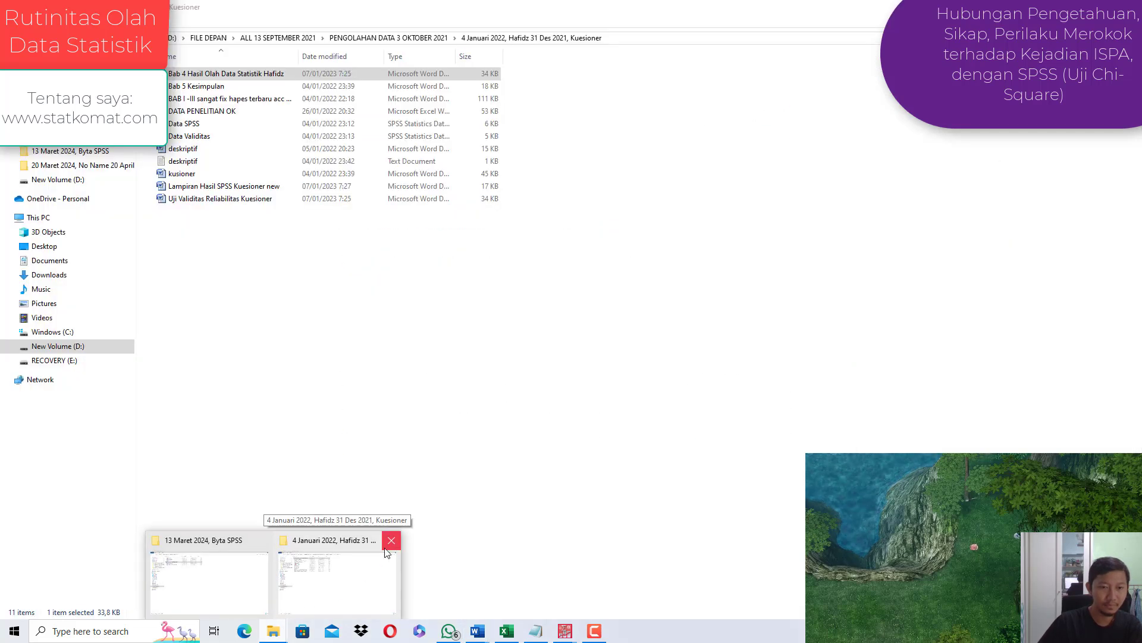
left_click(364, 570)
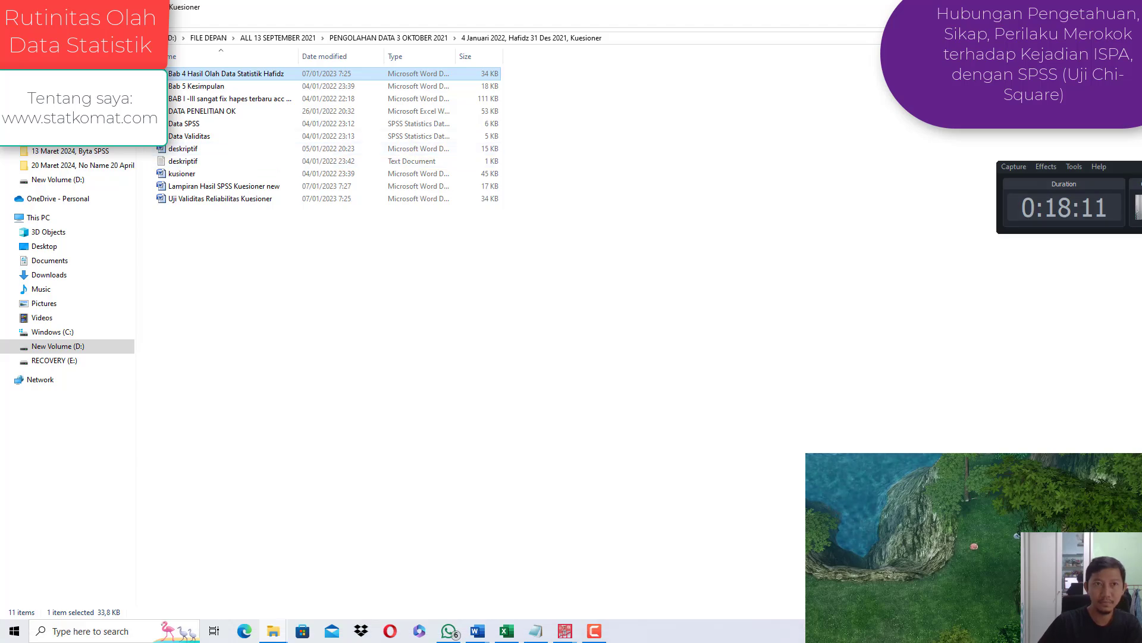
left_click(209, 87)
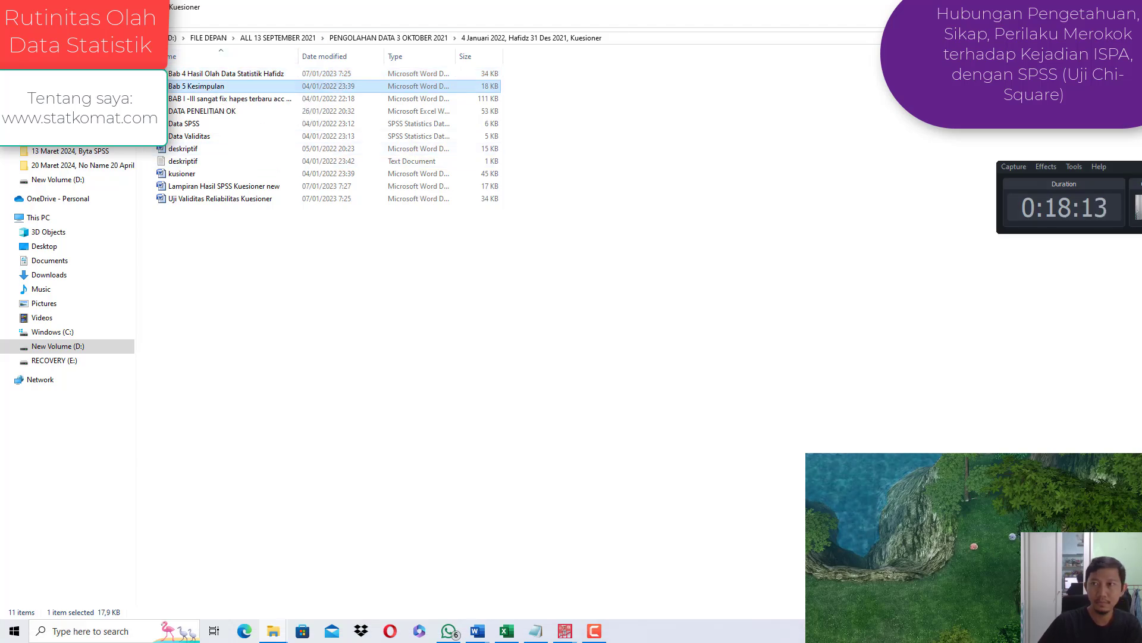
key("alt+Tab")
left_click(274, 632)
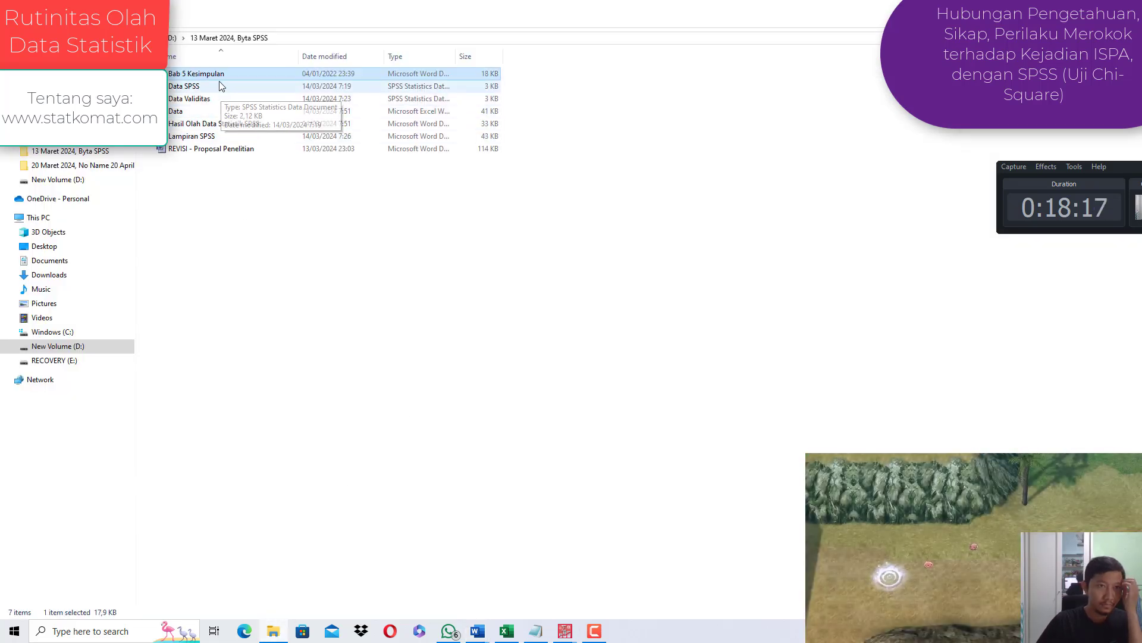
Step: Open the copied Bab 5 Kesimpulan document in Word from the 13 Maret 2024 folder
right_click(219, 76)
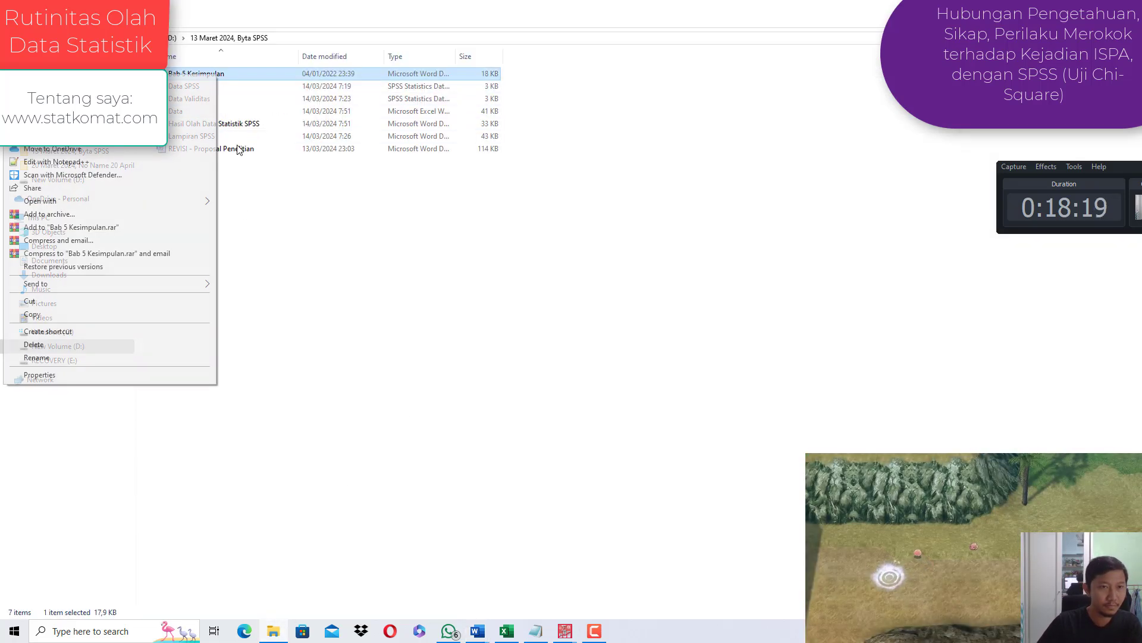
mouse_move(202, 204)
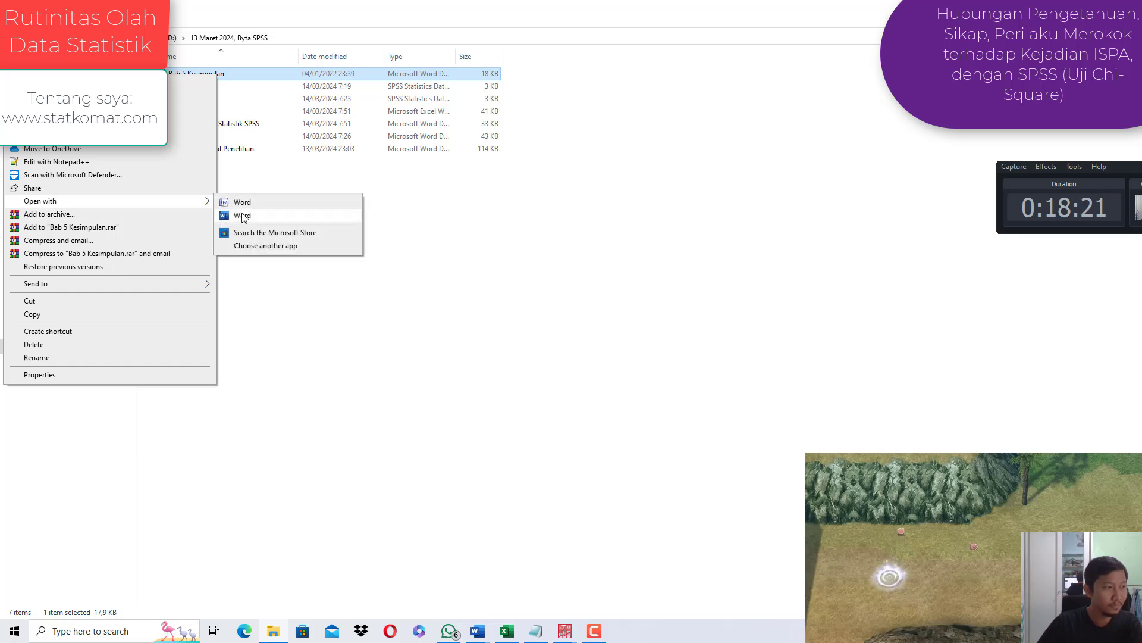
left_click(242, 213)
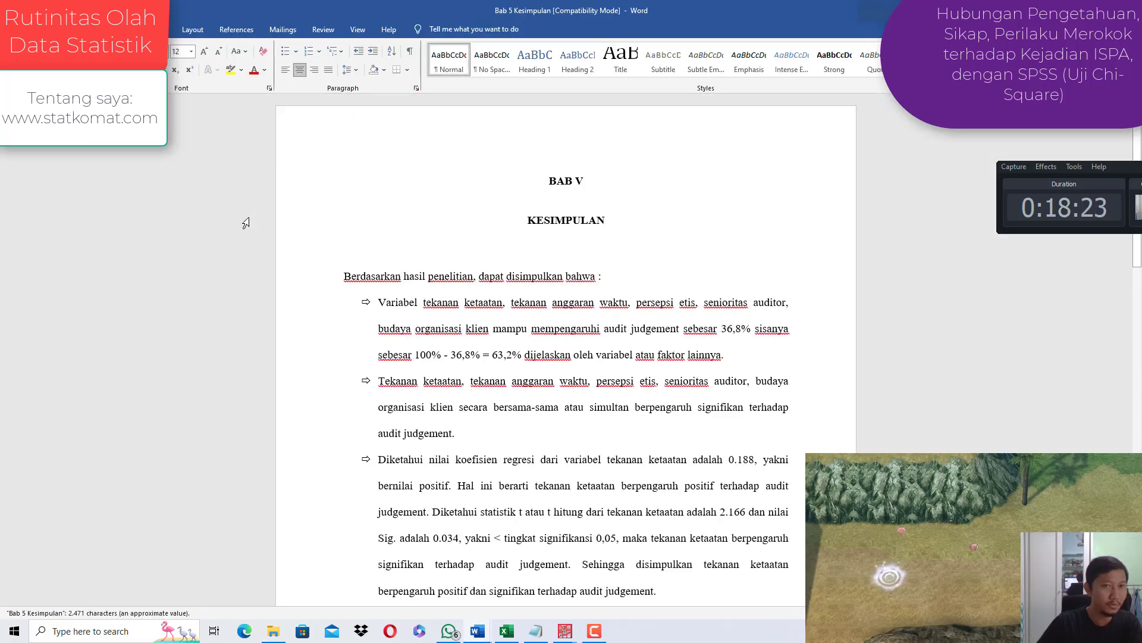
Step: Delete all the old bulleted conclusions below "Berdasarkan hasil penelitian, dapat disimpulkan bahwa :" in the Bab 5 Kesimpulan document
left_click_drag(373, 303, 379, 640)
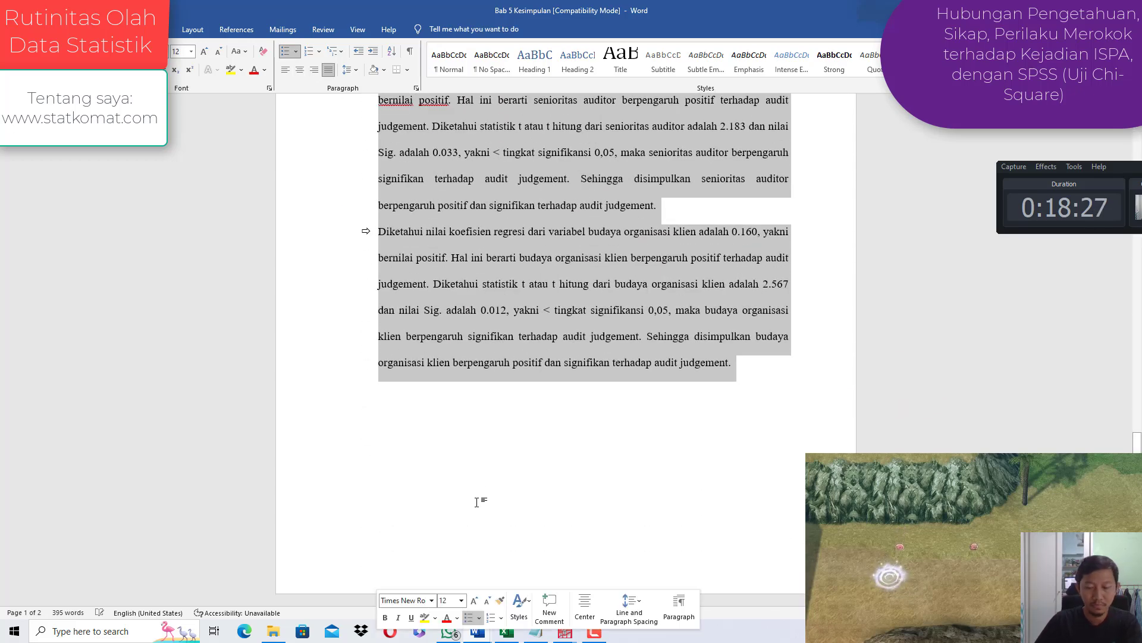
key("Delete")
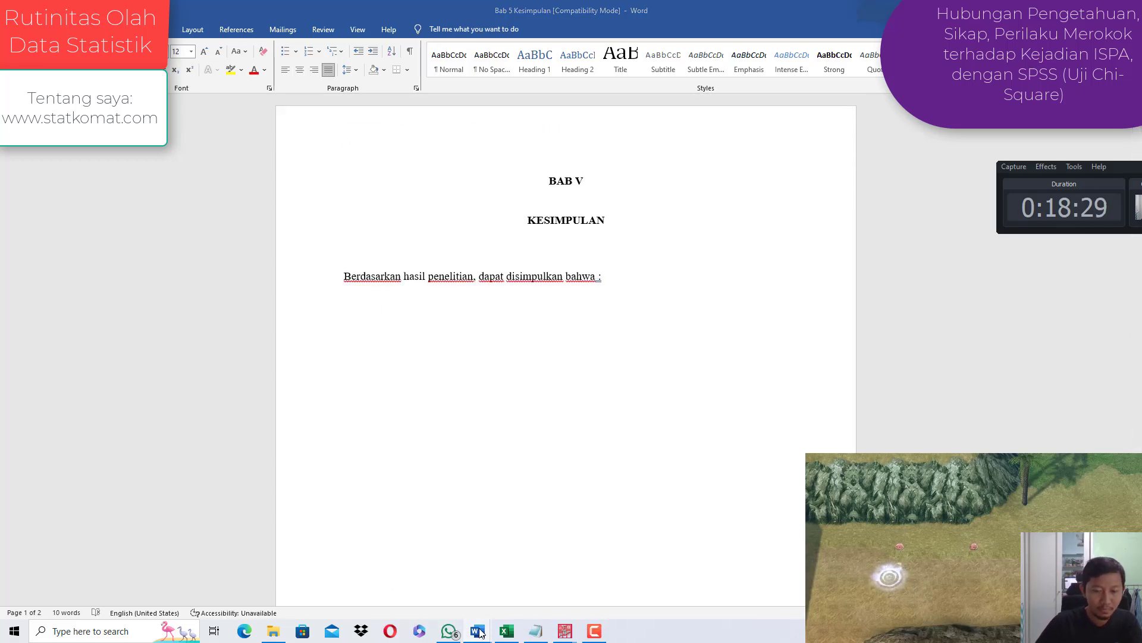
Step: Close the REVISI - Proposal Penelitian document and return to the start of the Lampiran SPSS document
mouse_move(481, 633)
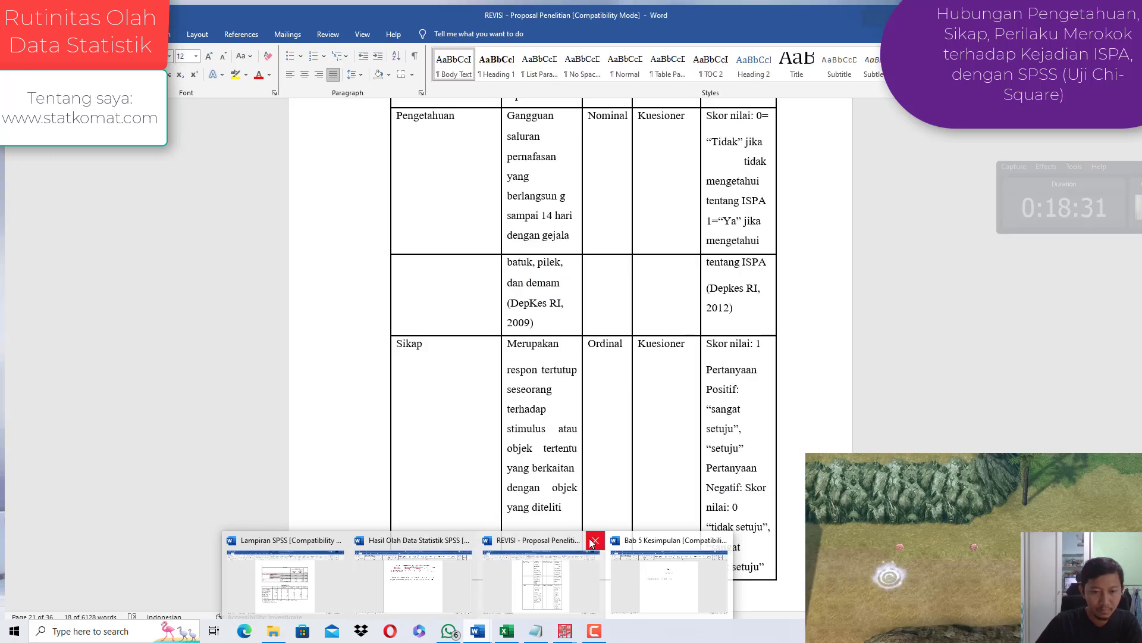
left_click(593, 541)
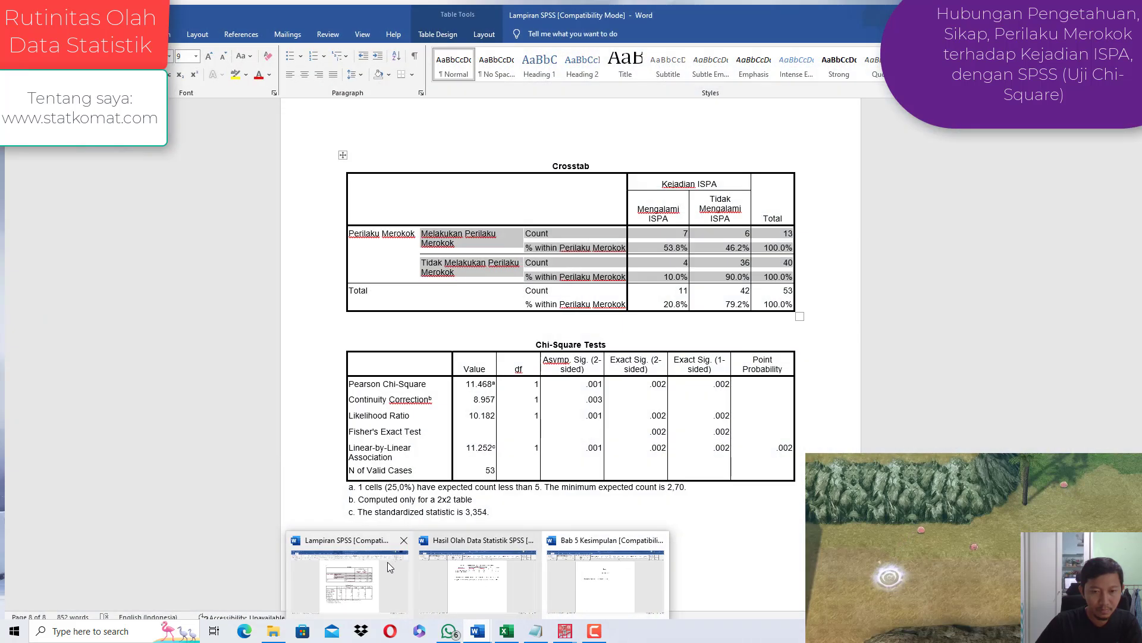
left_click(388, 562)
key("ctrl+Home")
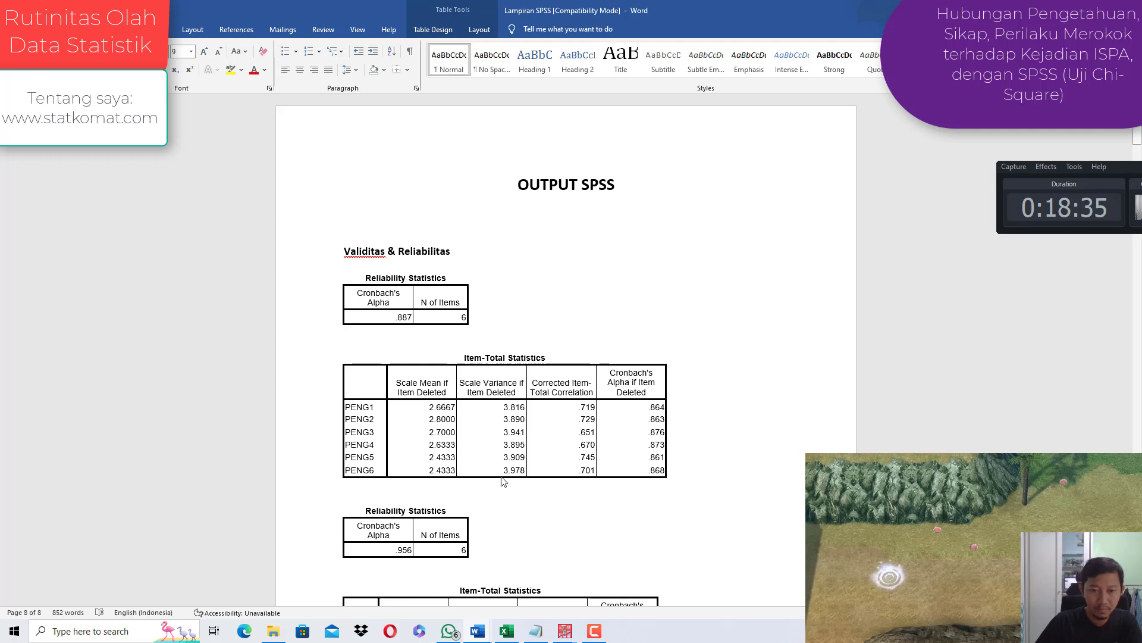
Step: Copy "terdapat hubungan yang signifikan antara perilaku merokok dan kejadian ISPA." from the Tabel 4.13 interpretation into Bab 5 Kesimpulan as an arrow-bulleted conclusion
mouse_move(477, 631)
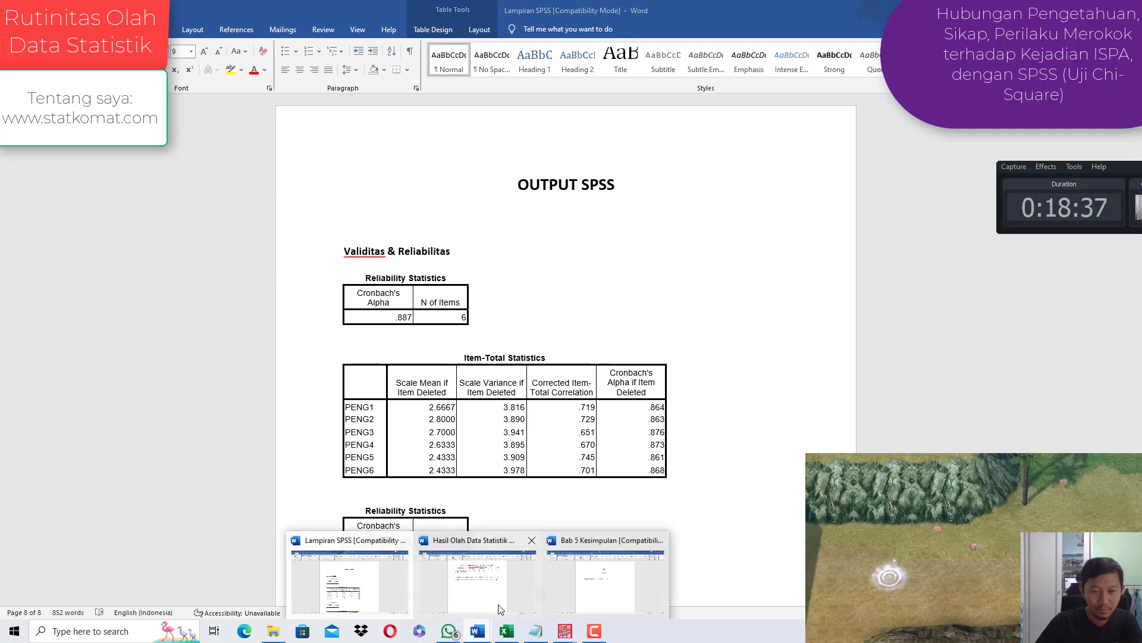
left_click(794, 547)
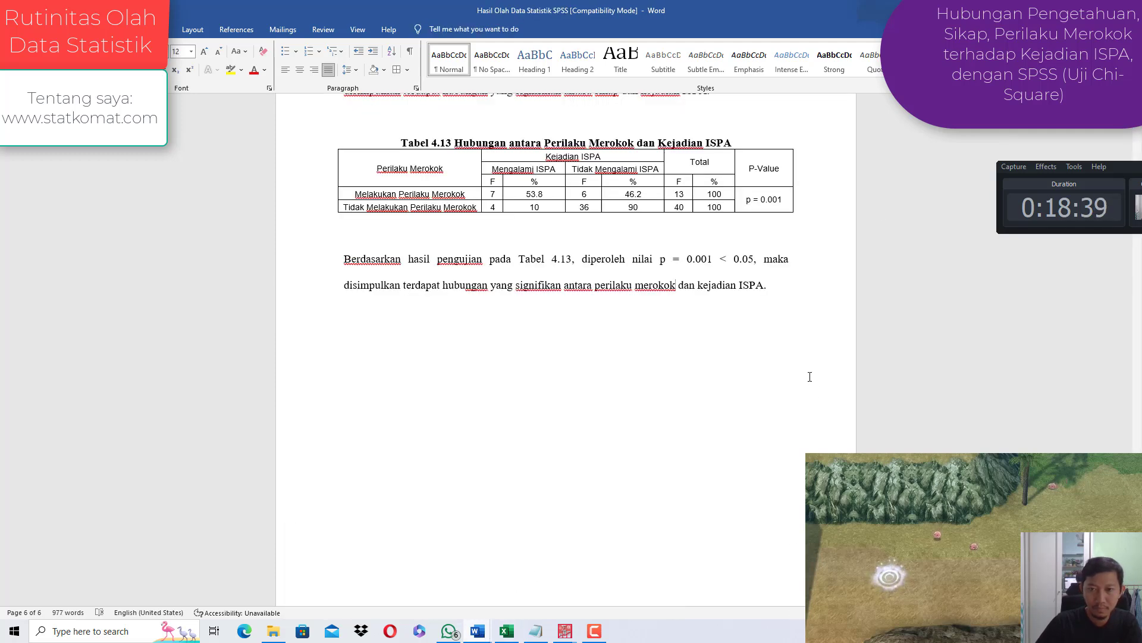
scroll(810, 376, "up", 2)
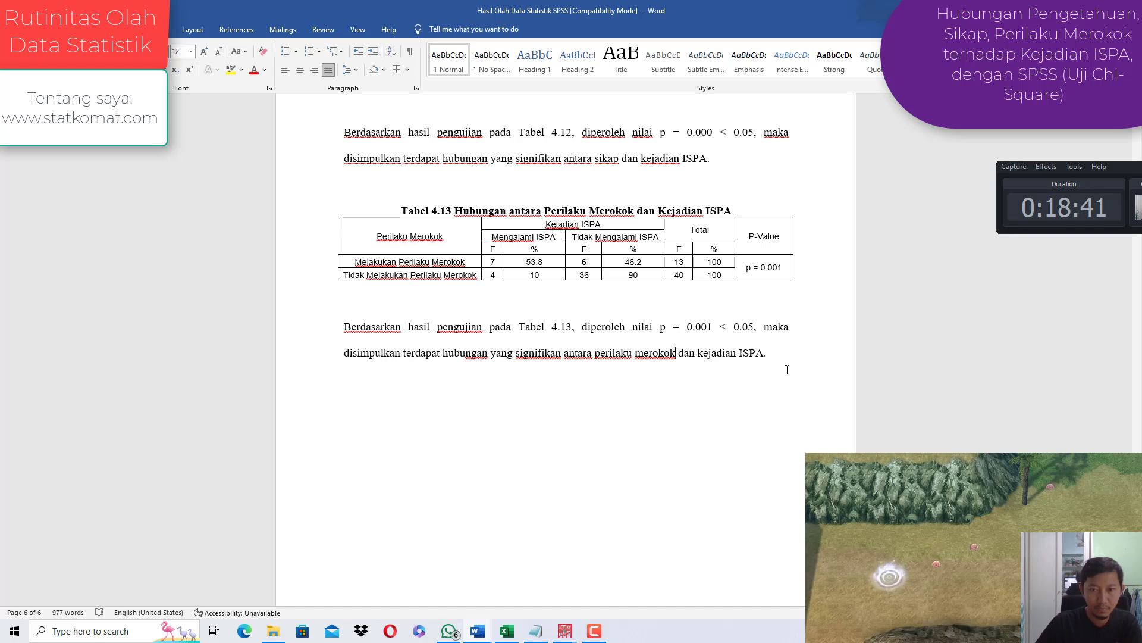
left_click_drag(787, 369, 412, 367)
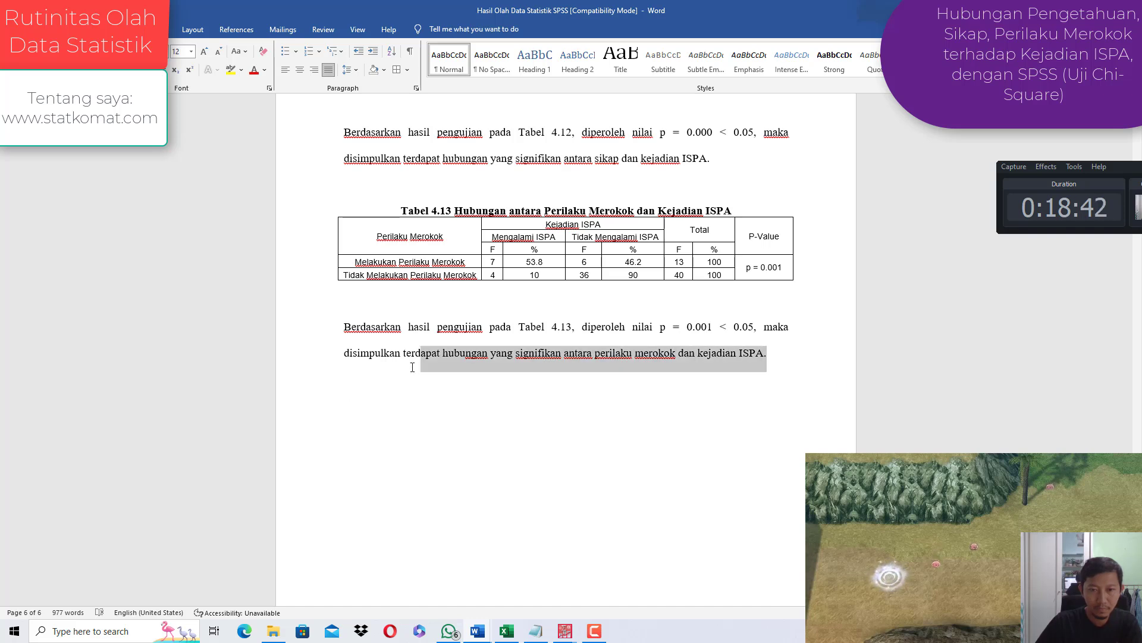
left_click(474, 631)
left_click(583, 578)
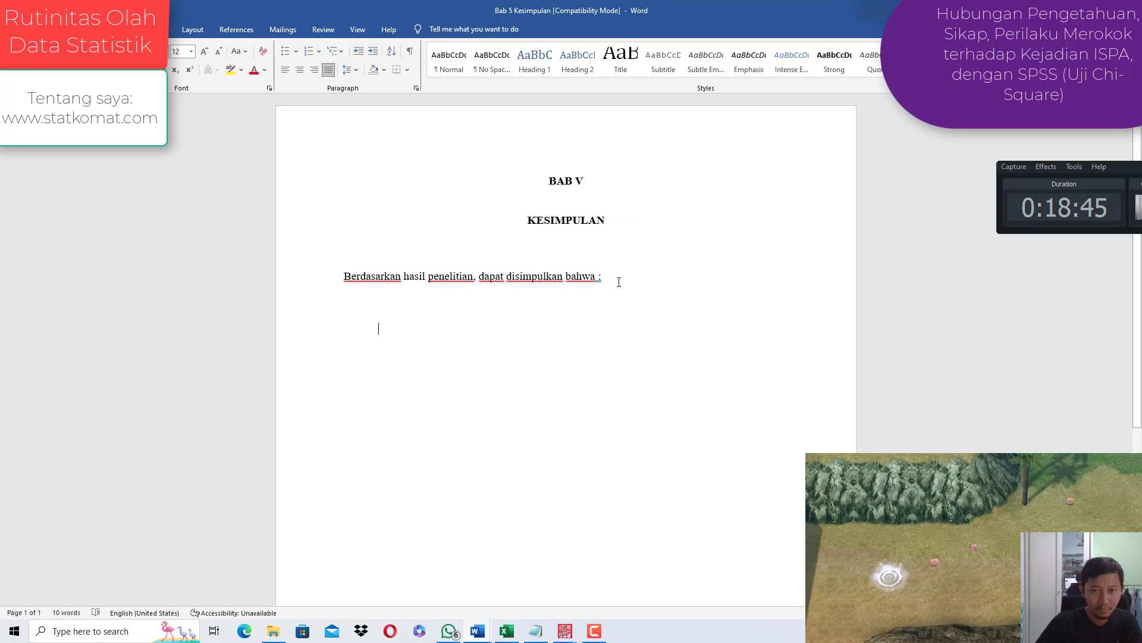
key("Tab")
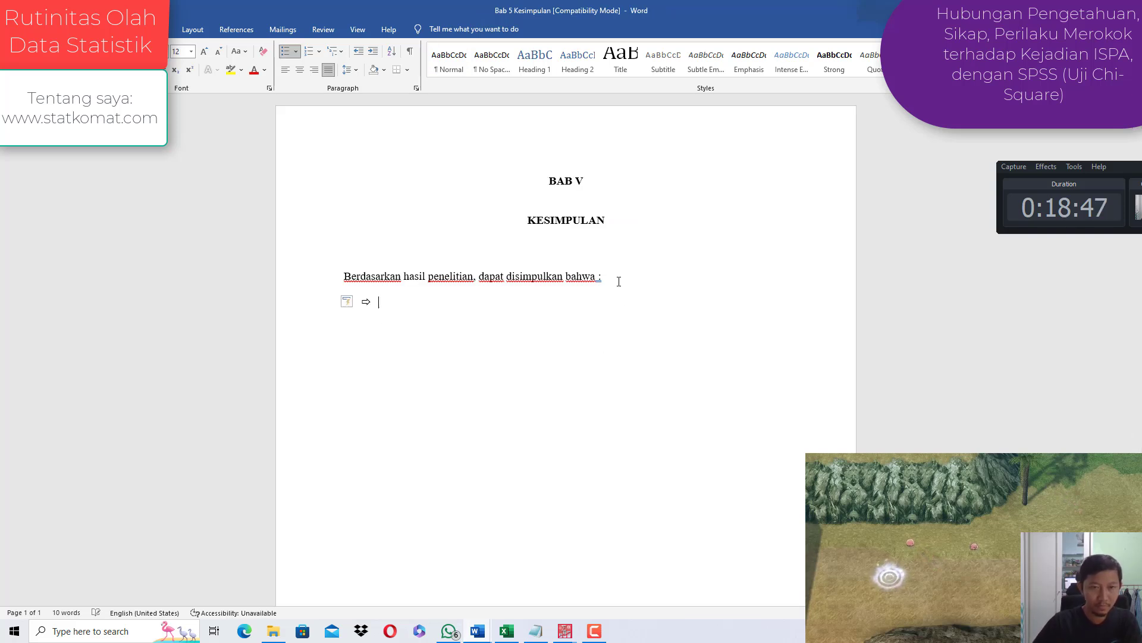
type("terdapat hubungan yang signifikan antara perilaku merokok dan kejadian ISPA.")
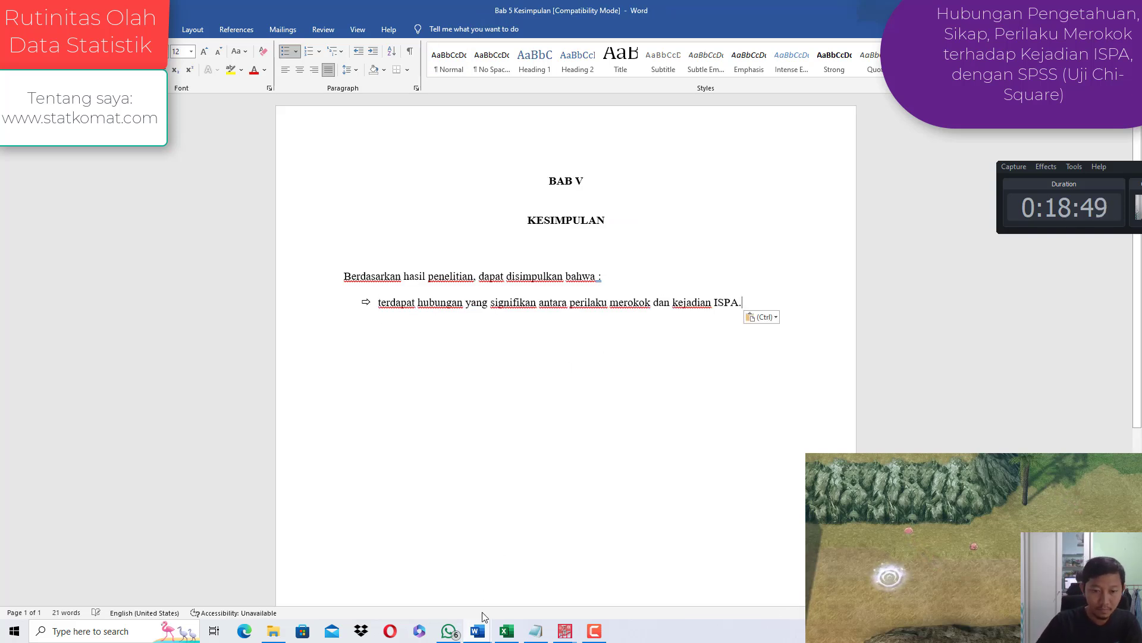
Step: Copy "terdapat hubungan yang signifikan antara sikap dan kejadian ISPA." from the Tabel 4.12 interpretation into Bab 5 as a bullet above the perilaku merokok one
mouse_move(477, 628)
left_click(478, 589)
scroll(732, 500, "up", 5)
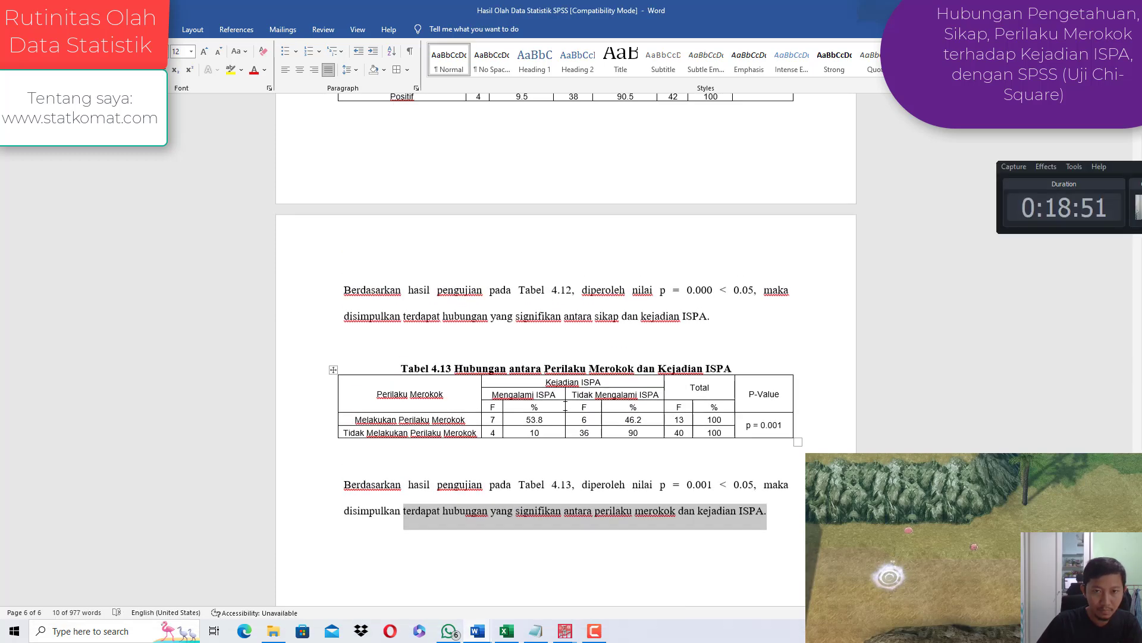
left_click_drag(711, 498, 431, 513)
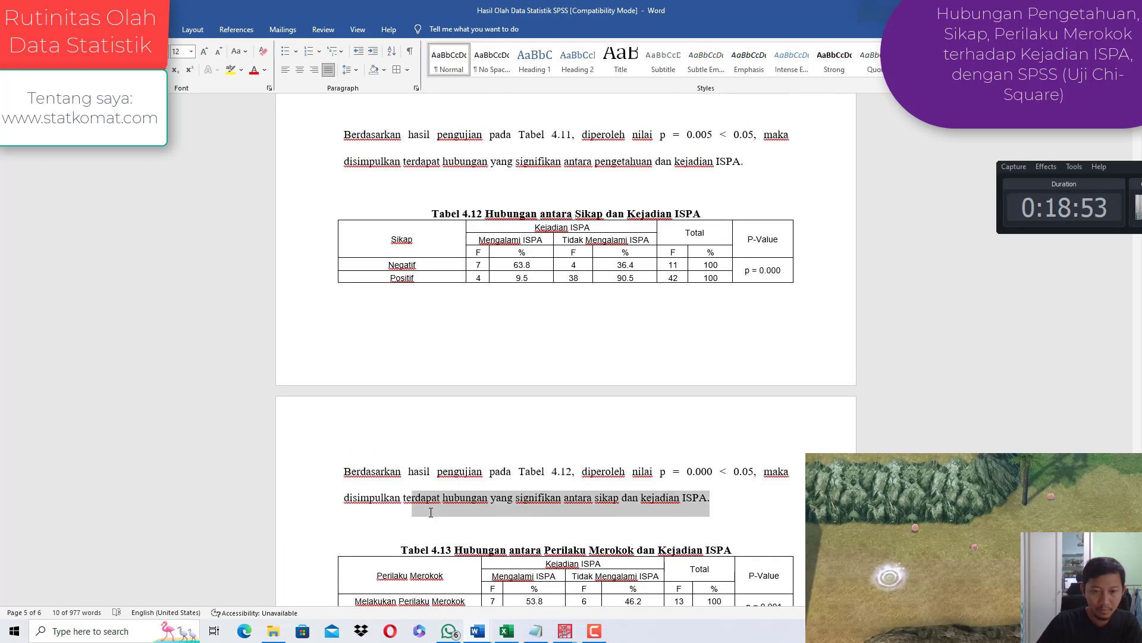
key("alt+Tab")
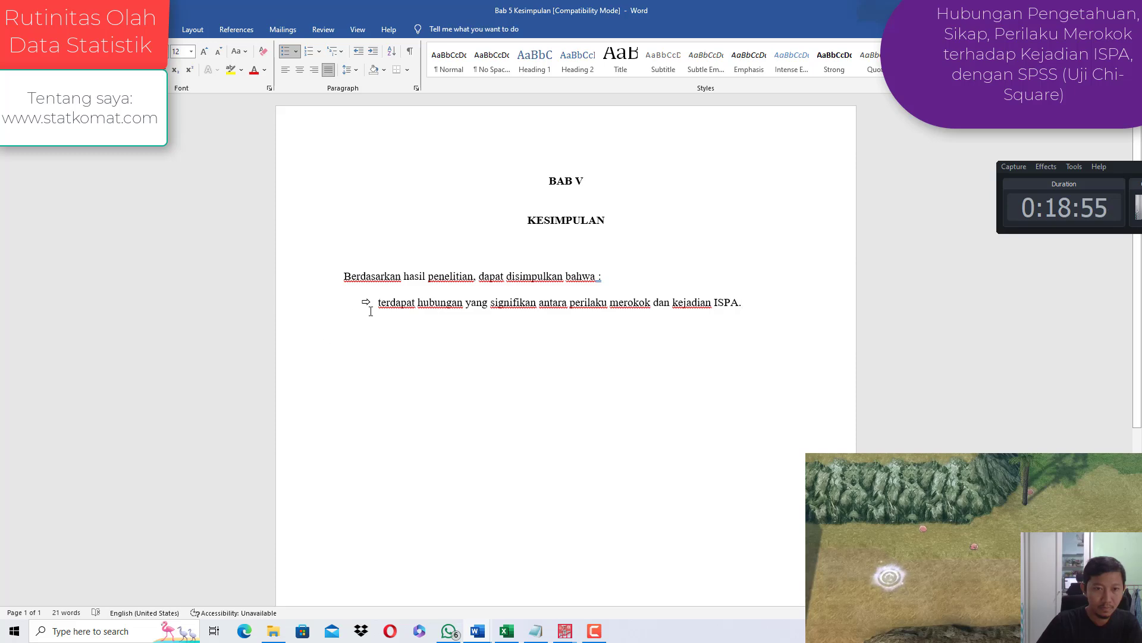
type("terdapat hubungan yang signifikan antara sikap dan kejadian ISPA.")
key("Return")
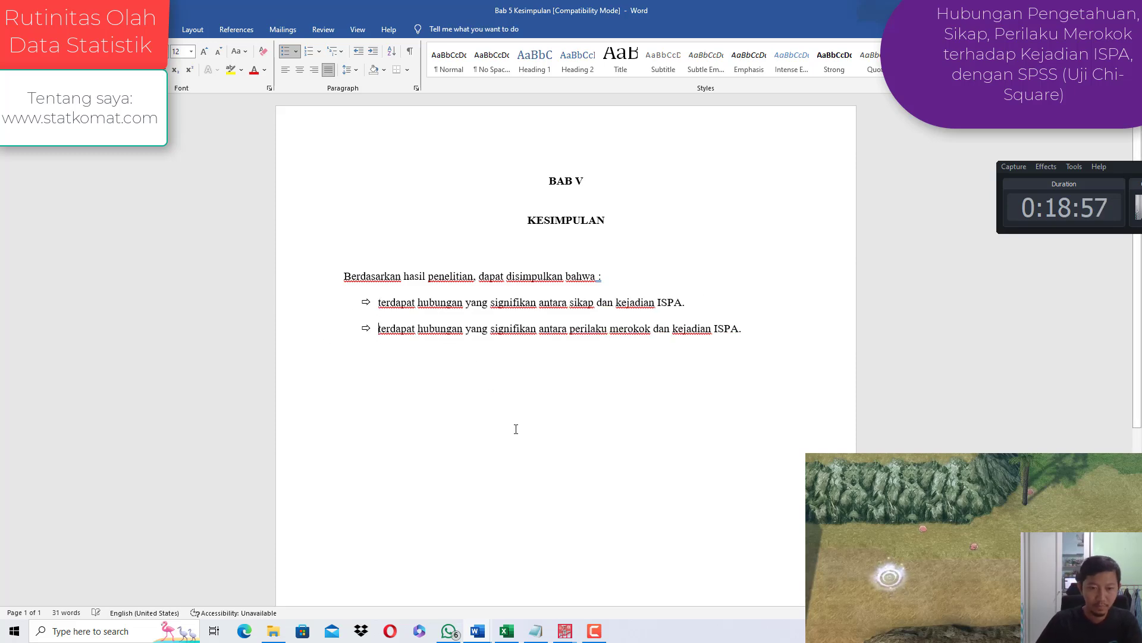
Step: Copy "terdapat hubungan yang signifikan antara pengetahuan dan kejadian ISPA." from the Tabel 4.11 interpretation into Bab 5 as the first bulleted conclusion
mouse_move(477, 630)
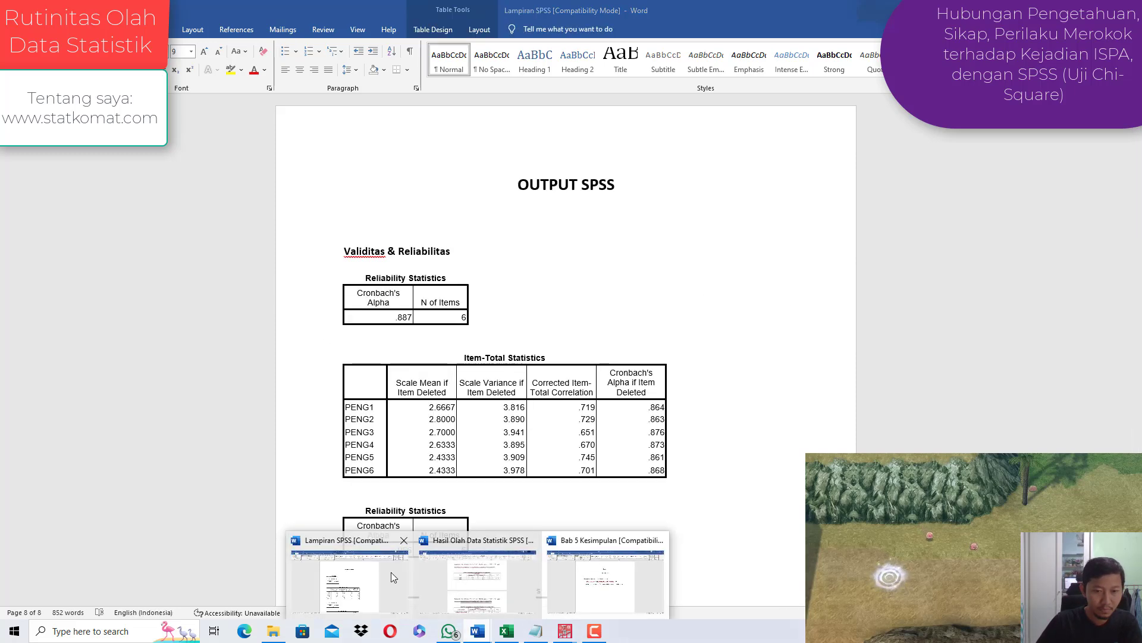
left_click(464, 588)
scroll(524, 304, "up", 4)
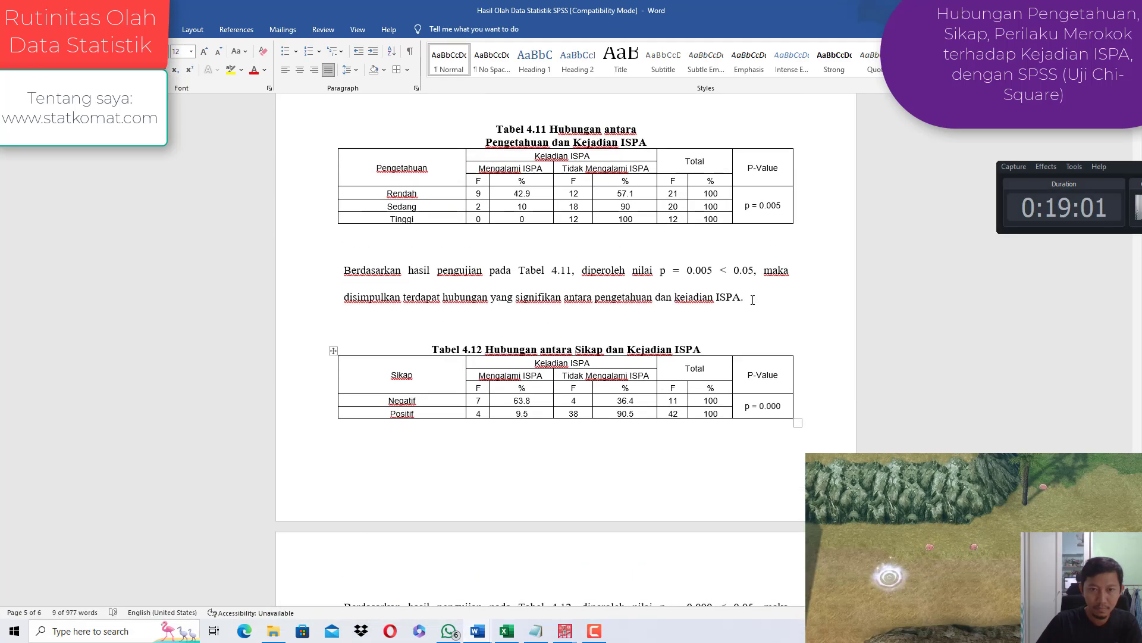
left_click_drag(744, 299, 413, 309)
key("ctrl+c")
scroll(415, 314, "up", 15)
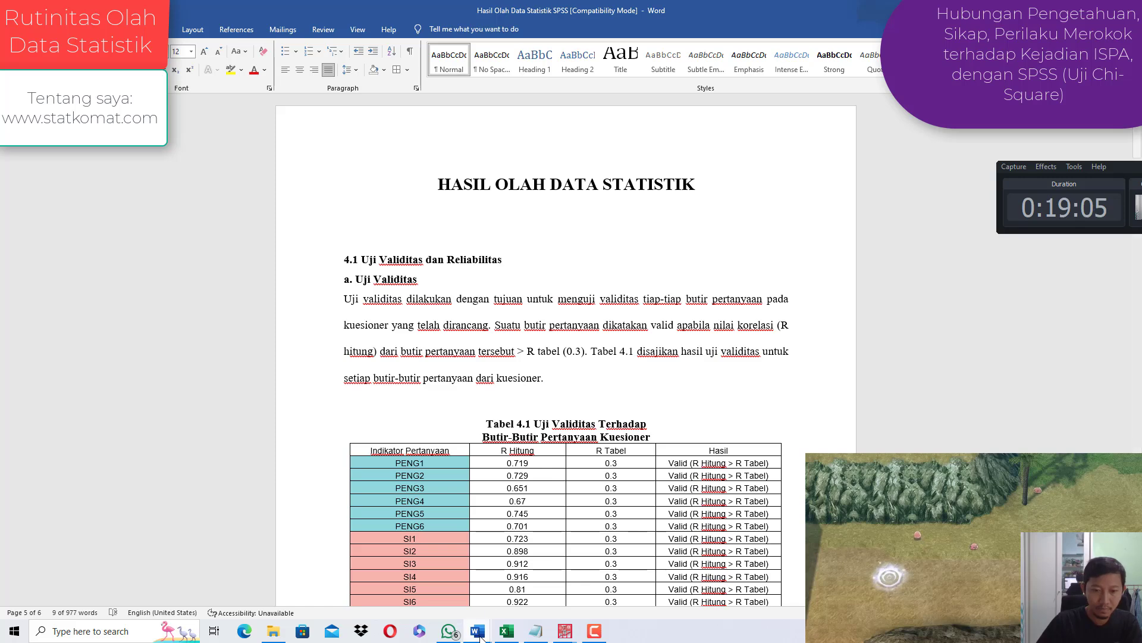
mouse_move(480, 635)
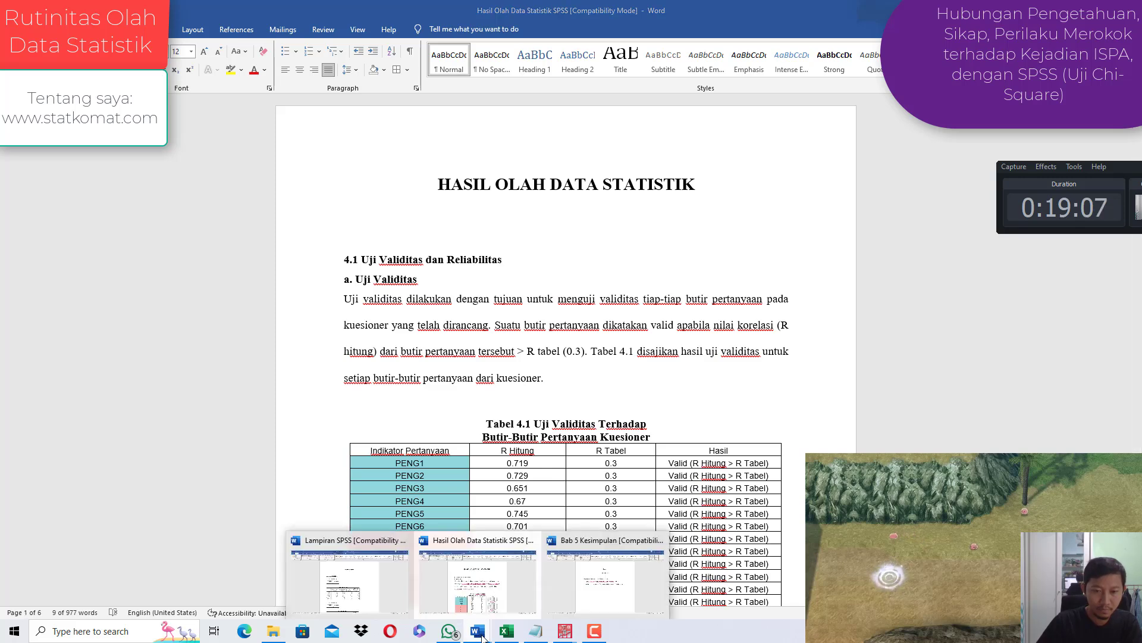
left_click(606, 580)
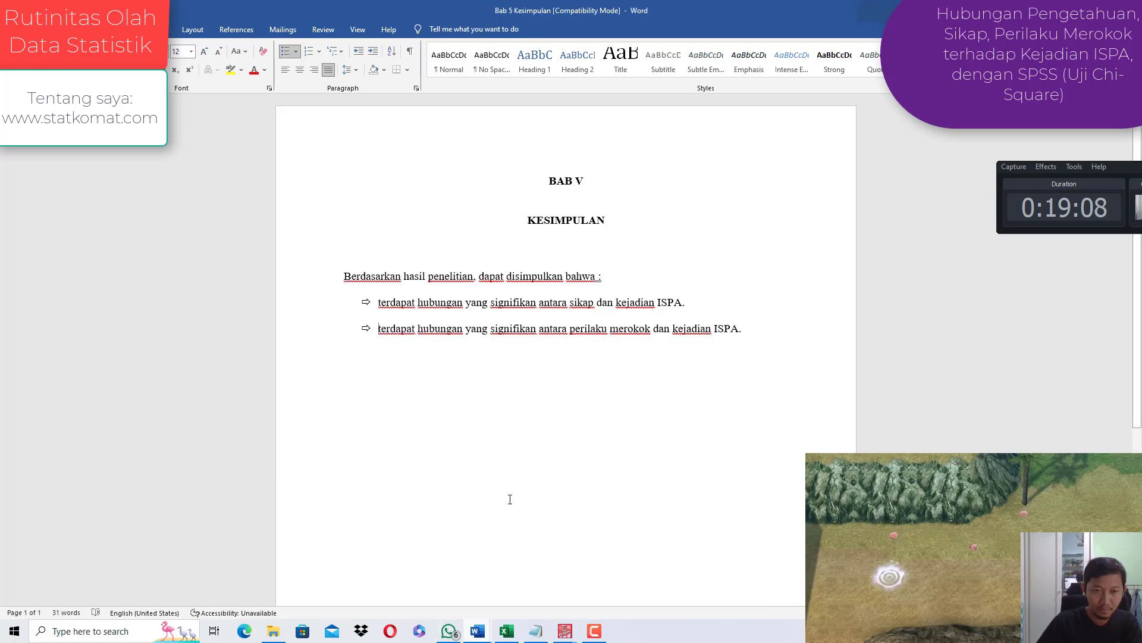
left_click(374, 303)
key("ctrl+v")
key("Return")
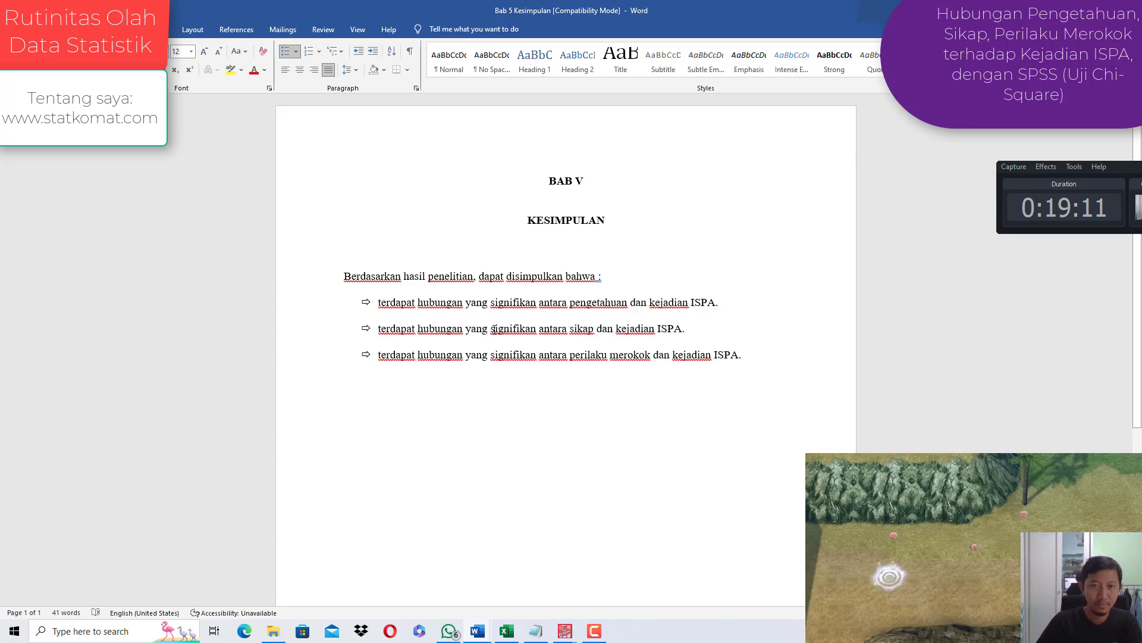